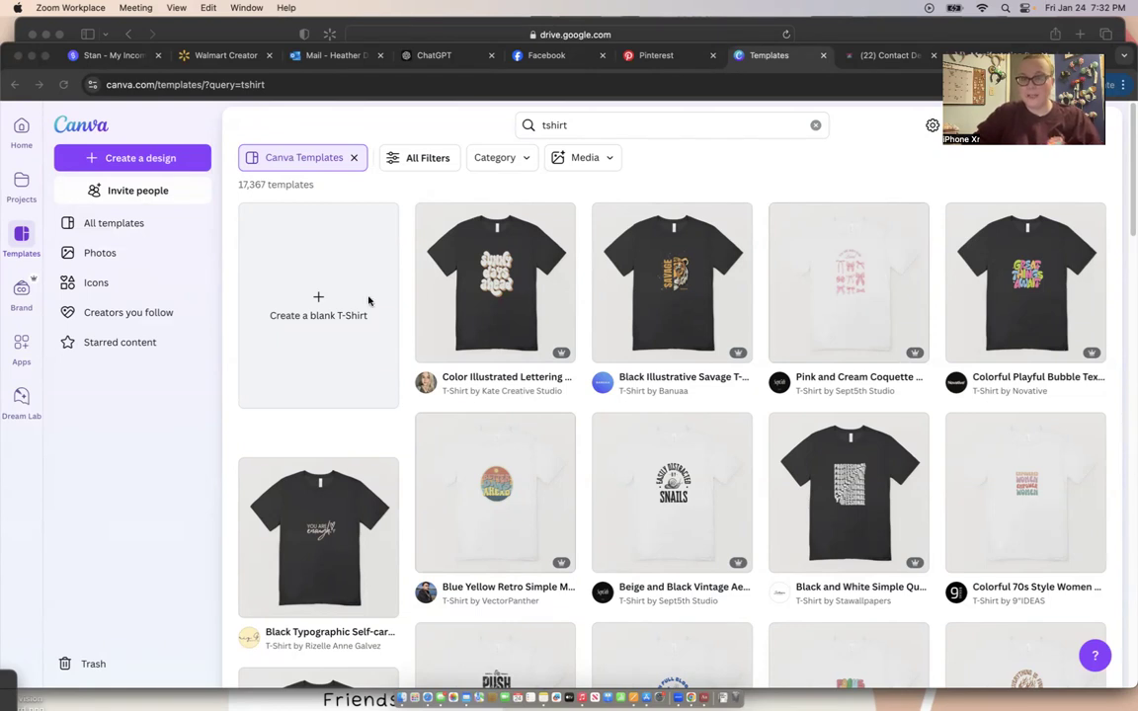
Step: Create a blank T-Shirt design and browse the suggested shirt templates
left_click(318, 298)
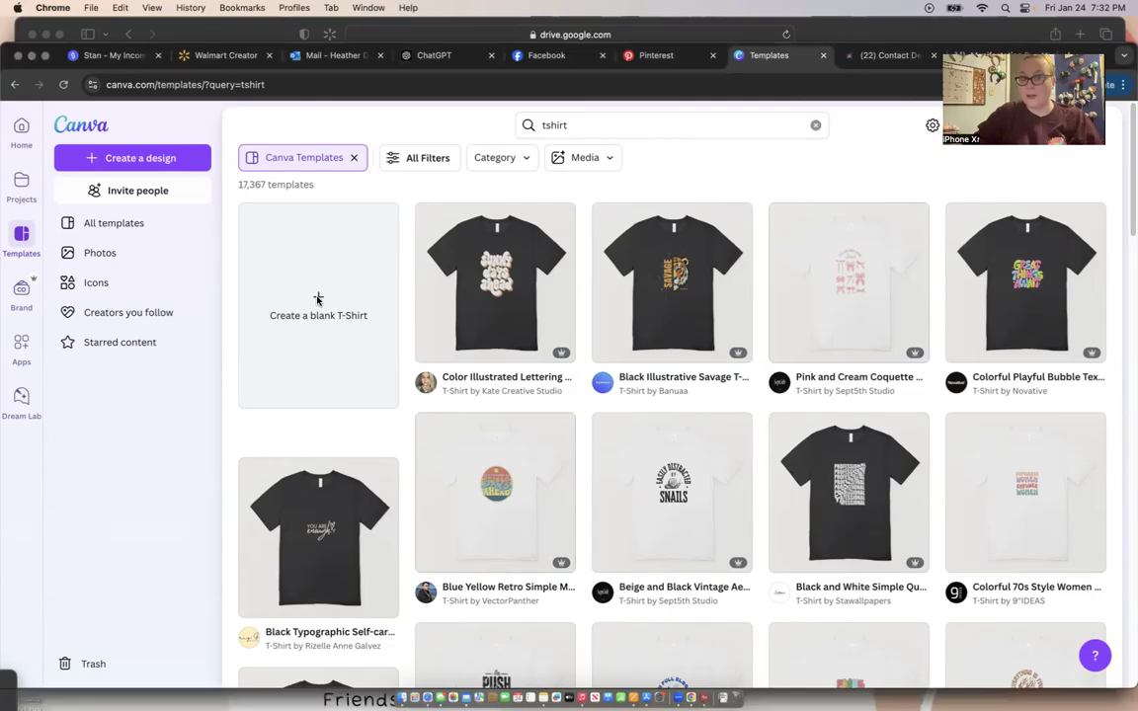
left_click(318, 298)
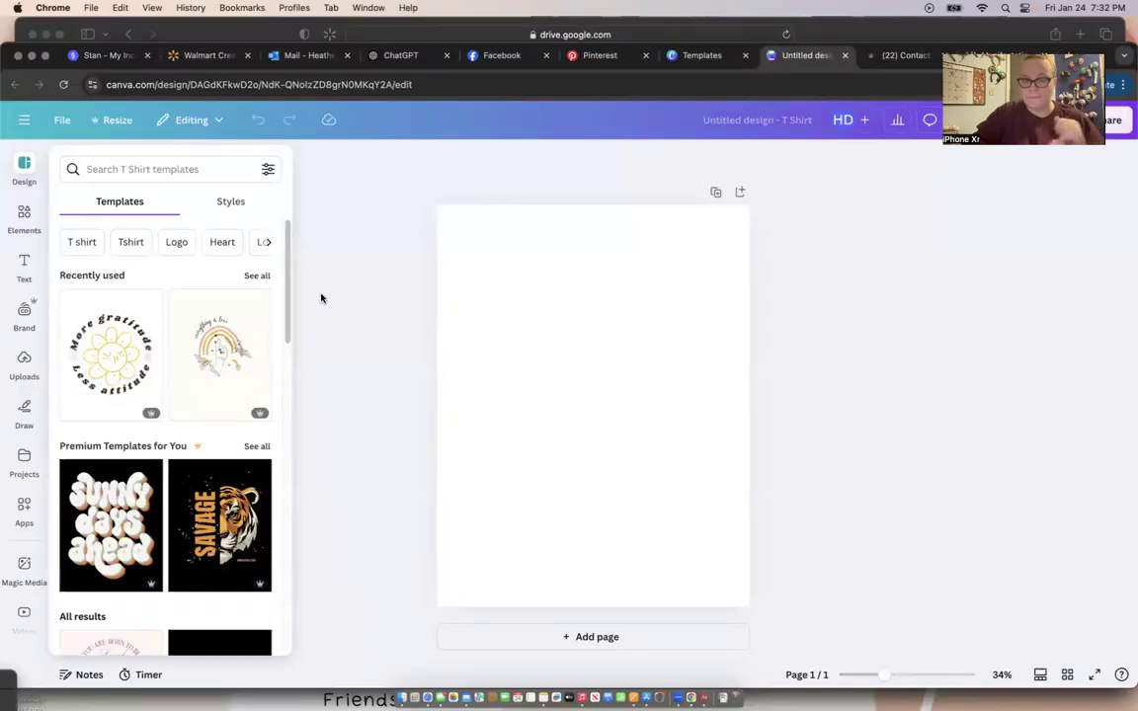
left_click_drag(289, 295, 270, 506)
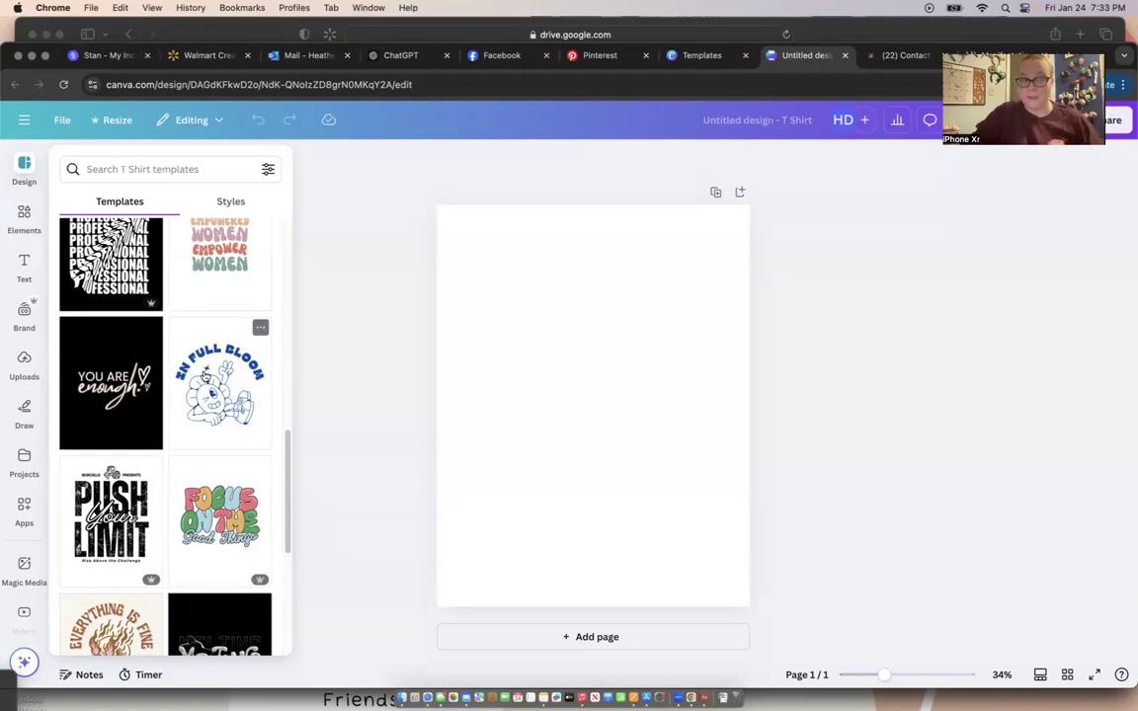
Step: Search the design elements for "crazy character"
left_click(24, 217)
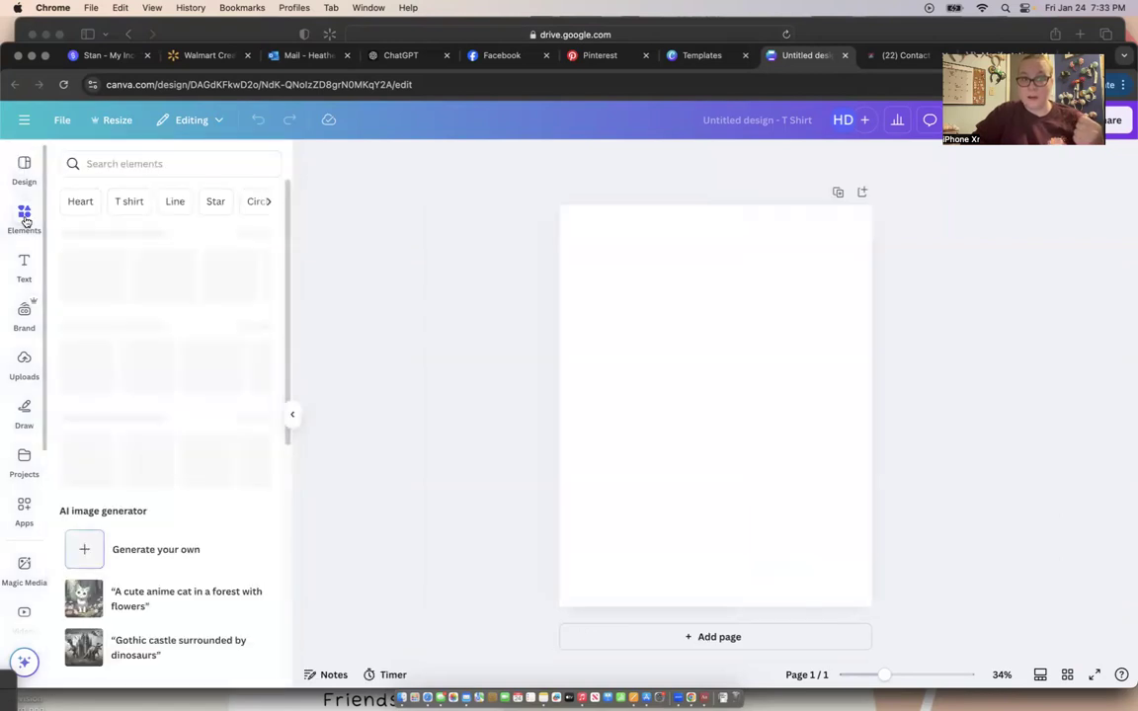
left_click(123, 161)
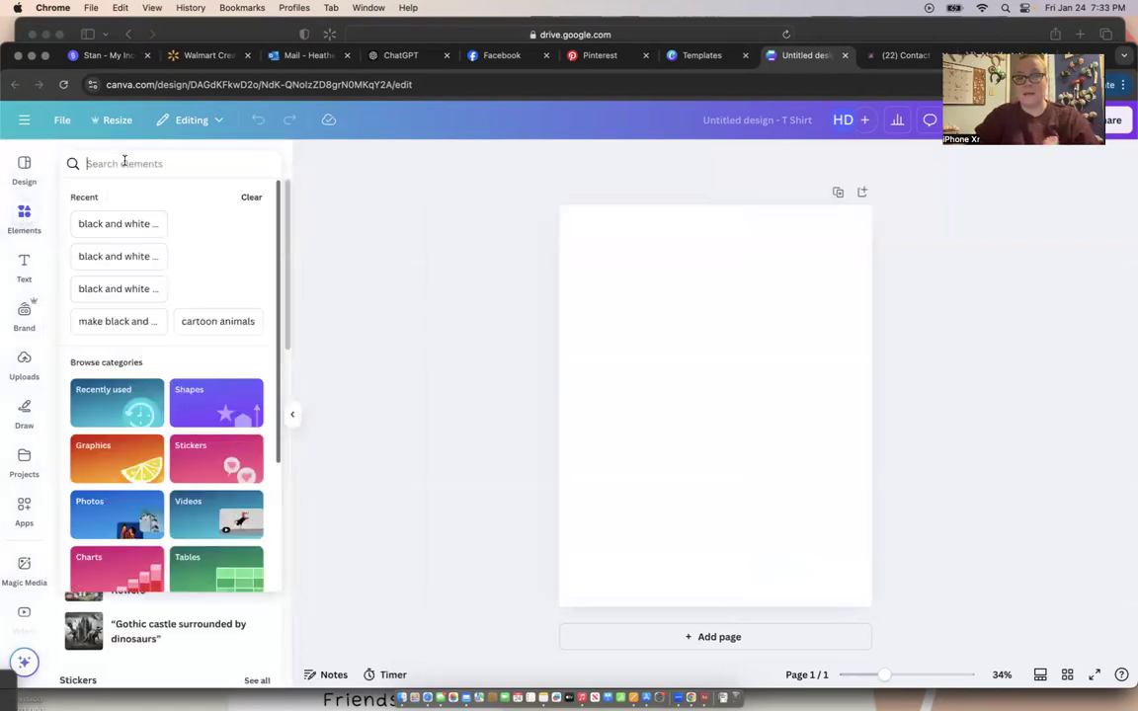
type("sil")
key("BackSpace")
key("BackSpace")
key("BackSpace")
type("crazy")
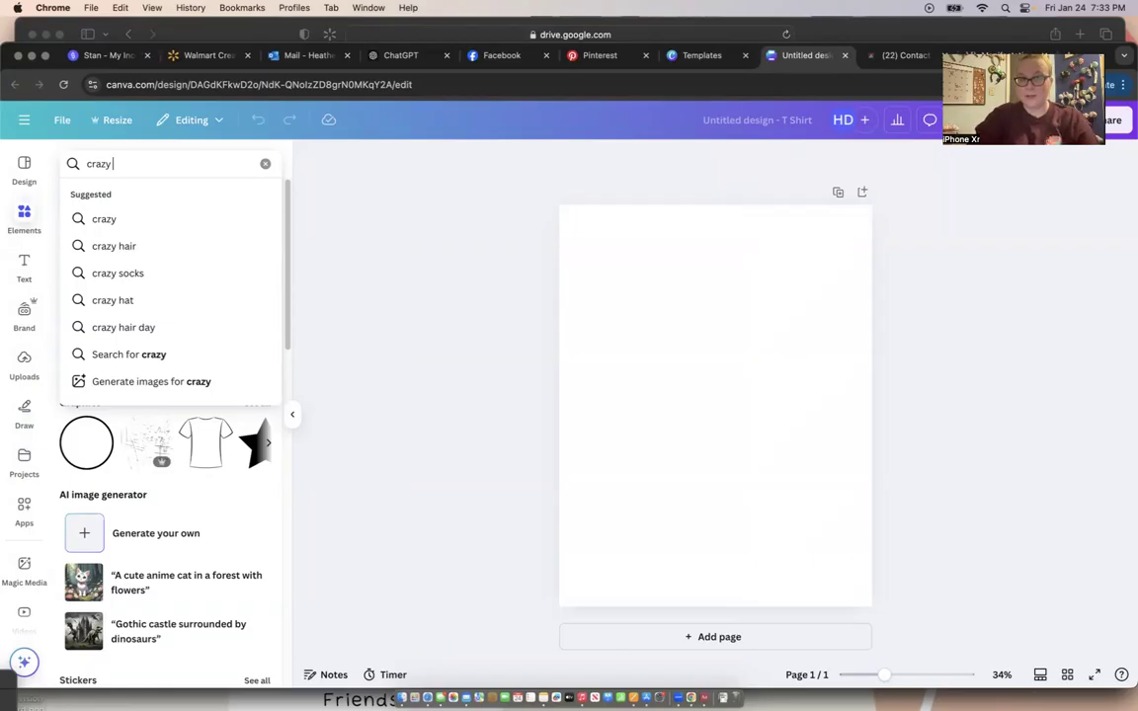
type("character")
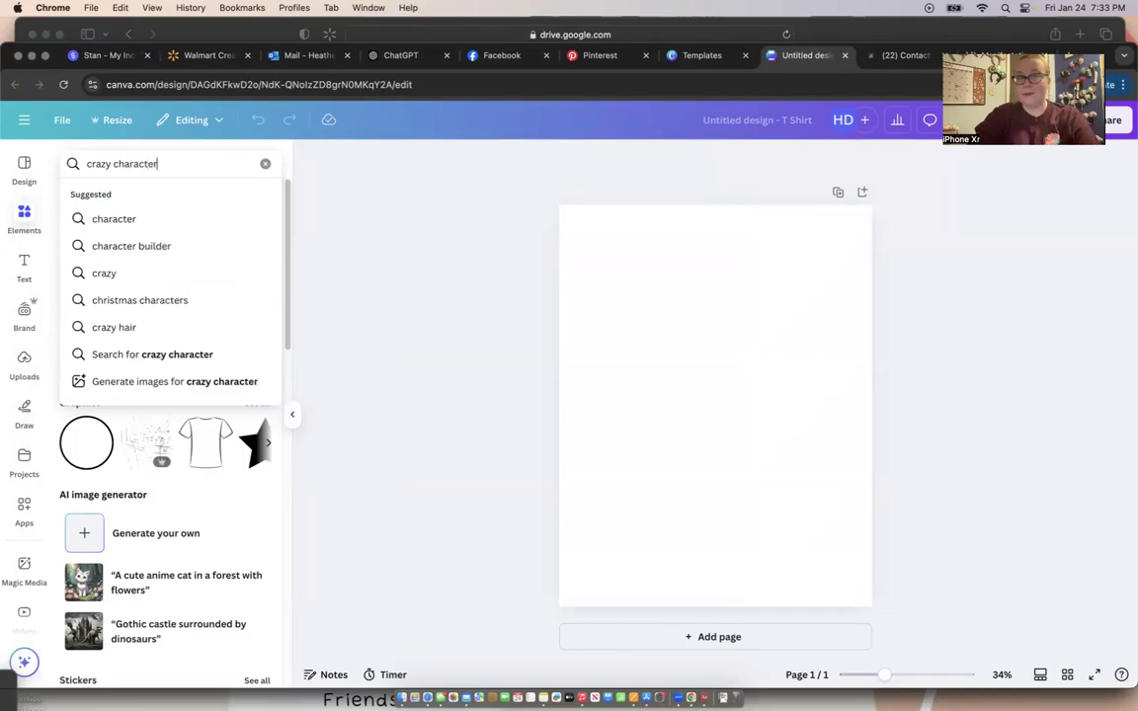
key("Return")
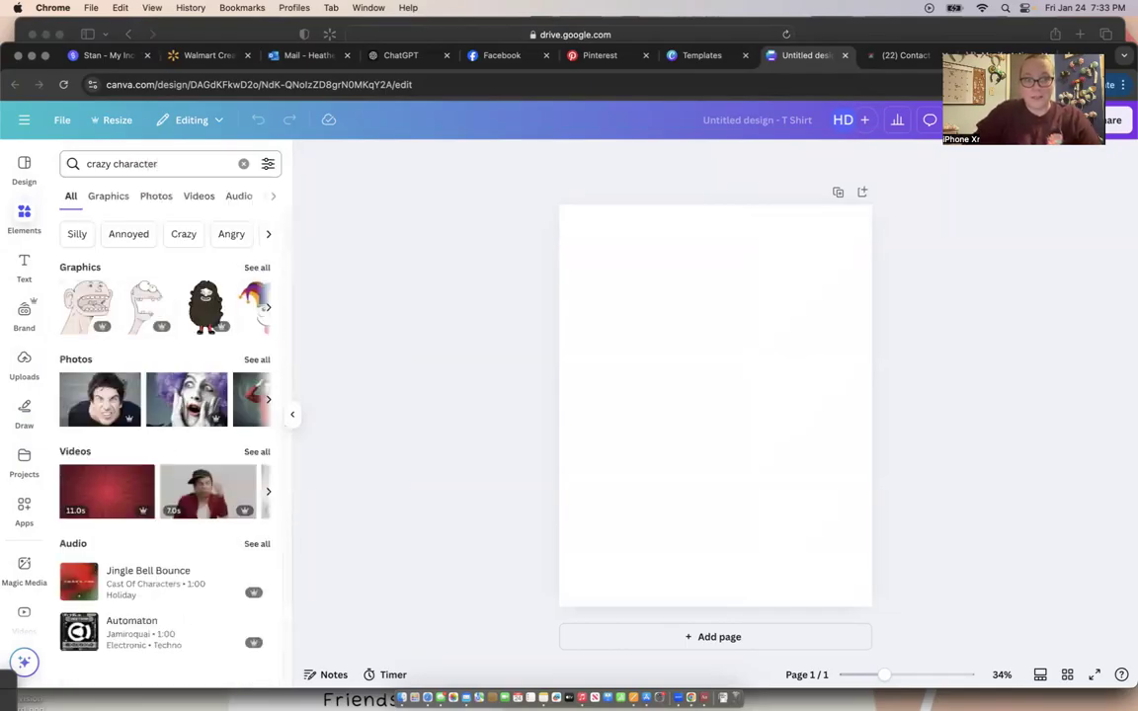
Step: Search the elements for "silly cartoon" instead and show all matching graphics
left_click(243, 165)
type("silly cartoon")
key("Return")
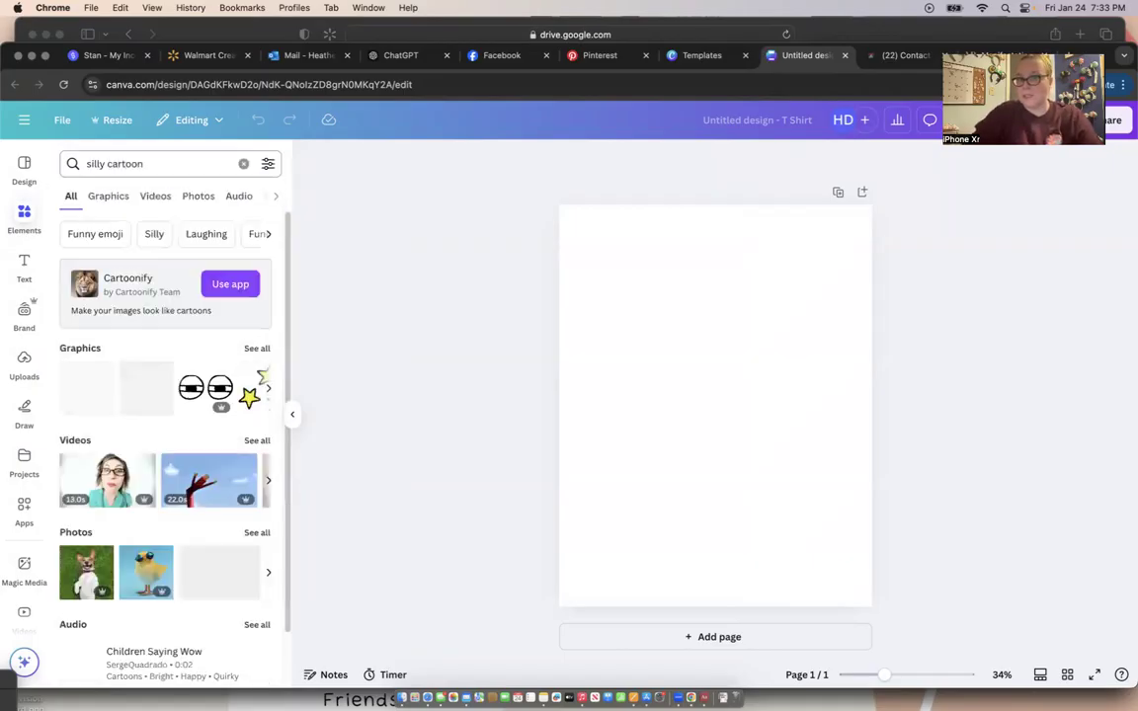
left_click(257, 348)
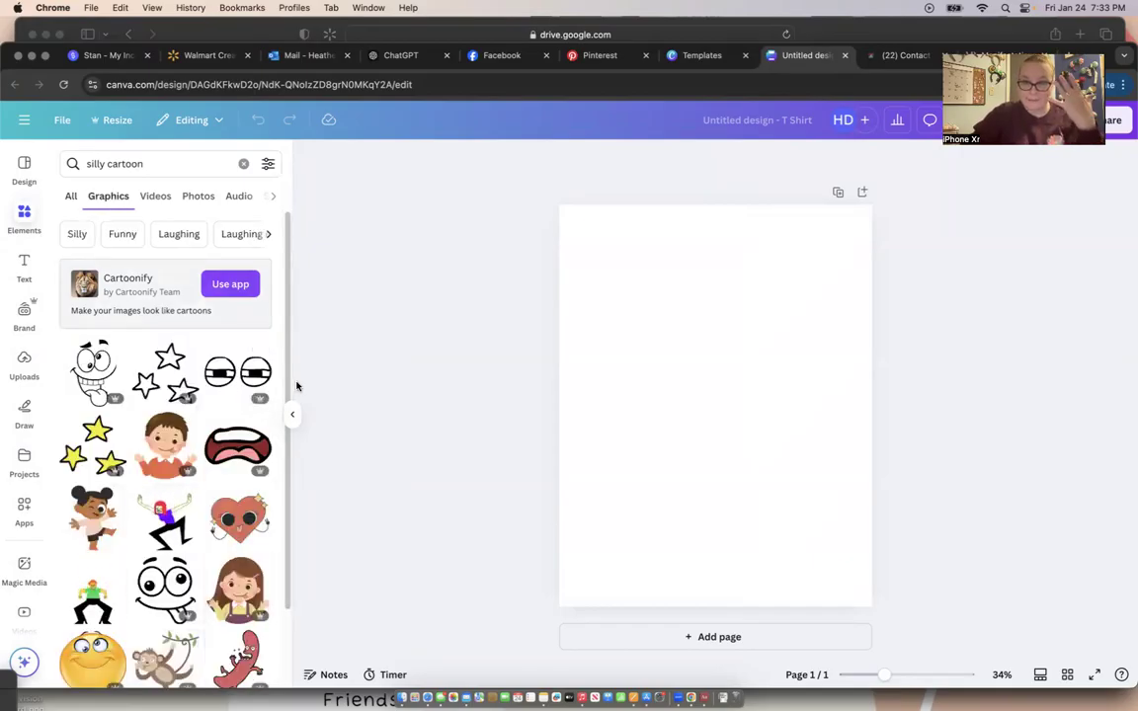
Step: Add the pink spiky cartoon face with its tongue out from the silly cartoon graphics to the page
scroll(279, 465, "down", 3)
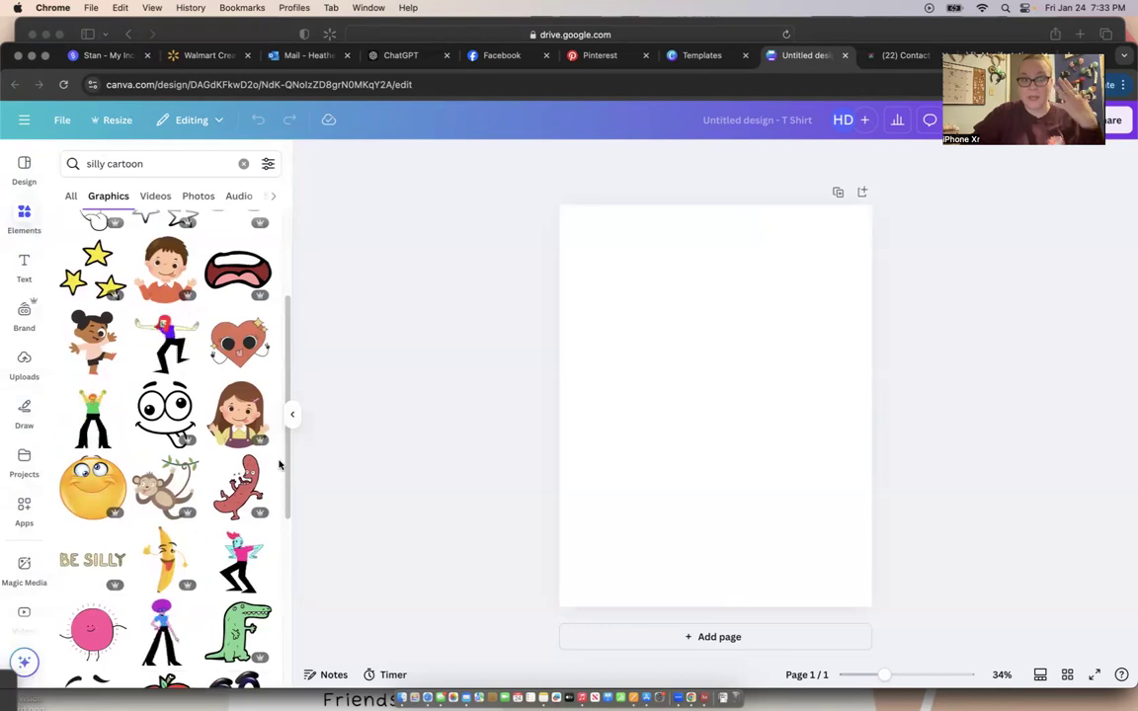
scroll(286, 415, "down", 3)
scroll(284, 534, "down", 3)
scroll(284, 564, "down", 3)
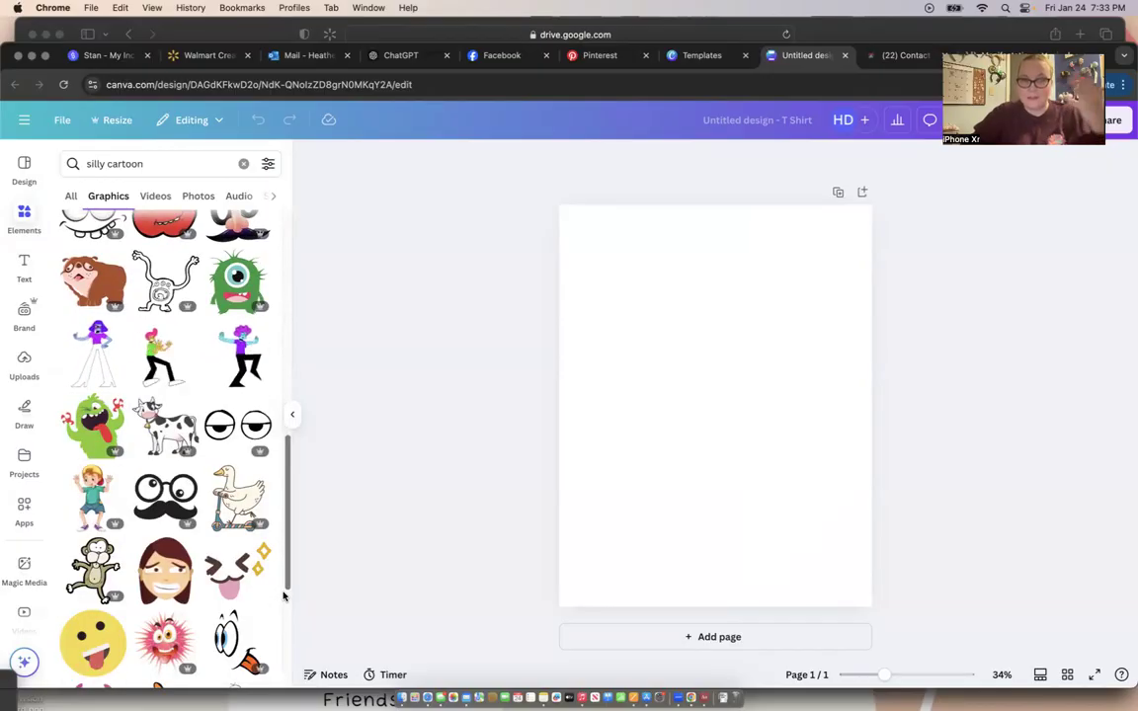
scroll(283, 596, "down", 2)
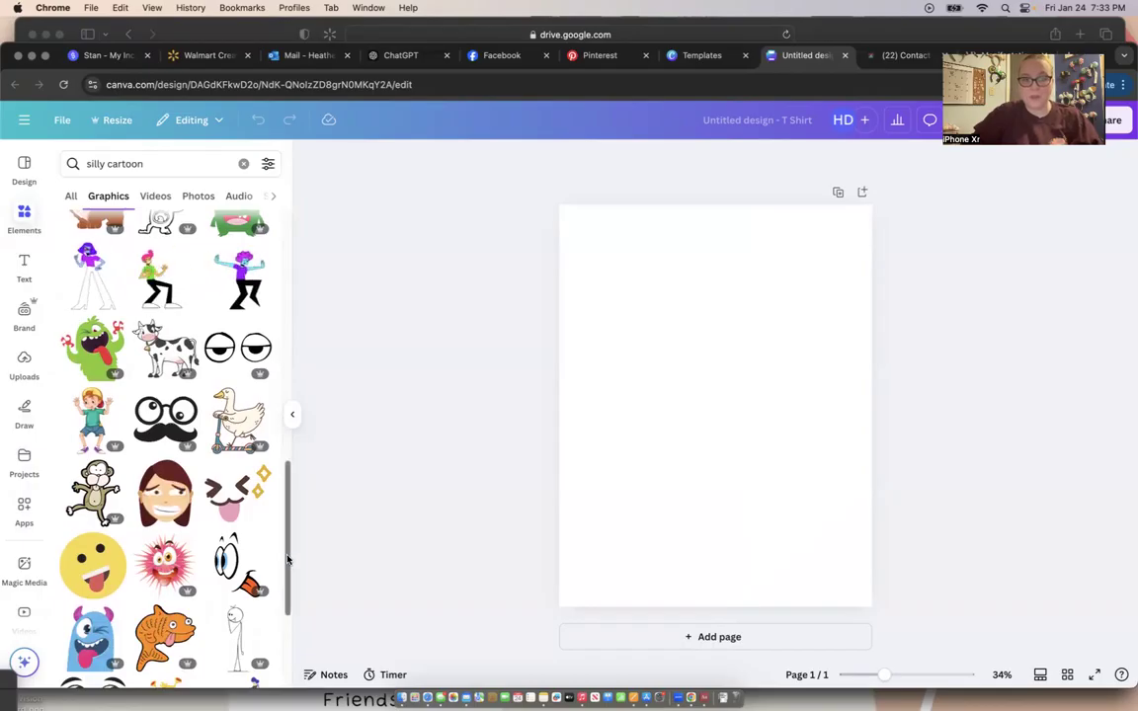
scroll(284, 587, "down", 4)
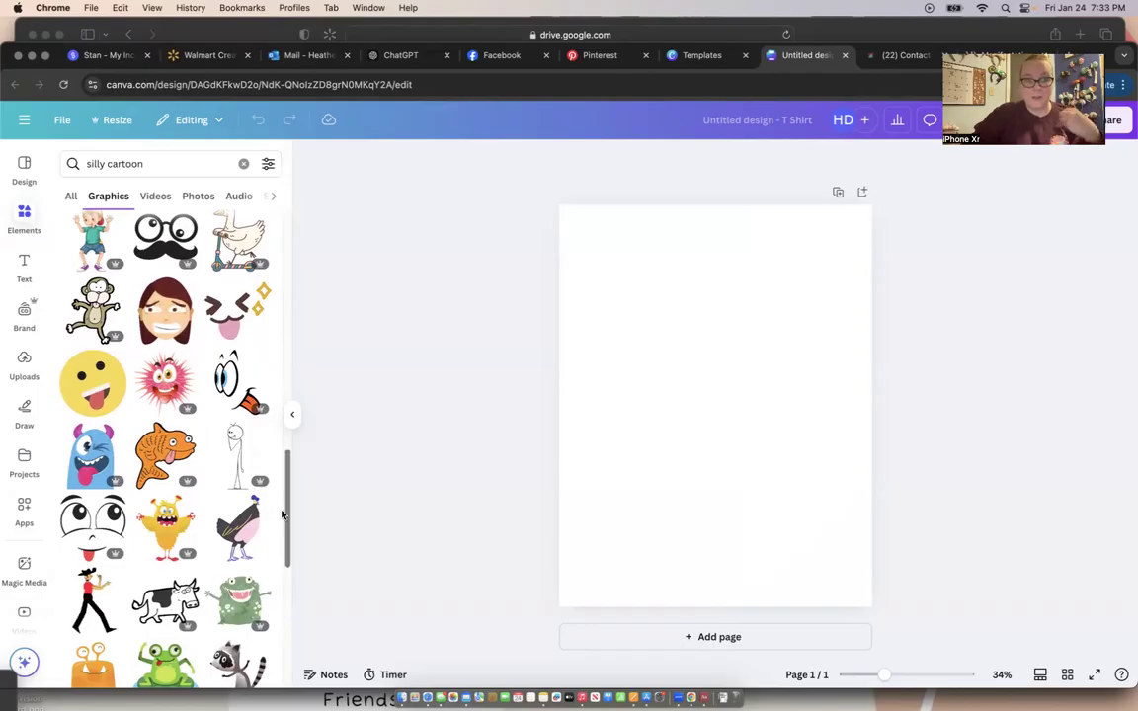
scroll(281, 554, "down", 3)
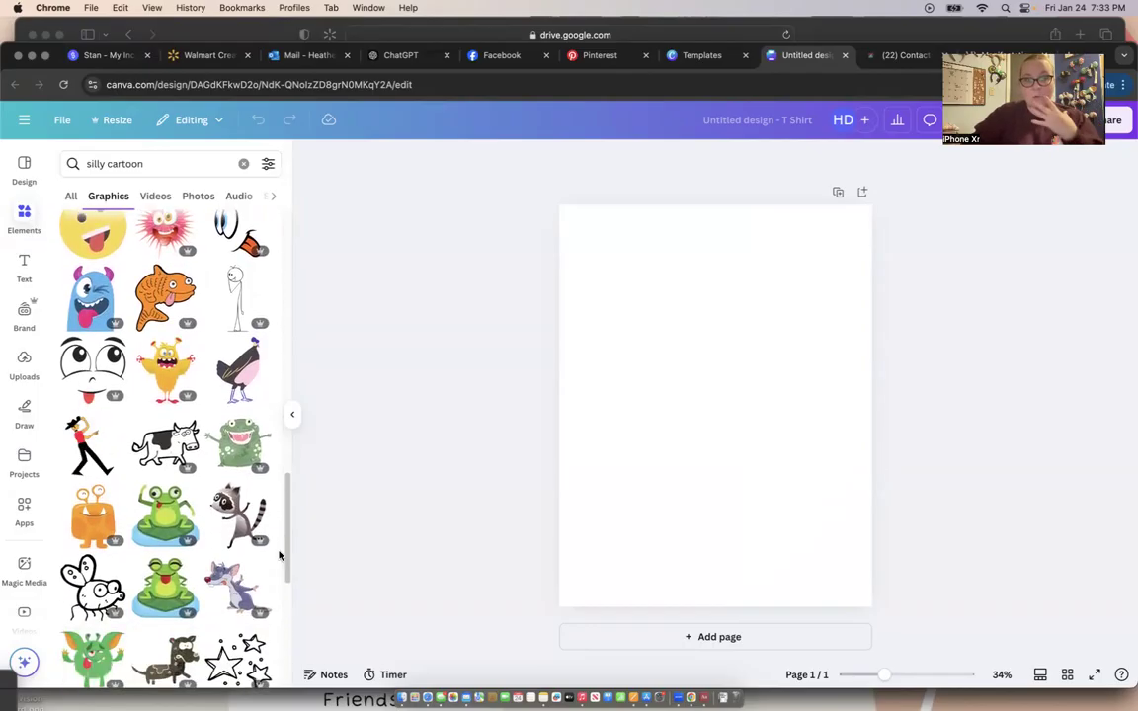
scroll(280, 538, "up", 2)
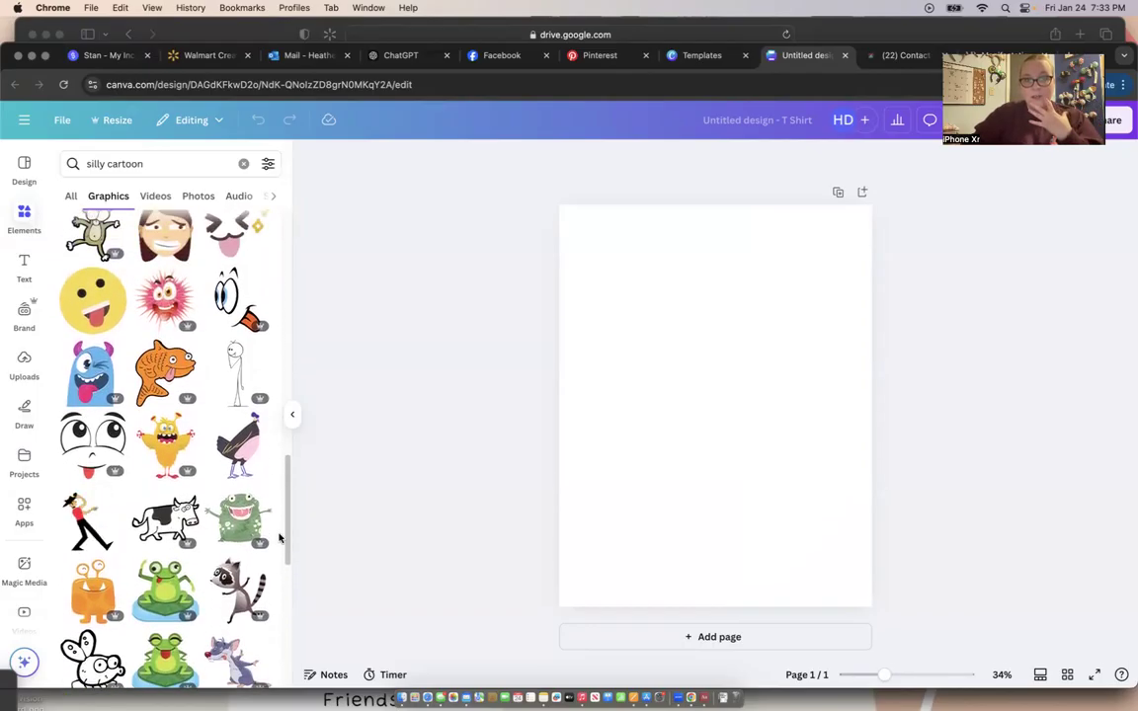
left_click(165, 298)
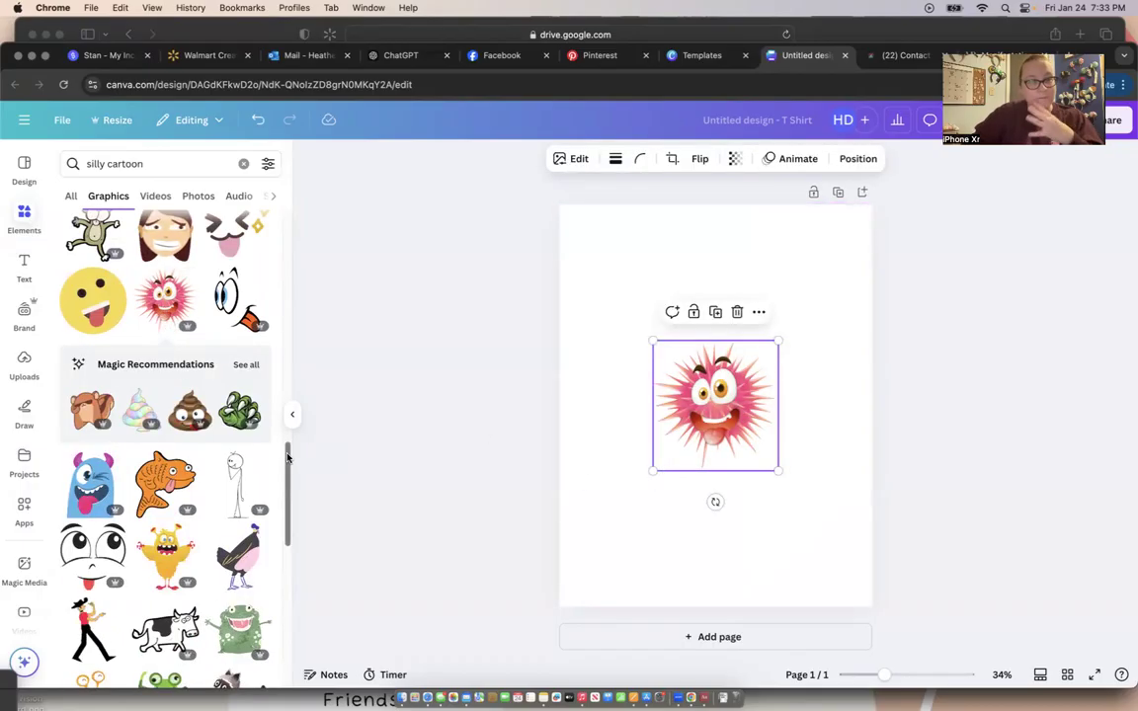
Step: Replace the pink spiky face on the page with the cartoon bunny from further down the silly cartoon graphics
left_click_drag(288, 457, 276, 605)
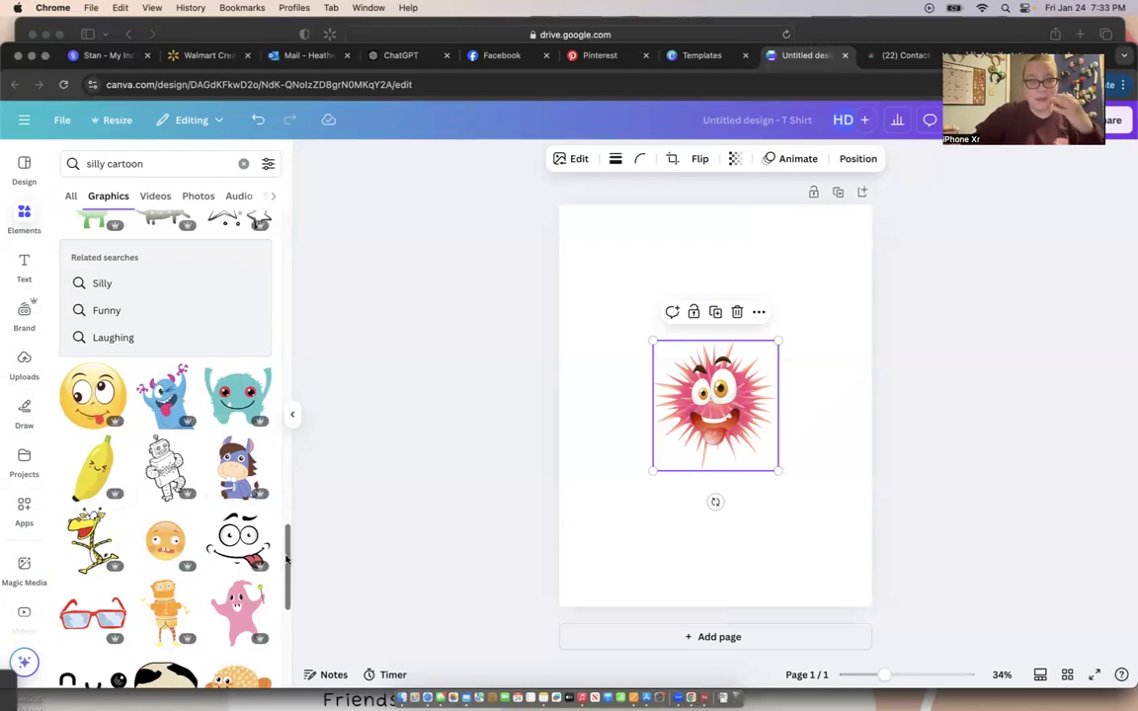
scroll(283, 593, "down", 3)
scroll(283, 593, "down", 3)
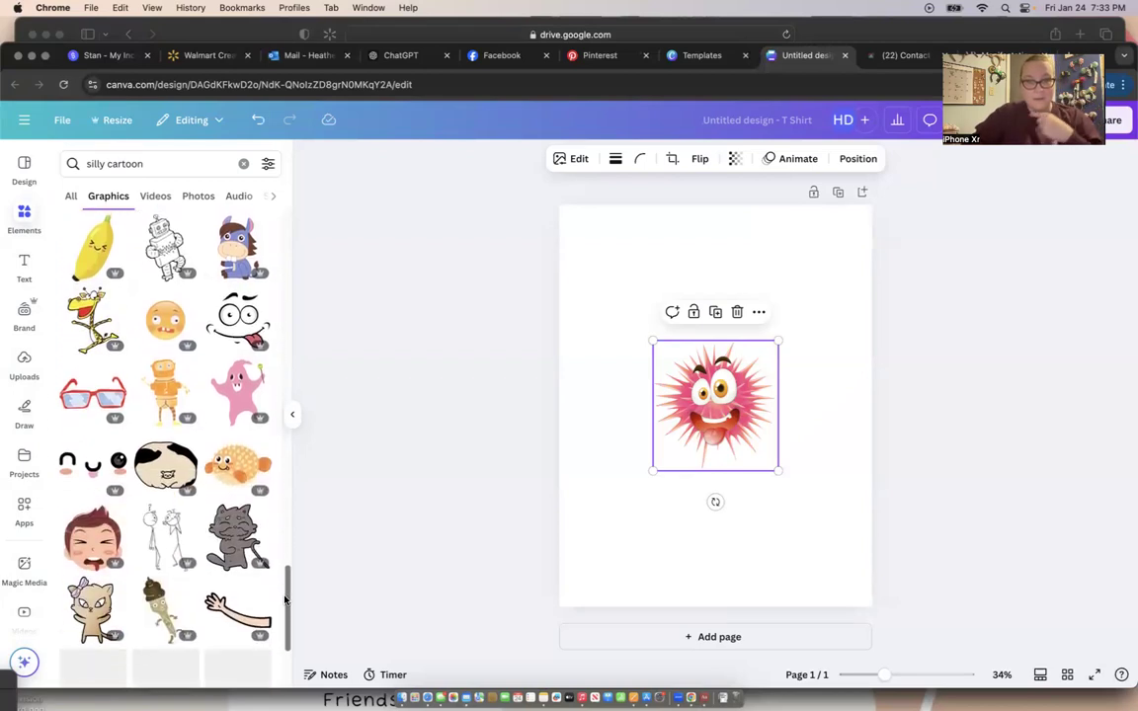
scroll(283, 622, "down", 5)
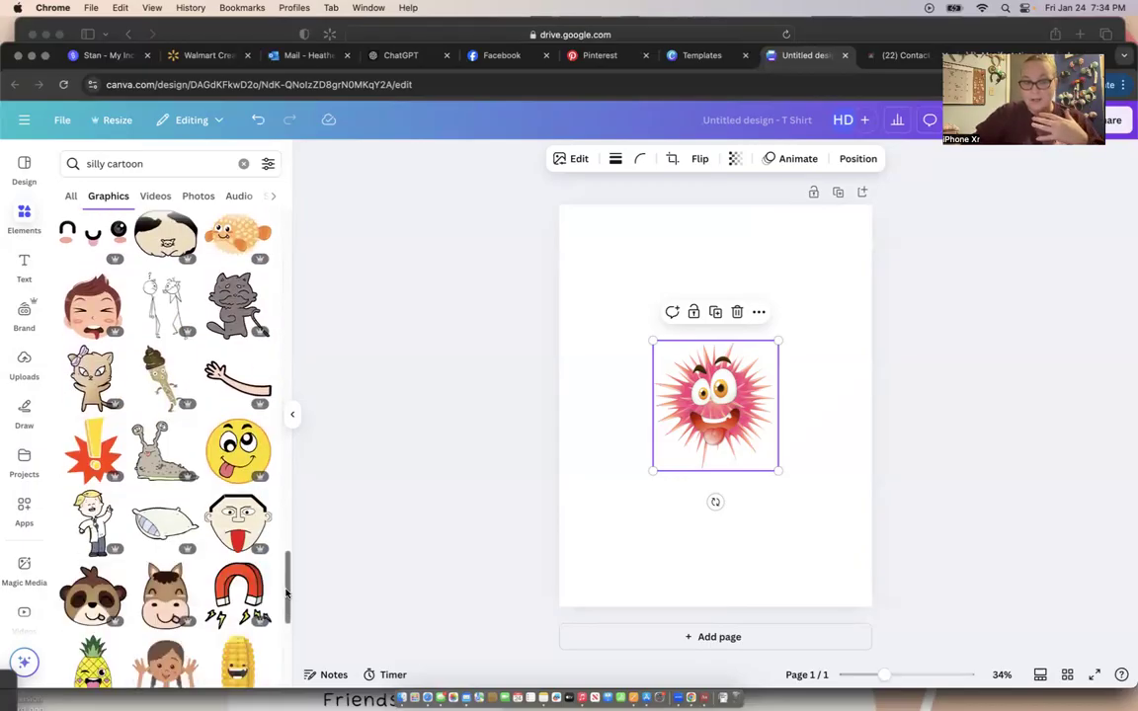
scroll(285, 620, "down", 3)
scroll(286, 632, "down", 3)
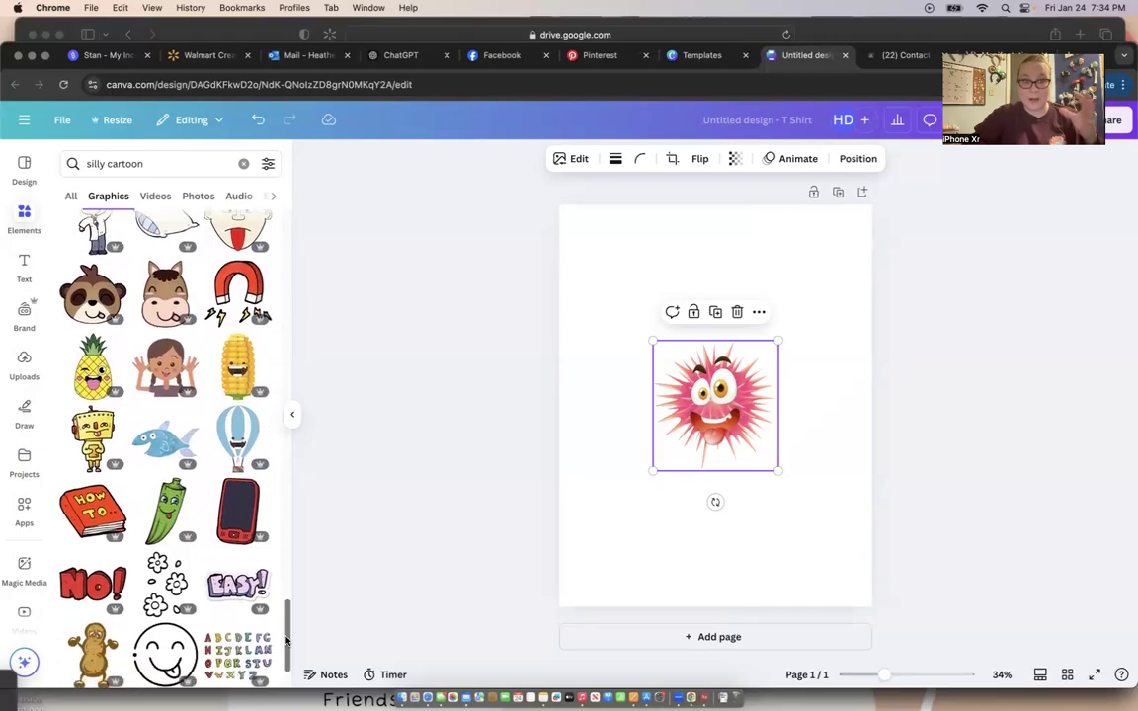
scroll(286, 657, "down", 5)
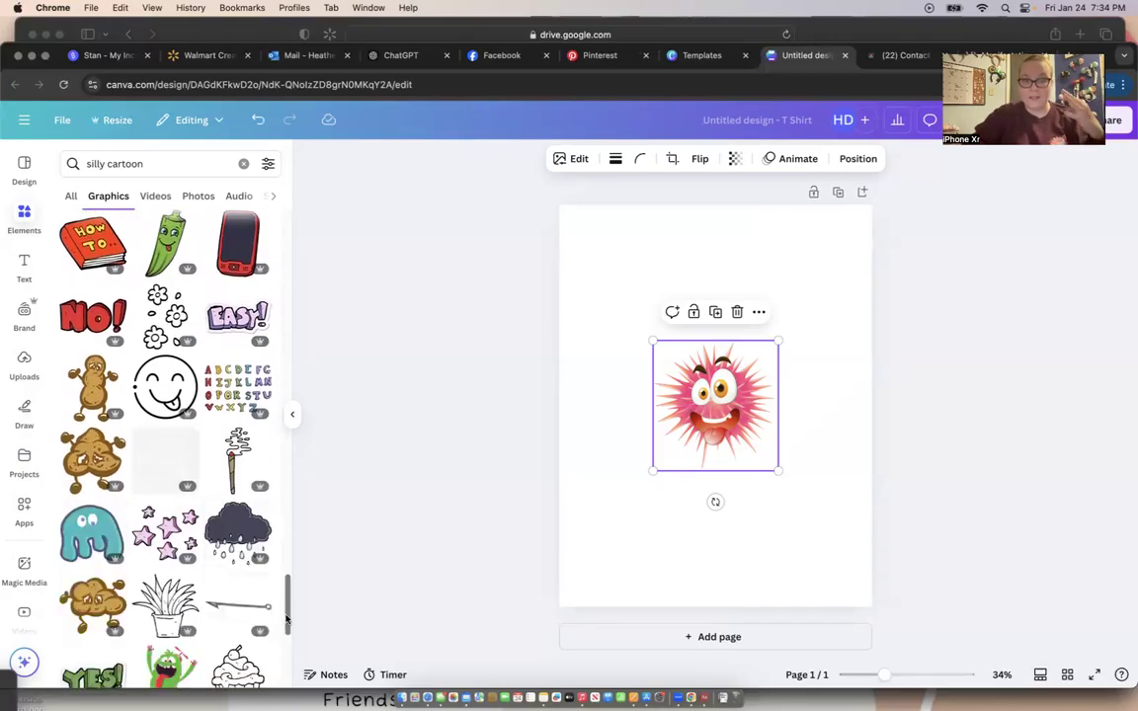
scroll(285, 619, "down", 4)
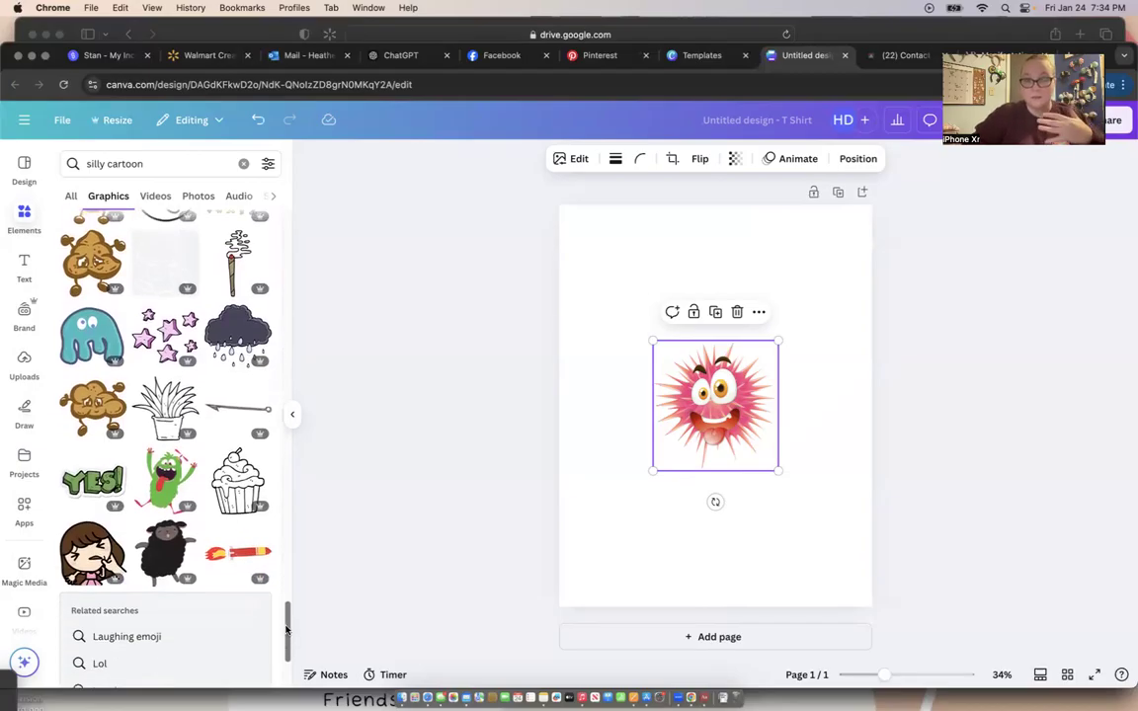
scroll(283, 652, "down", 5)
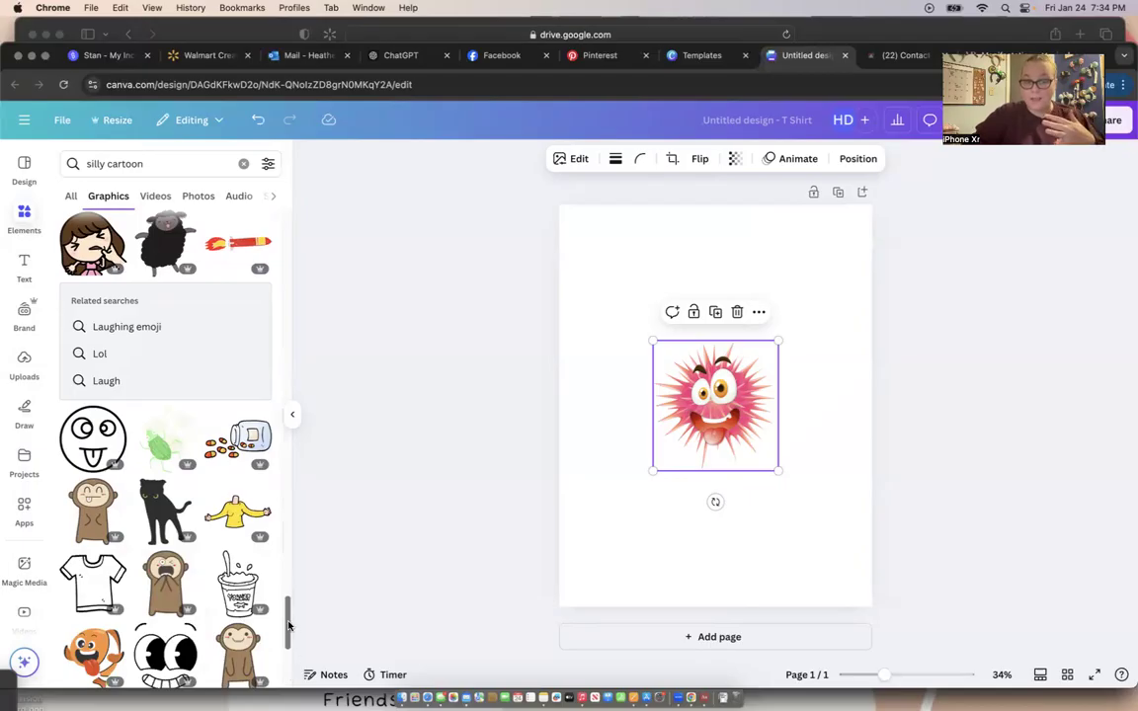
scroll(288, 624, "down", 5)
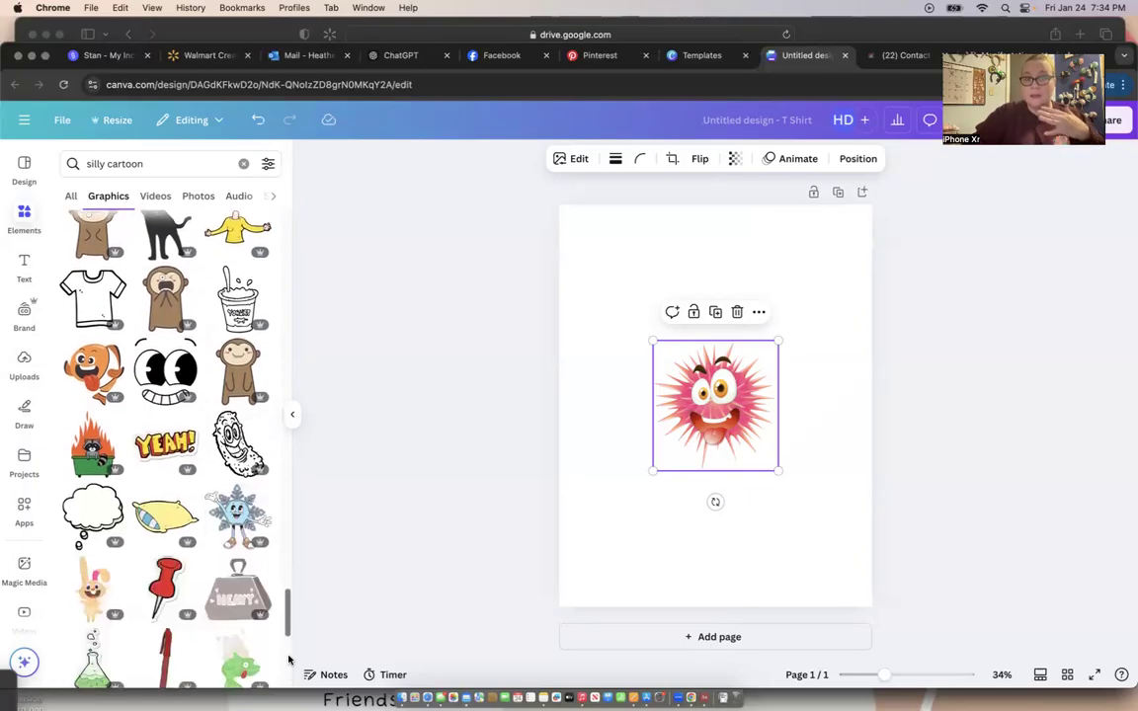
scroll(288, 659, "down", 2)
scroll(290, 675, "down", 1)
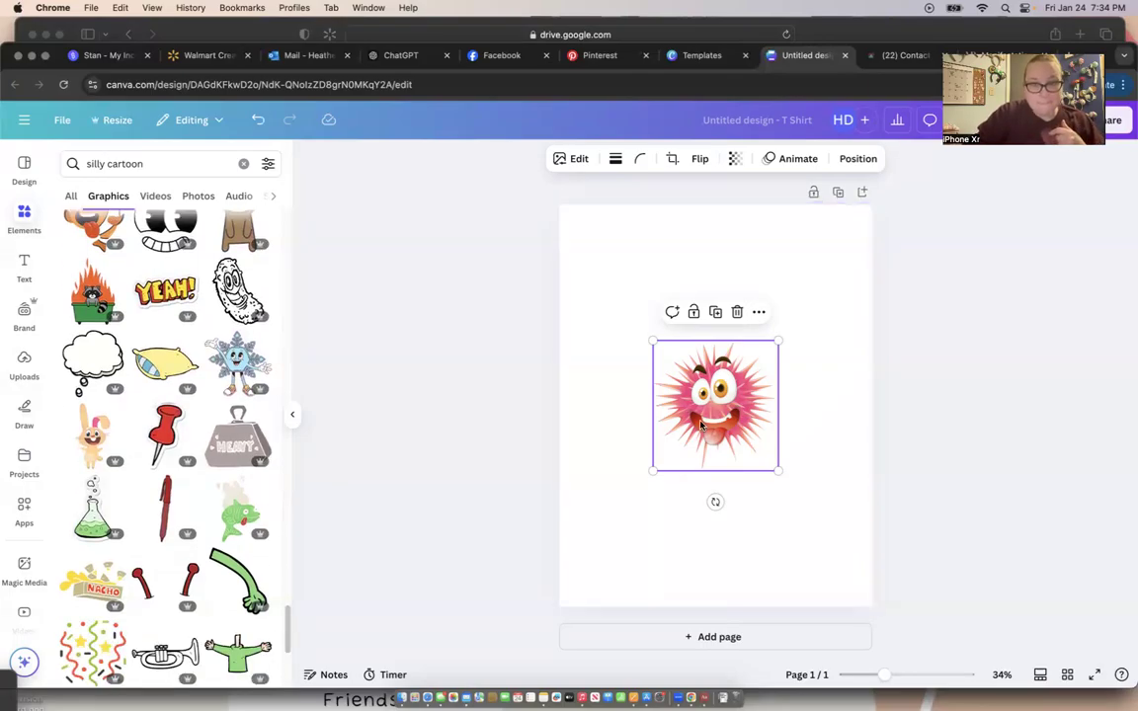
key("Delete")
left_click(96, 449)
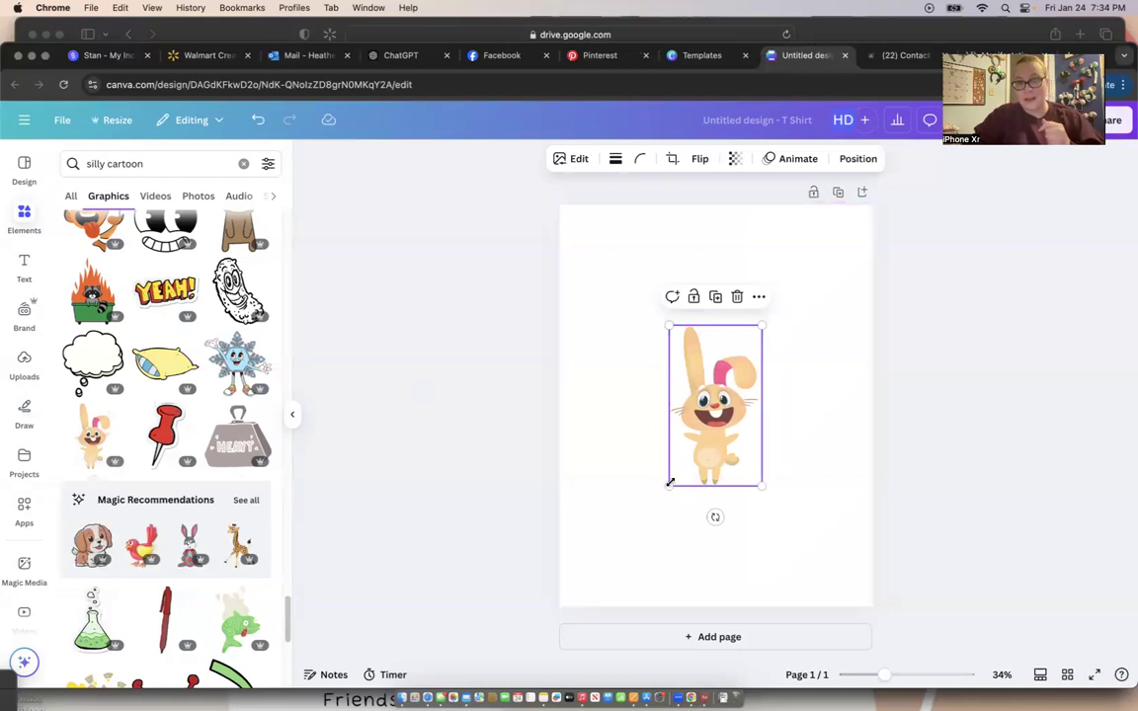
Step: Enlarge the bunny and position it horizontally centred in the lower part of the page
left_click_drag(668, 487, 617, 574)
left_click_drag(708, 504, 746, 505)
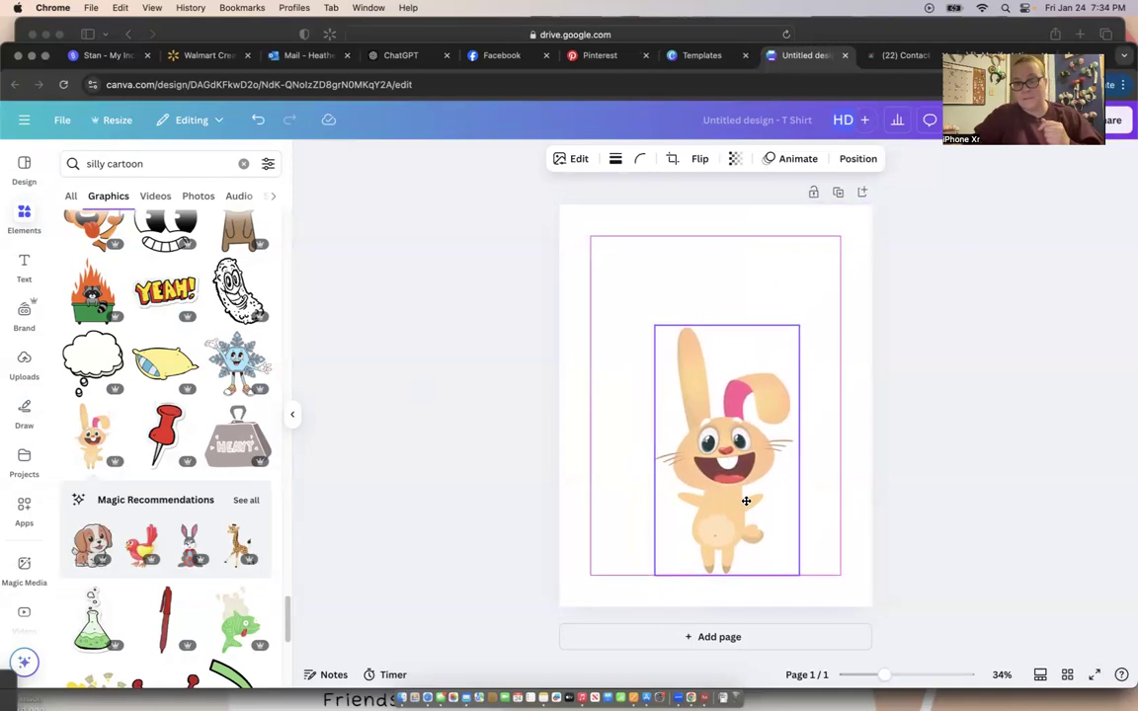
left_click(441, 374)
Step: Search the graphics for "coffe cup" and add the takeaway cup with the brown lid and sleeve
left_click(243, 164)
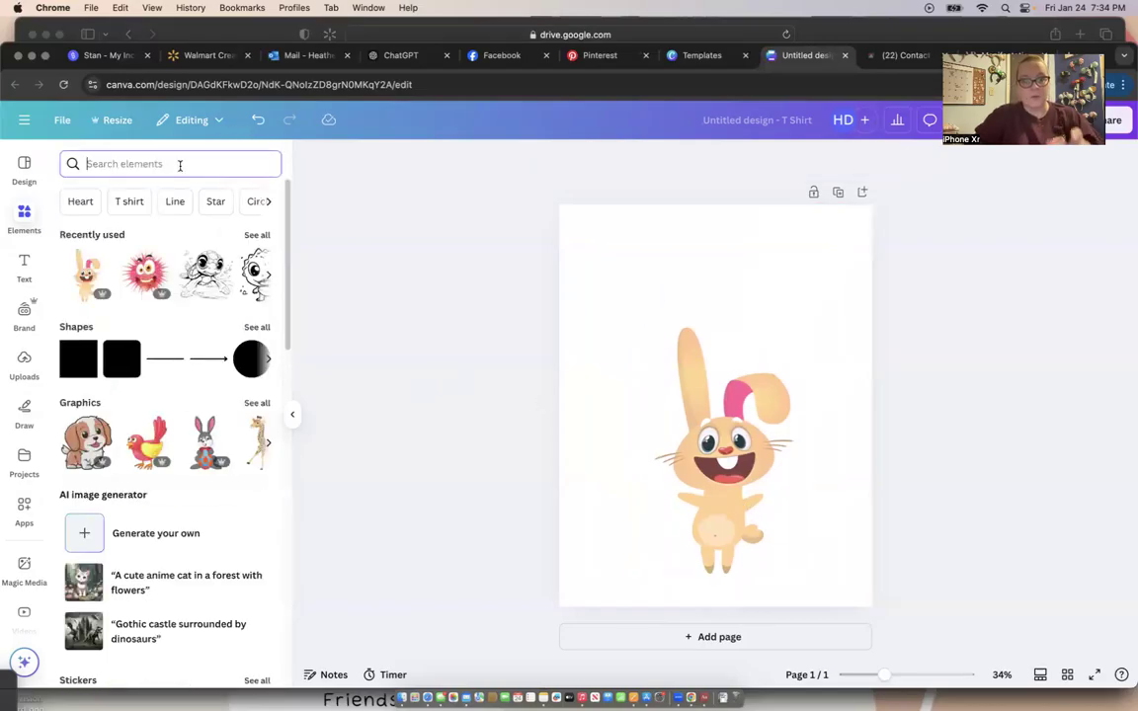
type("coffe cup")
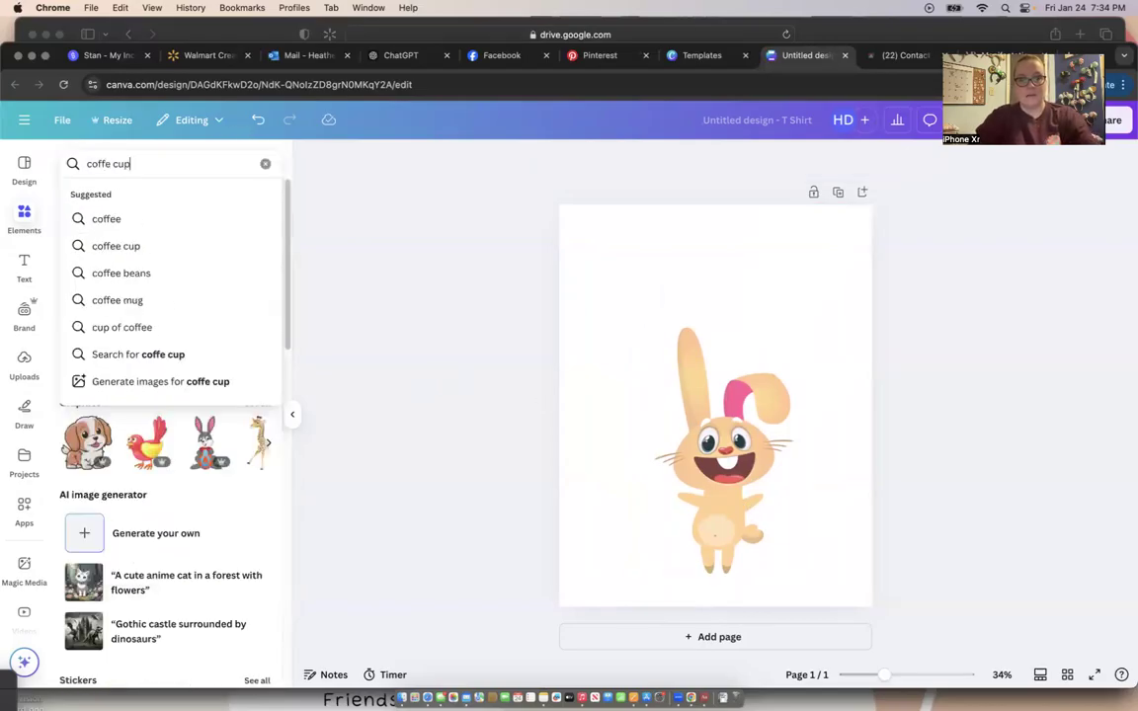
key("Return")
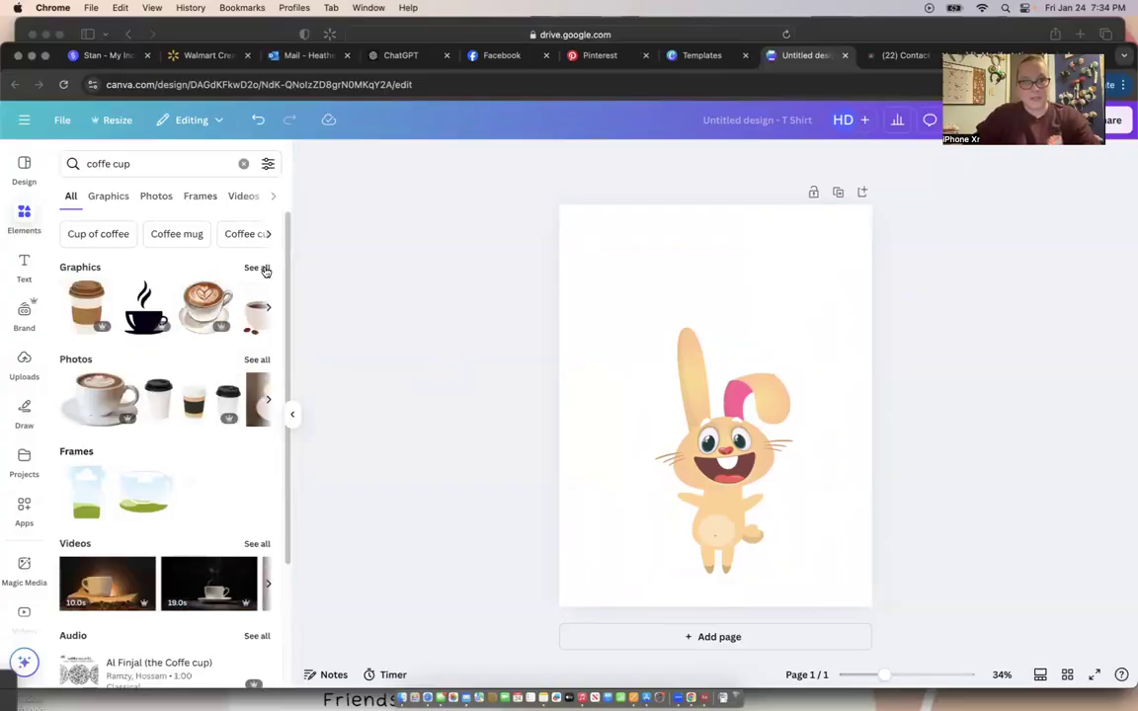
left_click(259, 268)
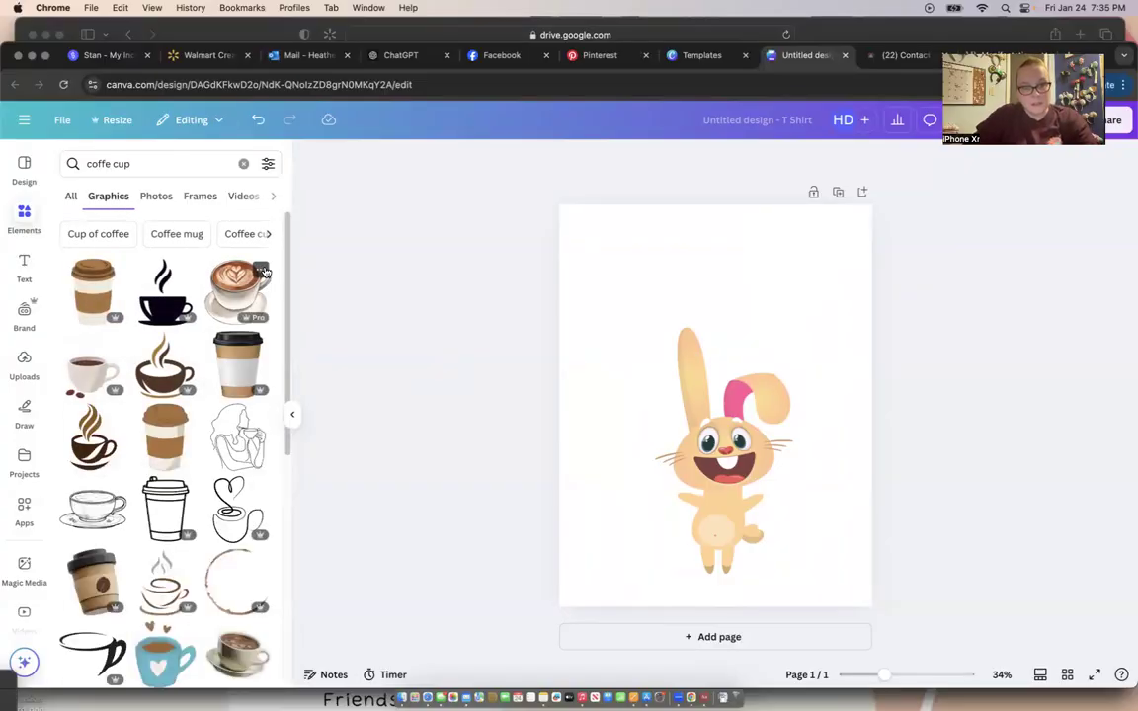
left_click(176, 440)
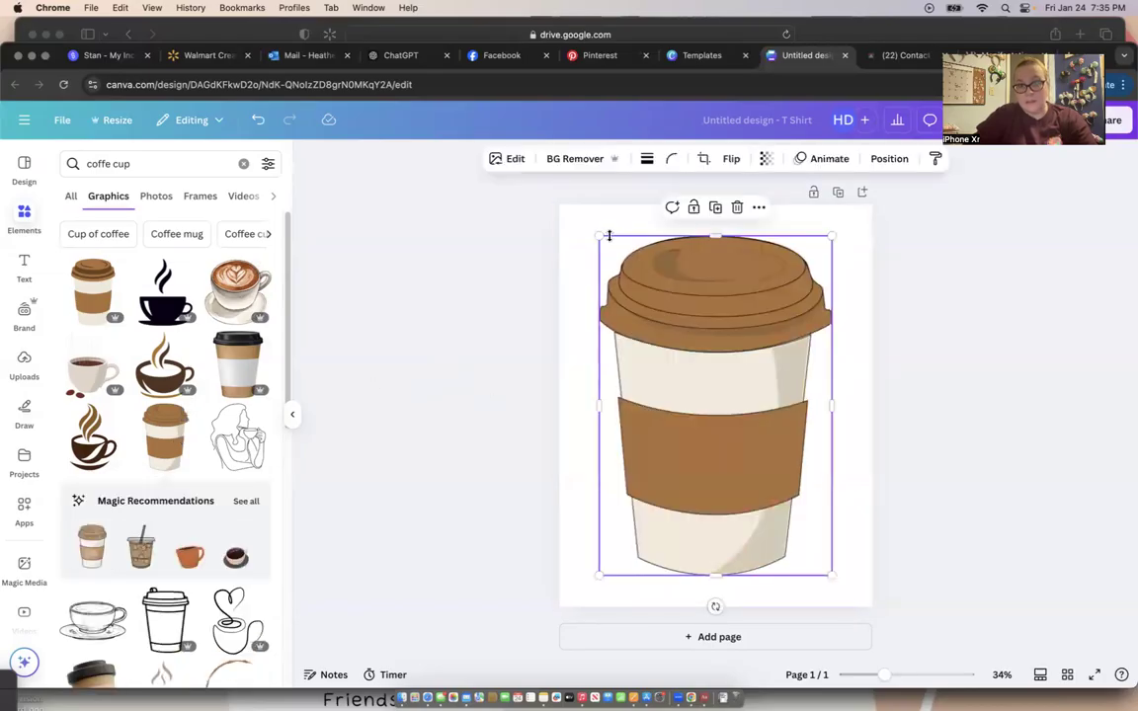
Step: Shrink the coffee cup and tilt it slightly clockwise beside the bunny's raised right-hand paw, as if it were holding it
left_click_drag(597, 235, 778, 485)
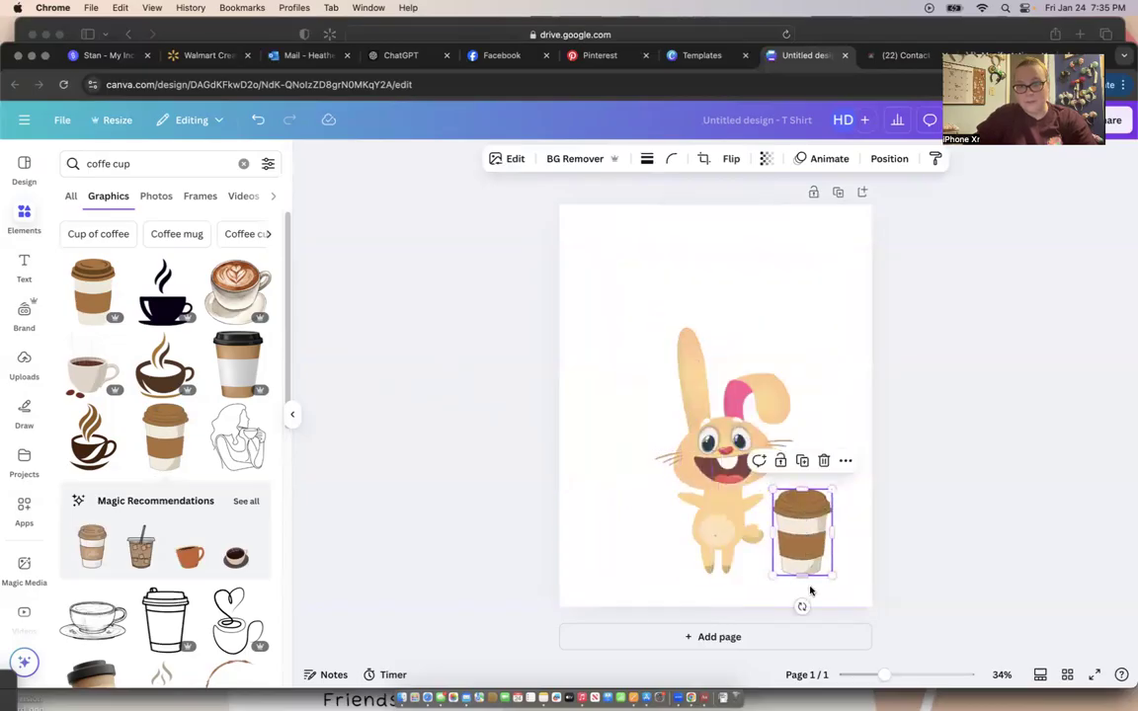
left_click_drag(802, 606, 775, 600)
left_click_drag(800, 529, 788, 484)
left_click(939, 382)
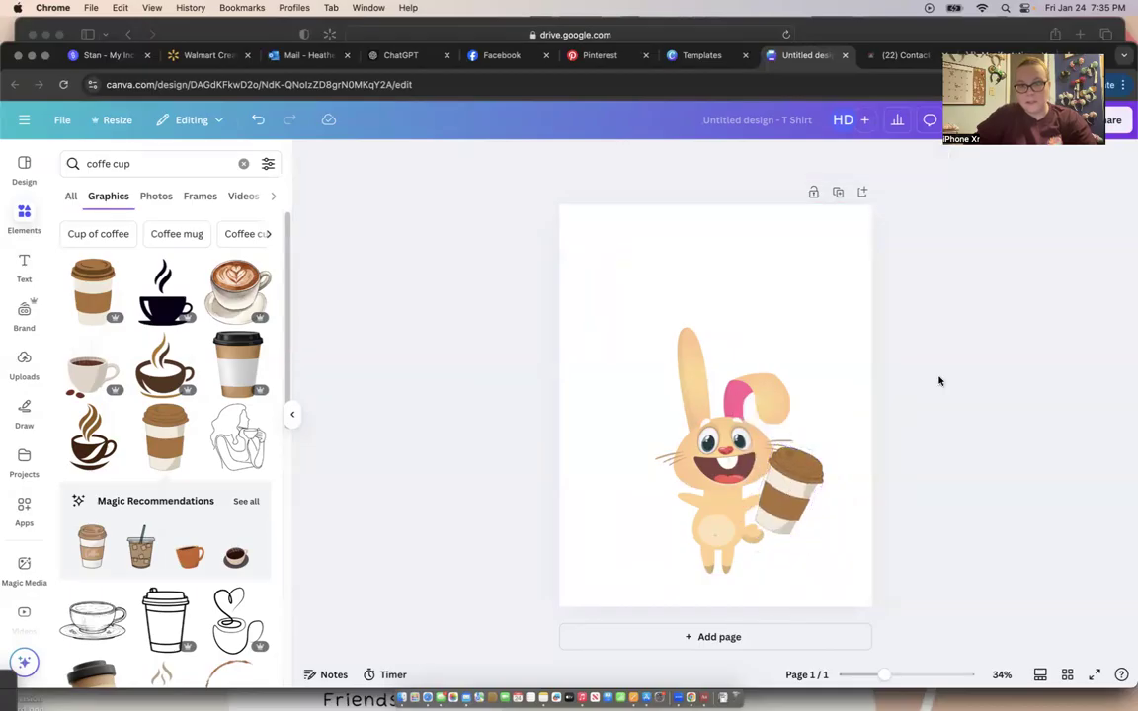
Step: Enlarge the bunny slightly and reposition the coffee cup so it sits against the bunny's paw
left_click(666, 406)
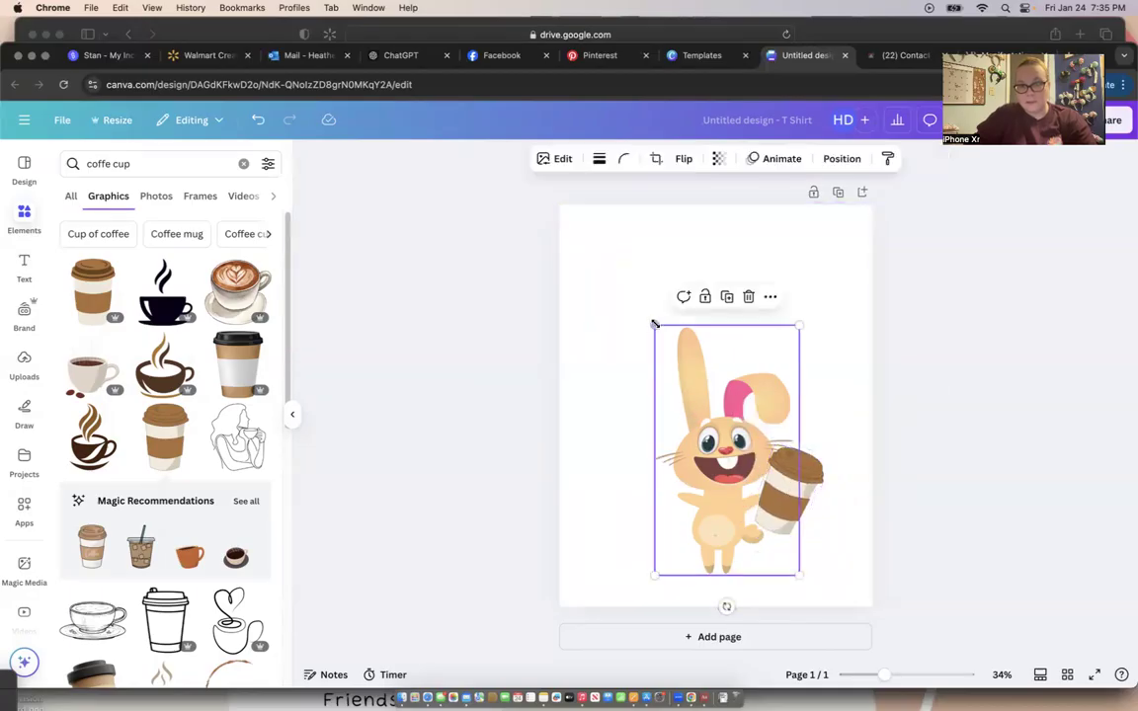
mouse_move(650, 324)
left_mouse_down()
mouse_move(632, 316)
mouse_move(642, 310)
left_mouse_up()
mouse_move(786, 506)
left_mouse_down()
mouse_move(776, 501)
mouse_move(791, 510)
left_mouse_up()
left_click(786, 486)
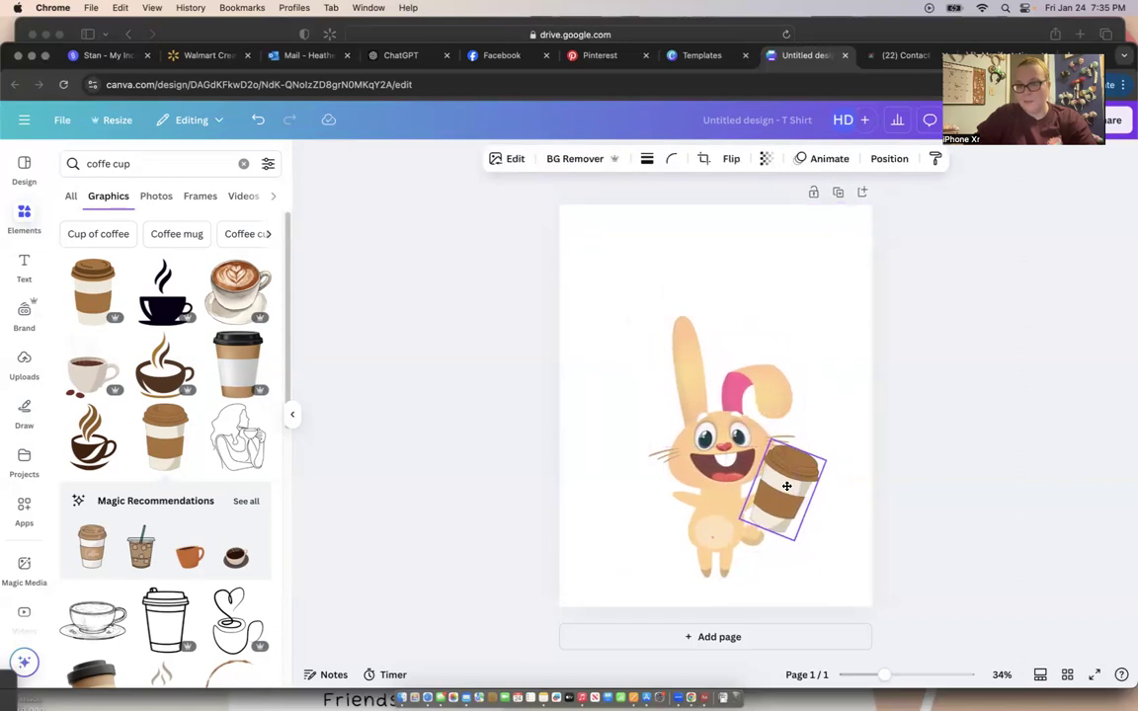
left_click(924, 490)
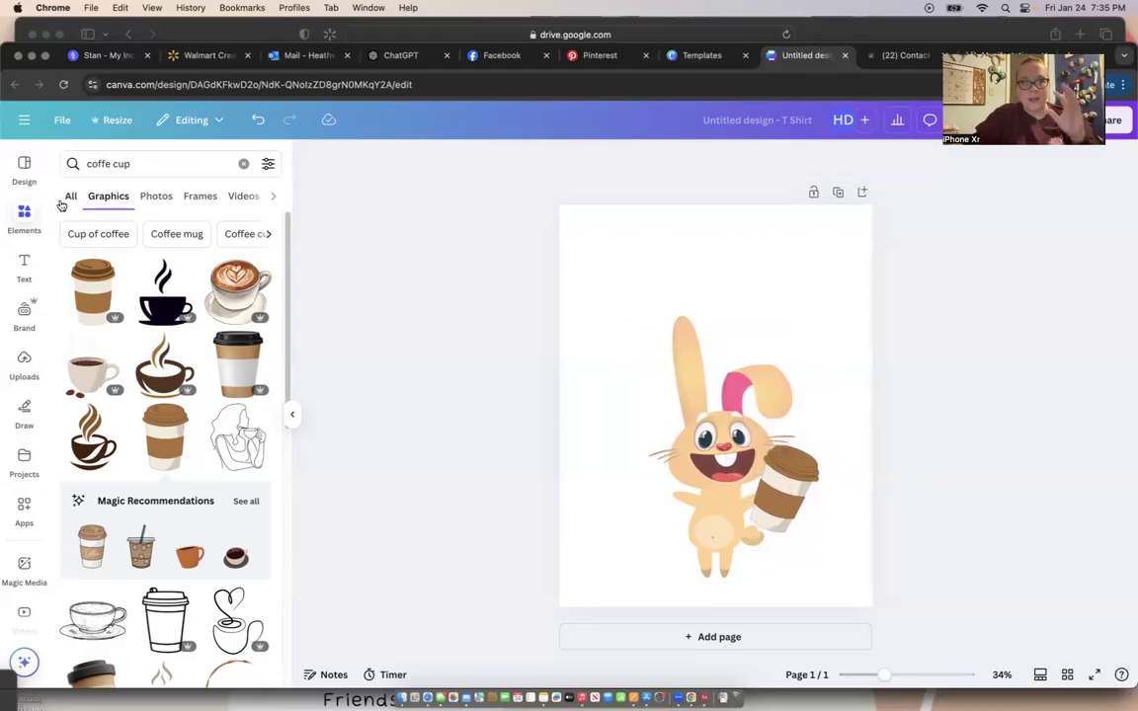
Step: Search the elements for "coffee" and show all matching graphics
left_click(242, 164)
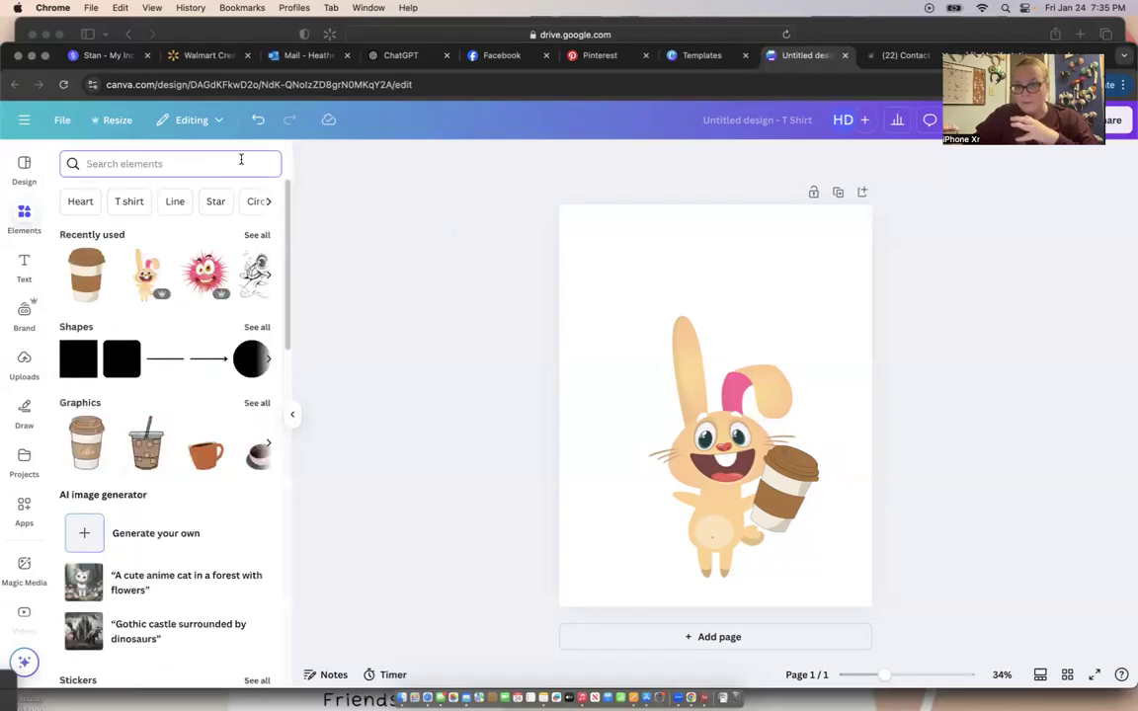
left_click(181, 160)
type("coff")
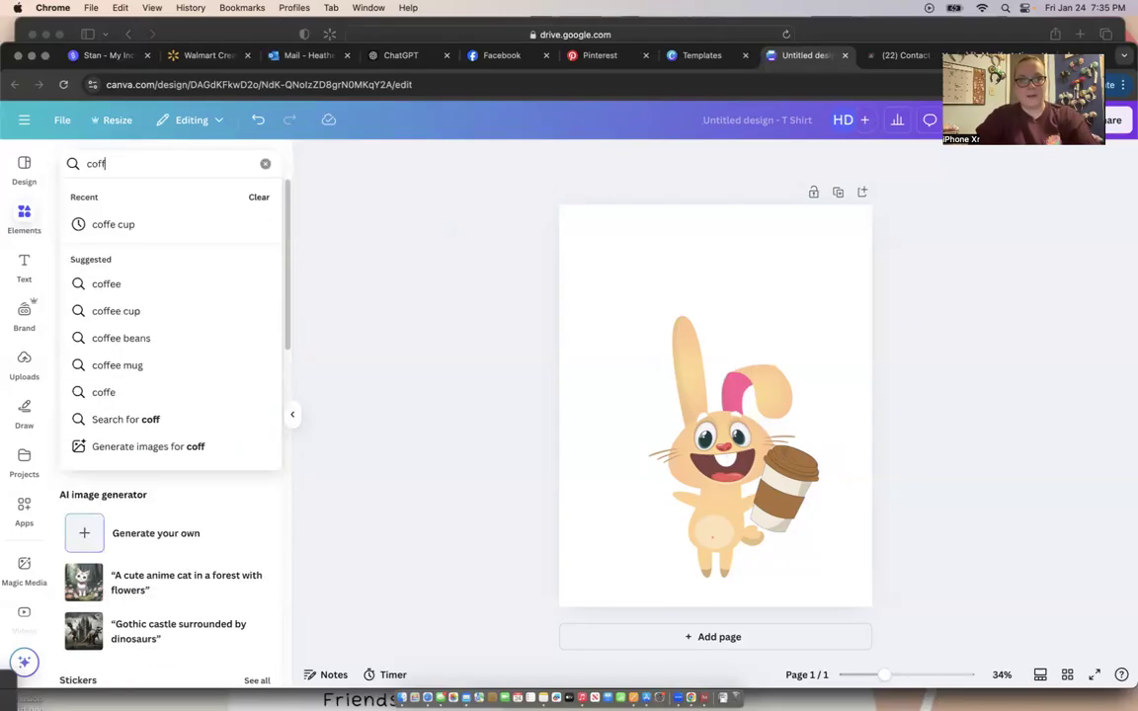
type("ee")
key("Return")
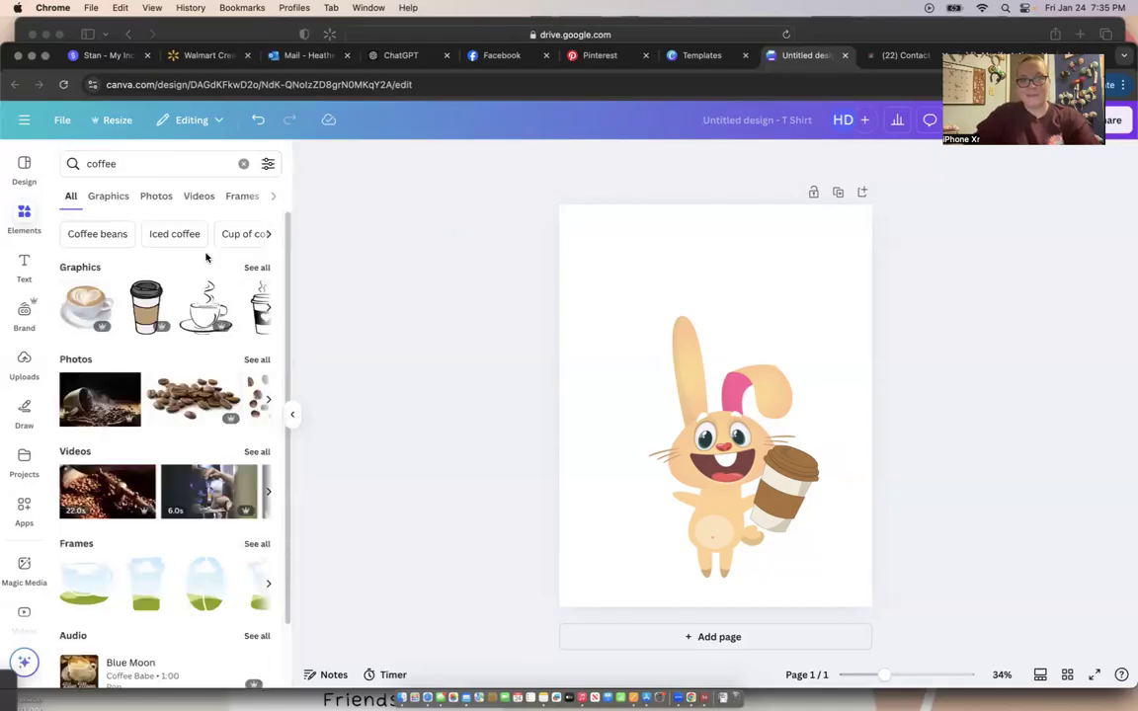
left_click(259, 267)
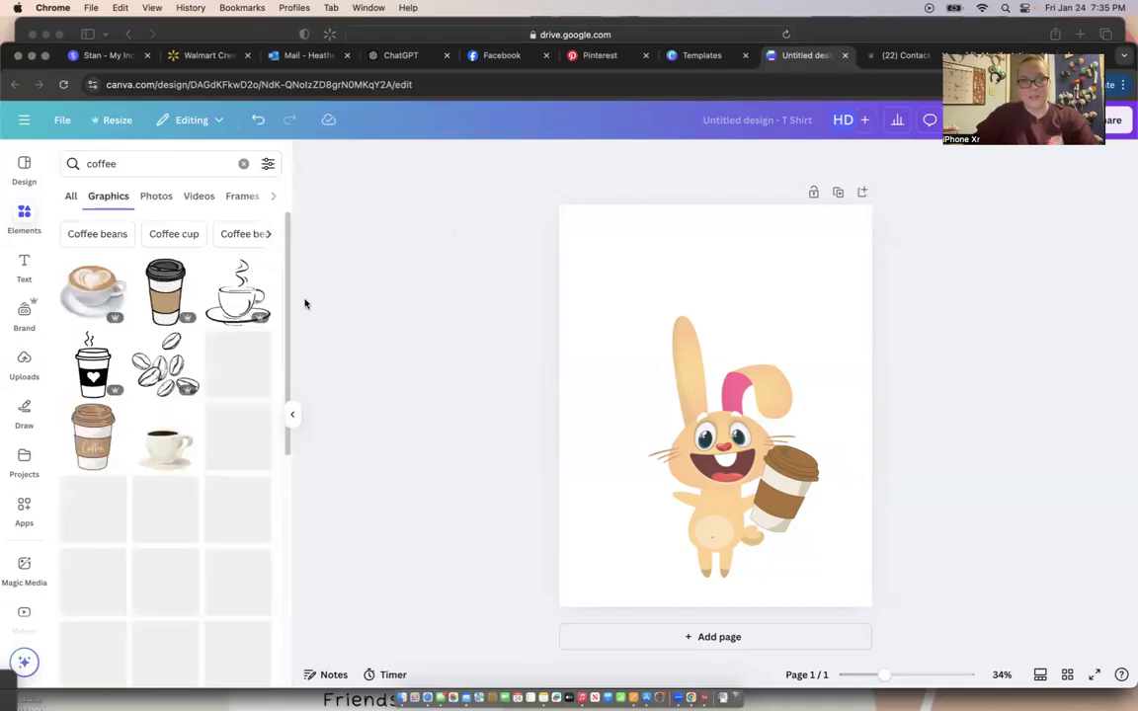
Step: Add the black script "Coffee" lettering graphic and place it in the upper-left area of the page
scroll(284, 314, "down", 1)
scroll(284, 315, "down", 10)
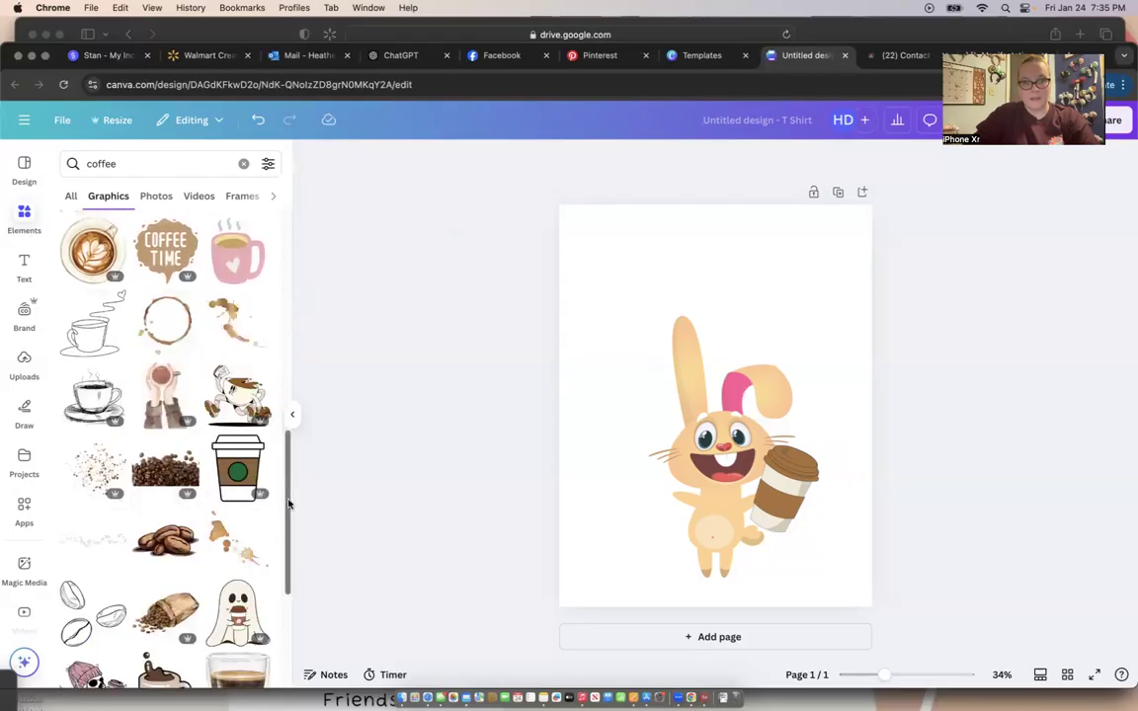
scroll(288, 504, "down", 8)
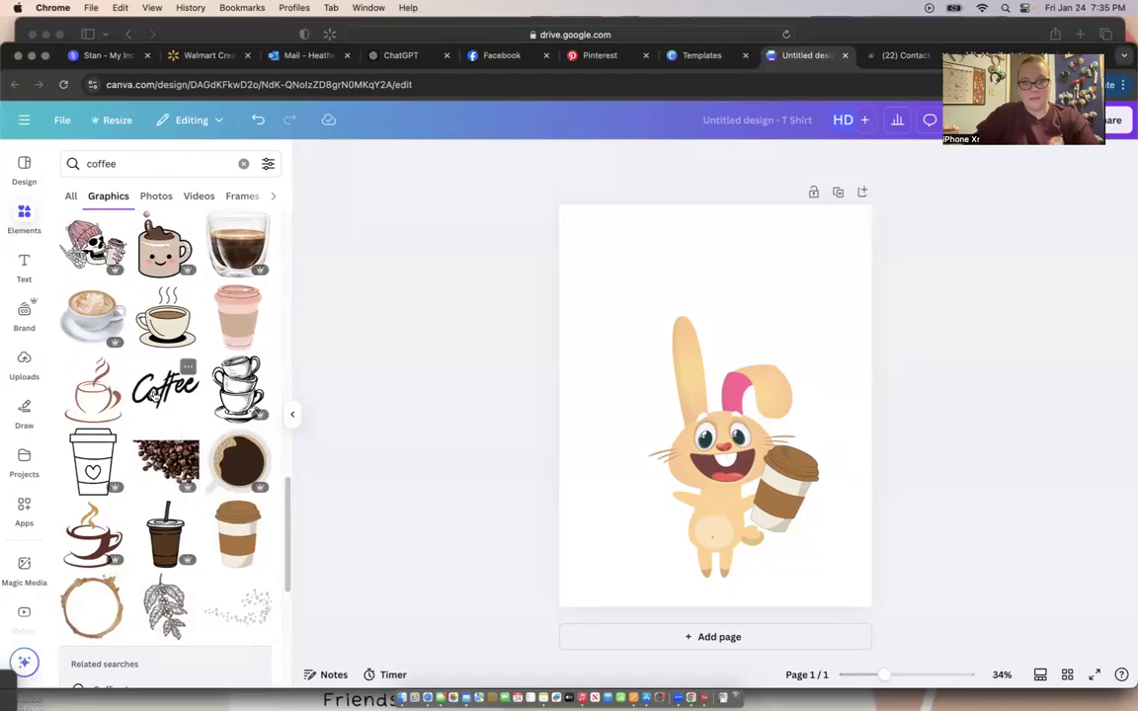
left_click(154, 393)
left_click_drag(692, 421, 627, 275)
Step: Recolour the "Coffee" lettering to the bright pink of the brand colour palette and enlarge it slightly
left_click(586, 160)
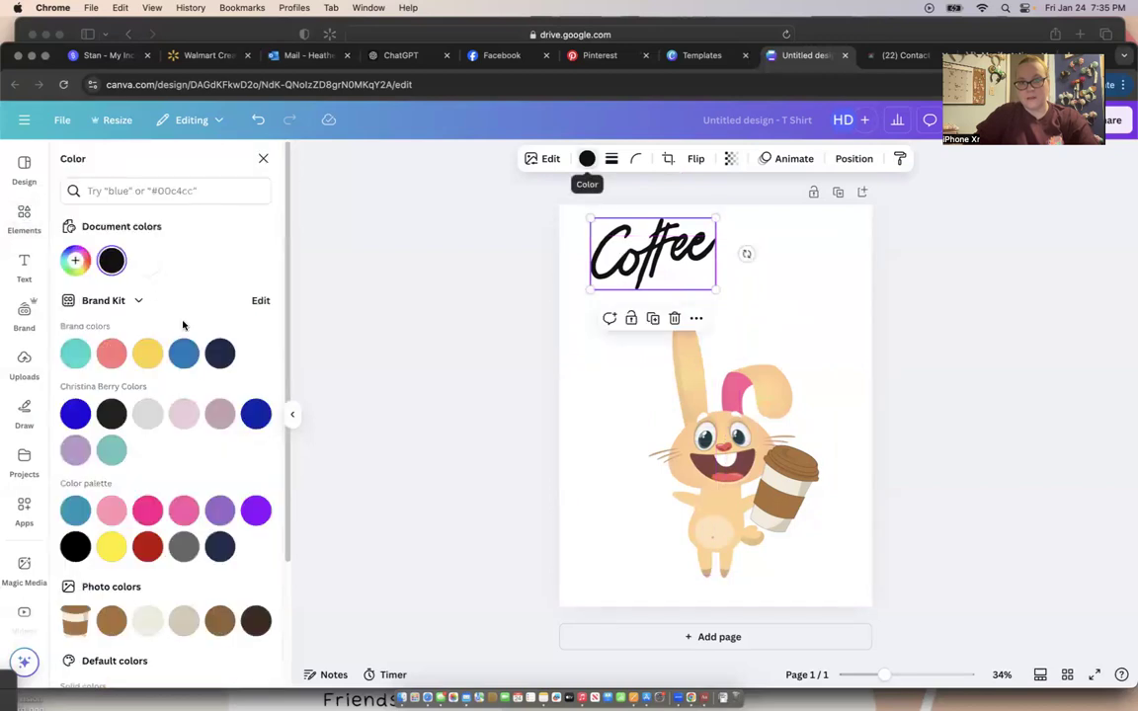
left_click(147, 508)
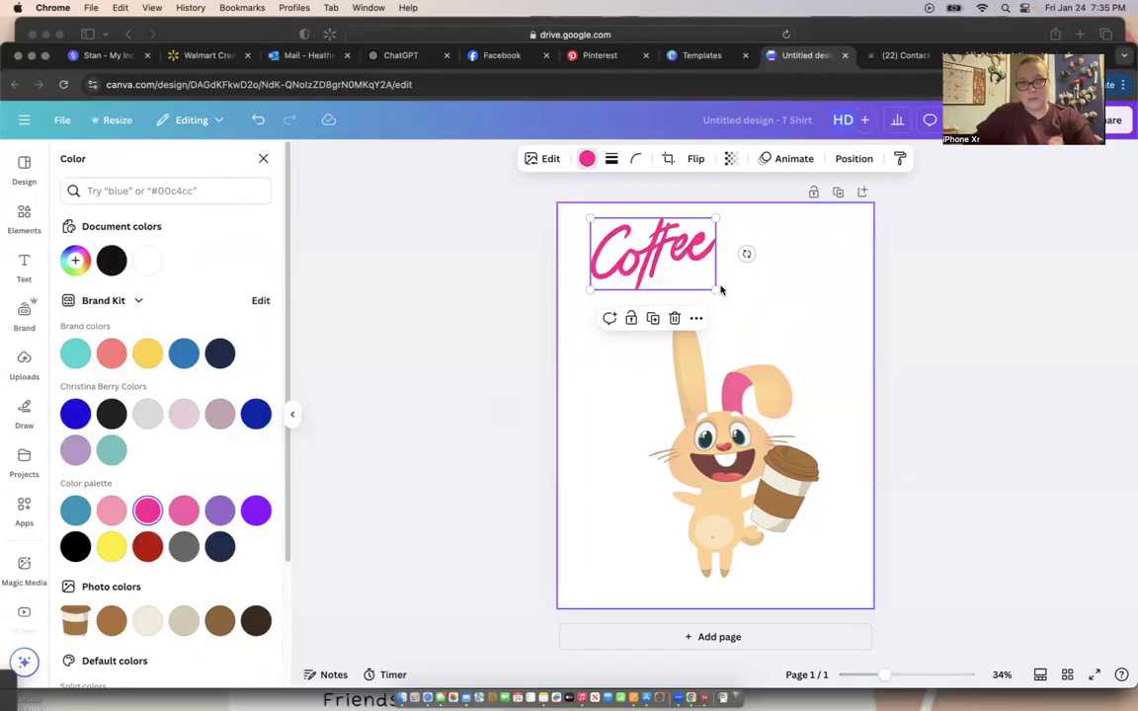
left_click_drag(718, 290, 731, 300)
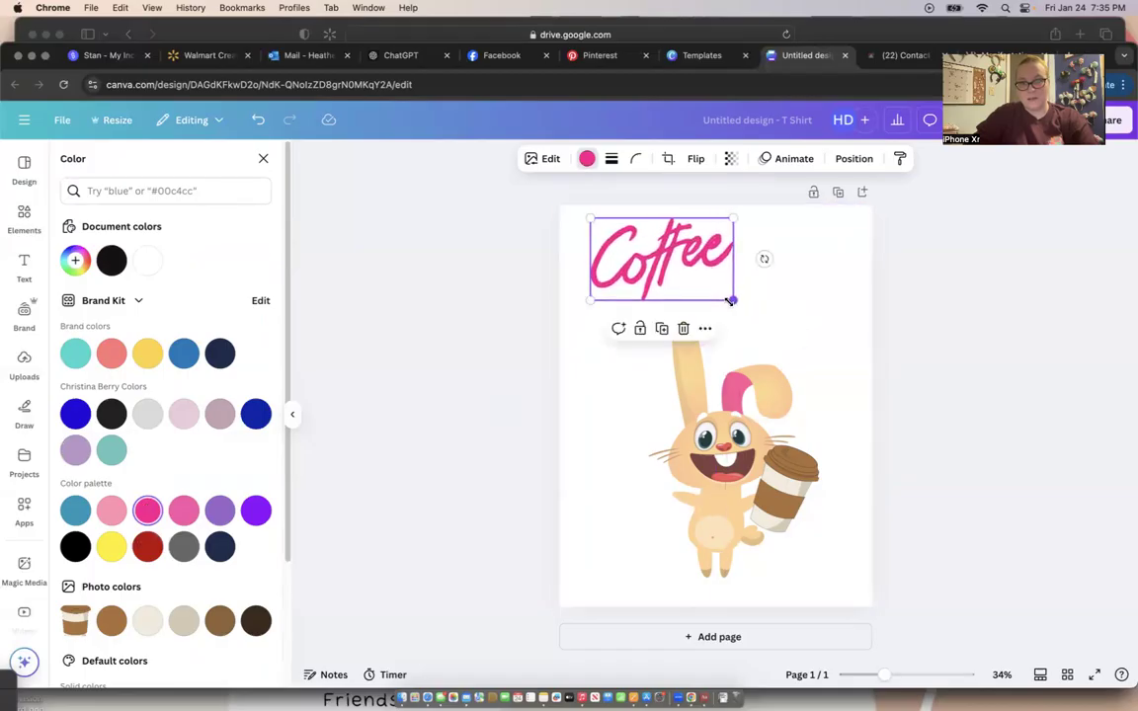
Step: Duplicate the pink "Coffee" lettering twice, staggering the copies diagonally down towards the bunny's folded ear
left_click(661, 328)
left_click_drag(662, 332, 760, 301)
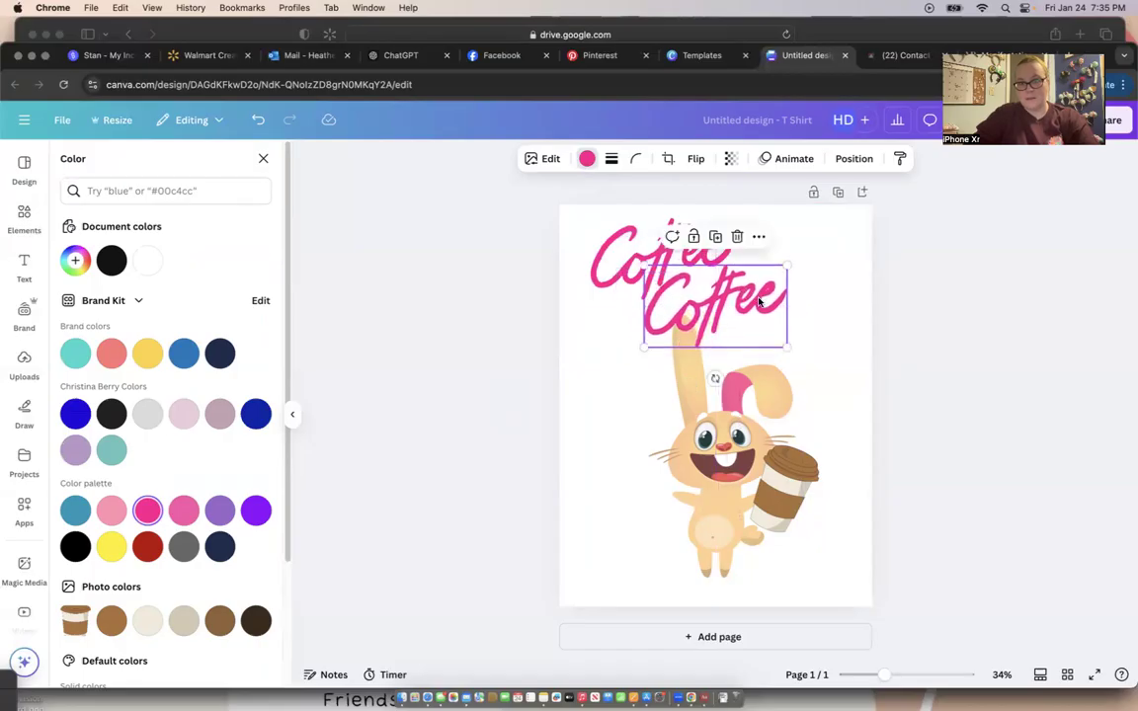
left_click(714, 239)
left_click_drag(770, 336, 765, 338)
left_click(964, 416)
left_click(644, 507)
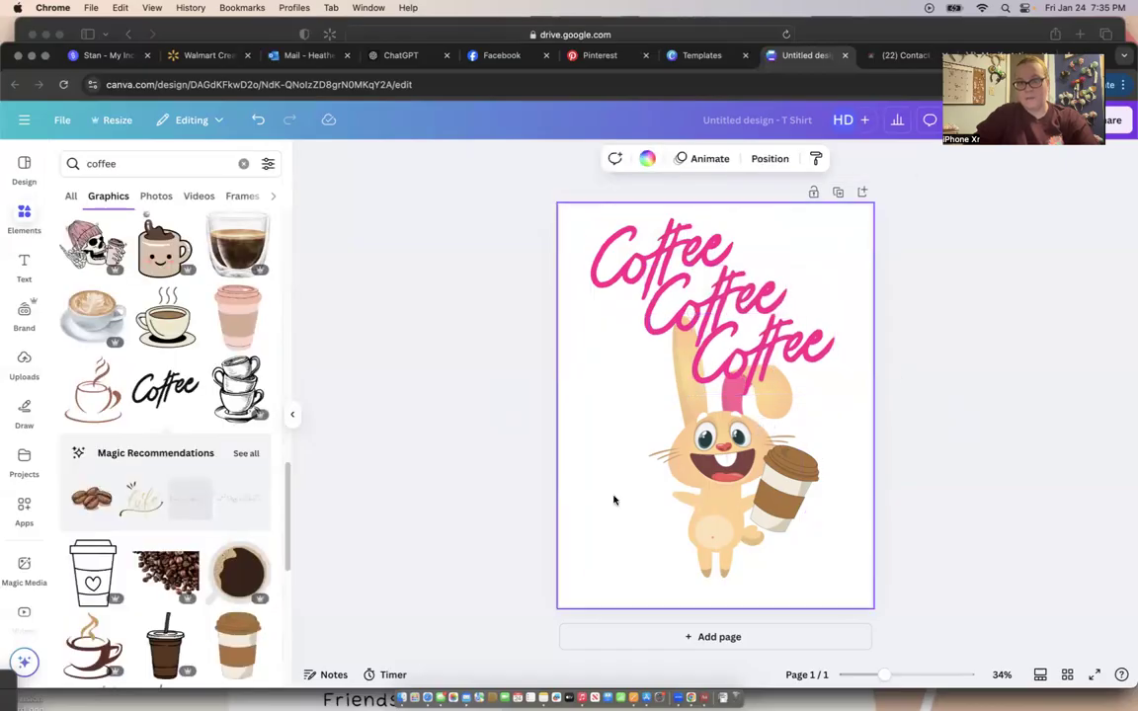
Step: Delete all three pink "Coffee" letterings from the page
left_click(651, 255)
left_click_drag(651, 255, 750, 339)
key("Delete")
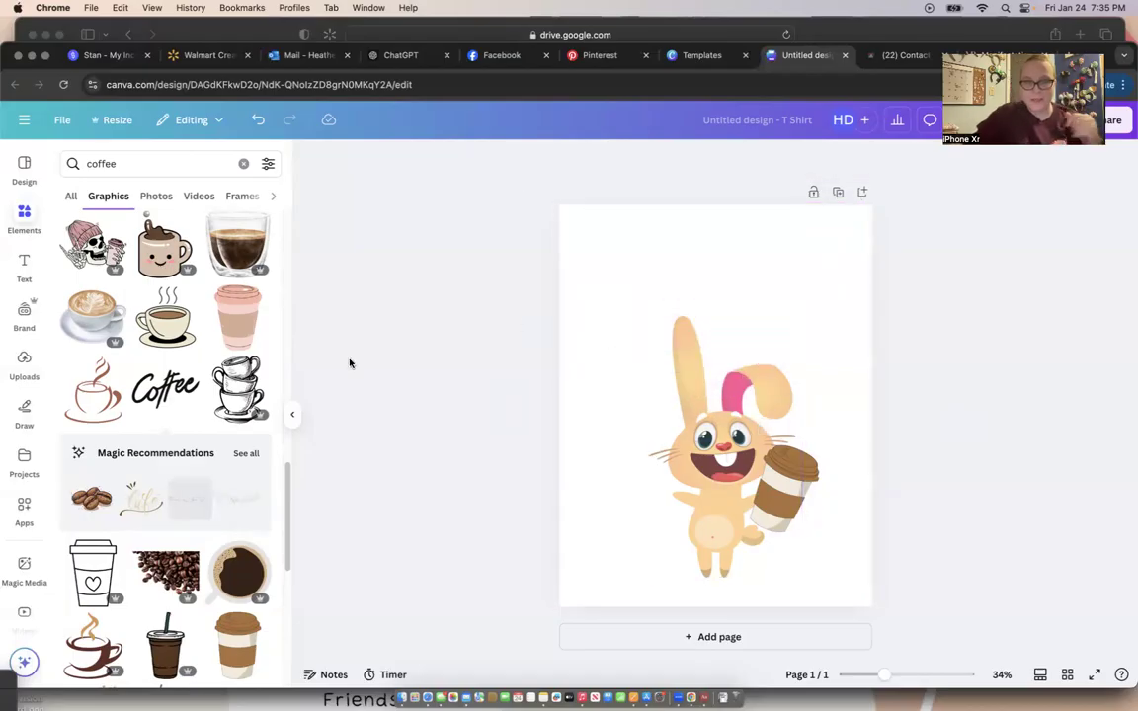
Step: Look through the remaining coffee graphics and the full list of font combinations for a suitable lettering style
left_click_drag(284, 507, 290, 686)
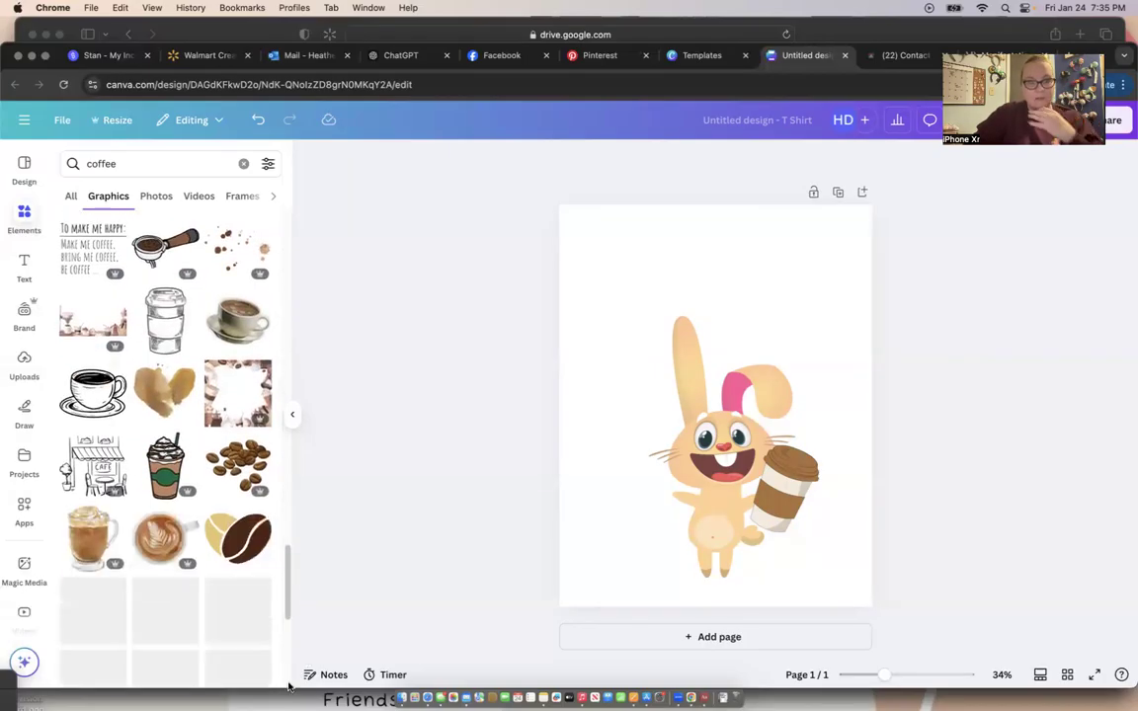
left_click(20, 267)
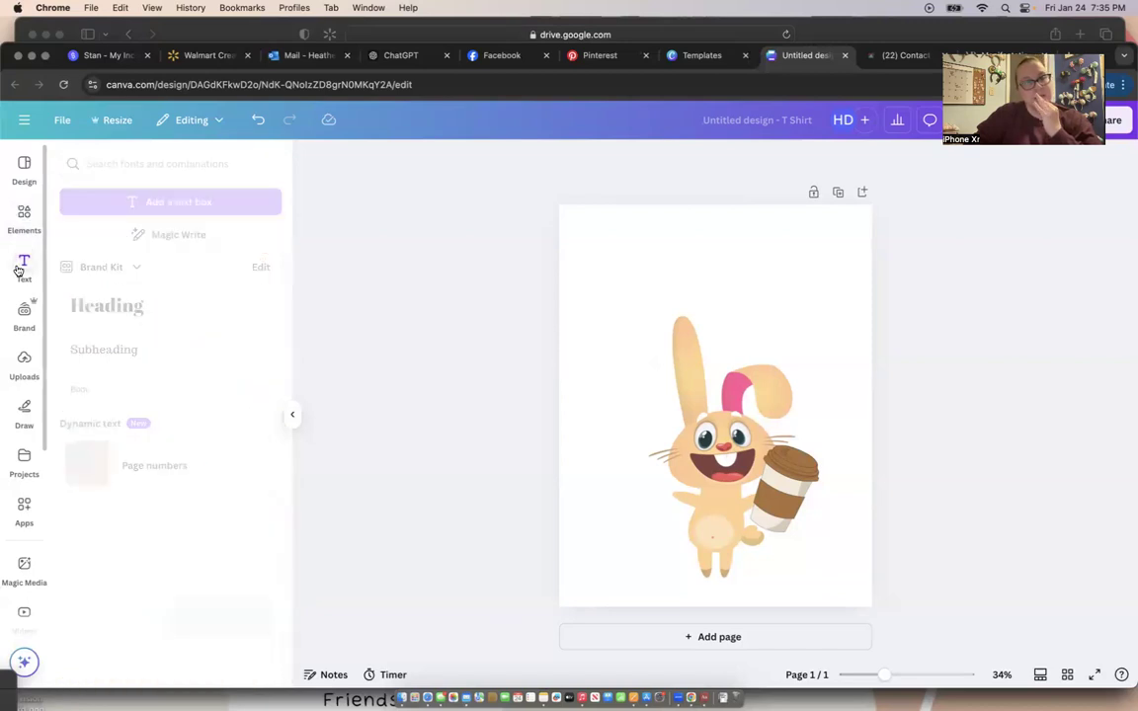
left_click_drag(288, 344, 287, 452)
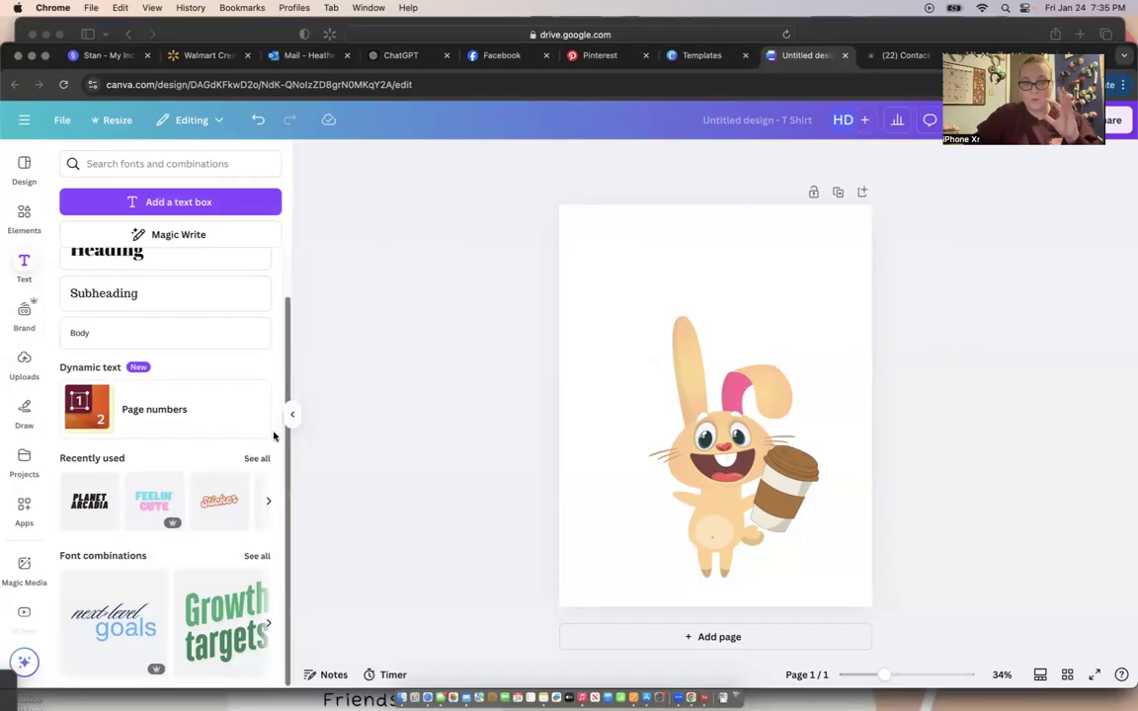
left_click(255, 556)
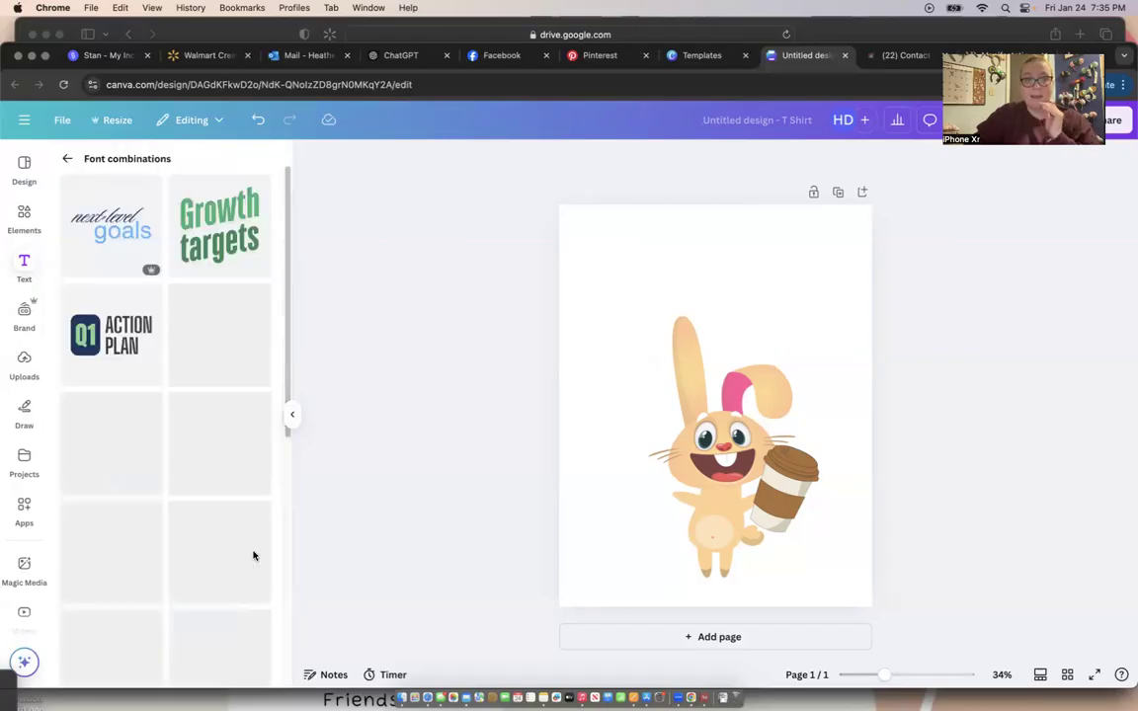
scroll(282, 444, "down", 5)
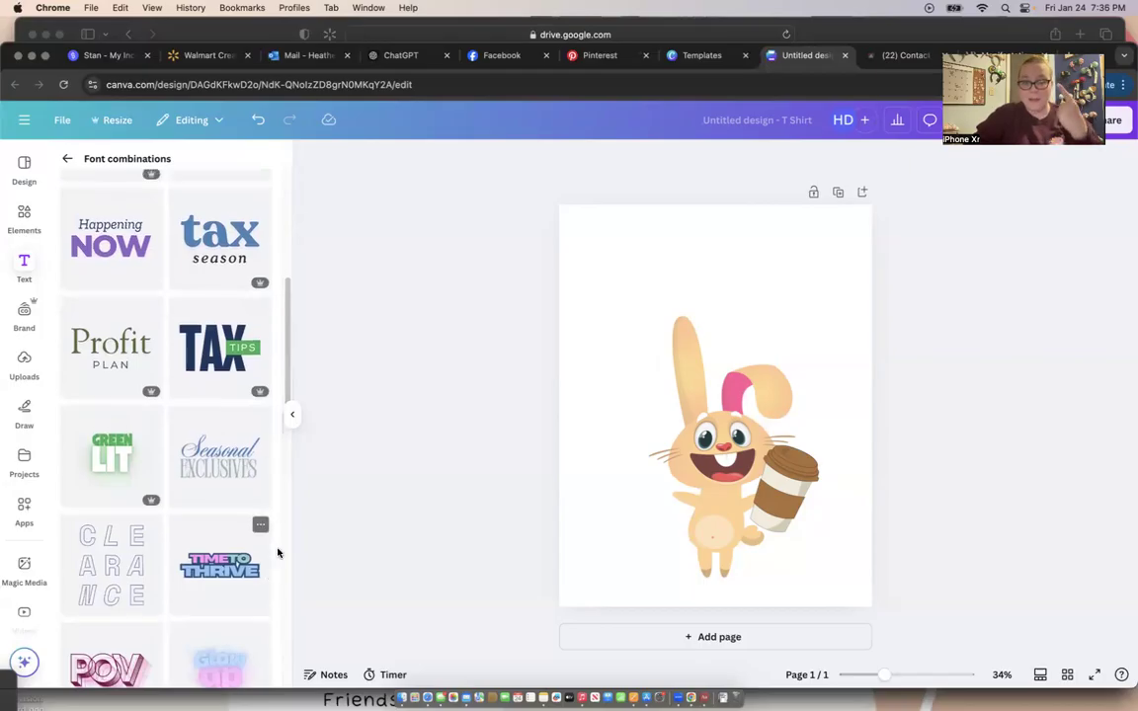
left_click_drag(288, 399, 283, 554)
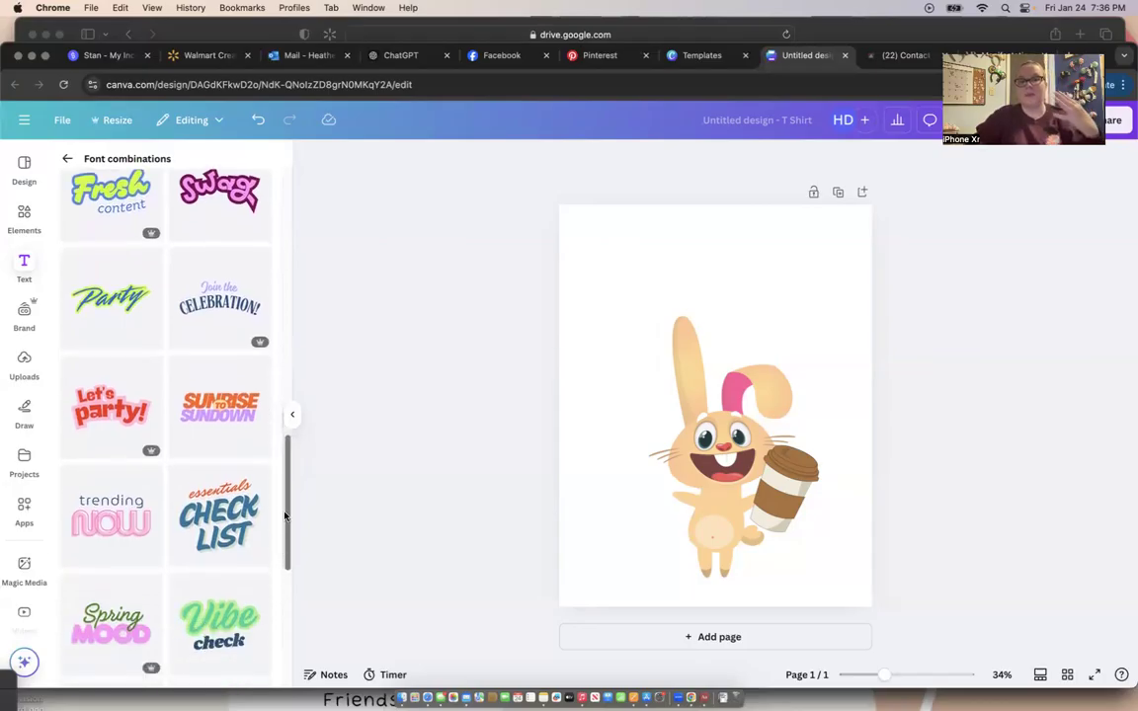
mouse_move(286, 508)
left_mouse_down()
mouse_move(281, 634)
mouse_move(315, 431)
mouse_move(310, 214)
left_mouse_up()
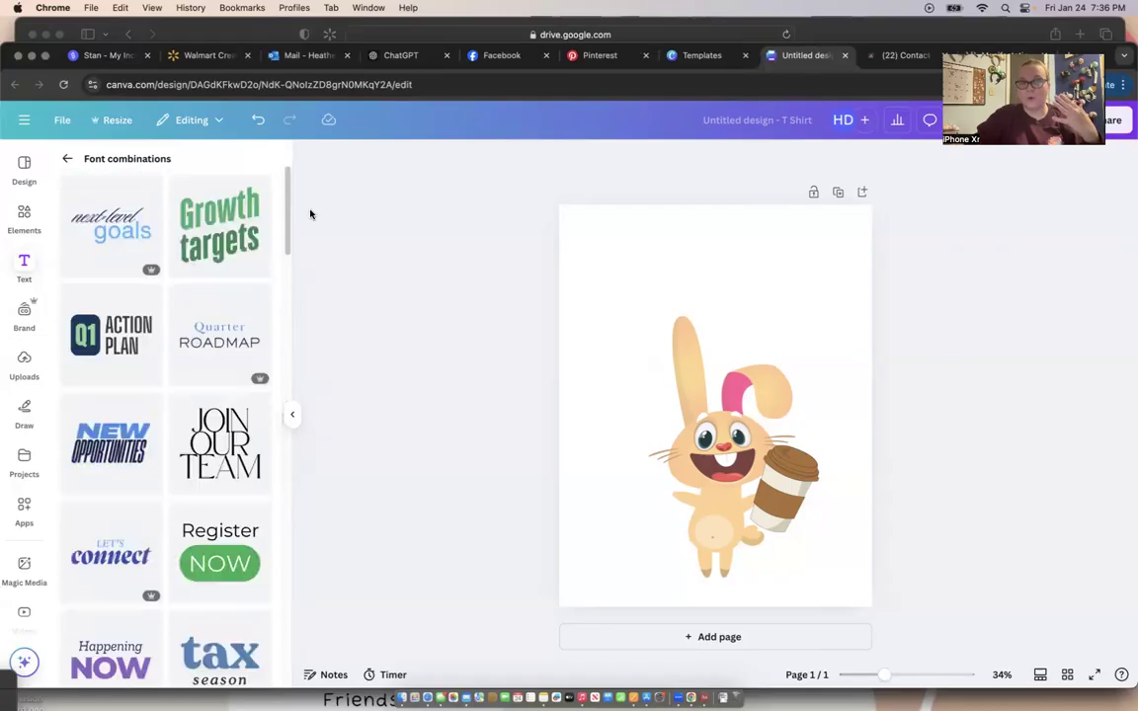
left_click(67, 161)
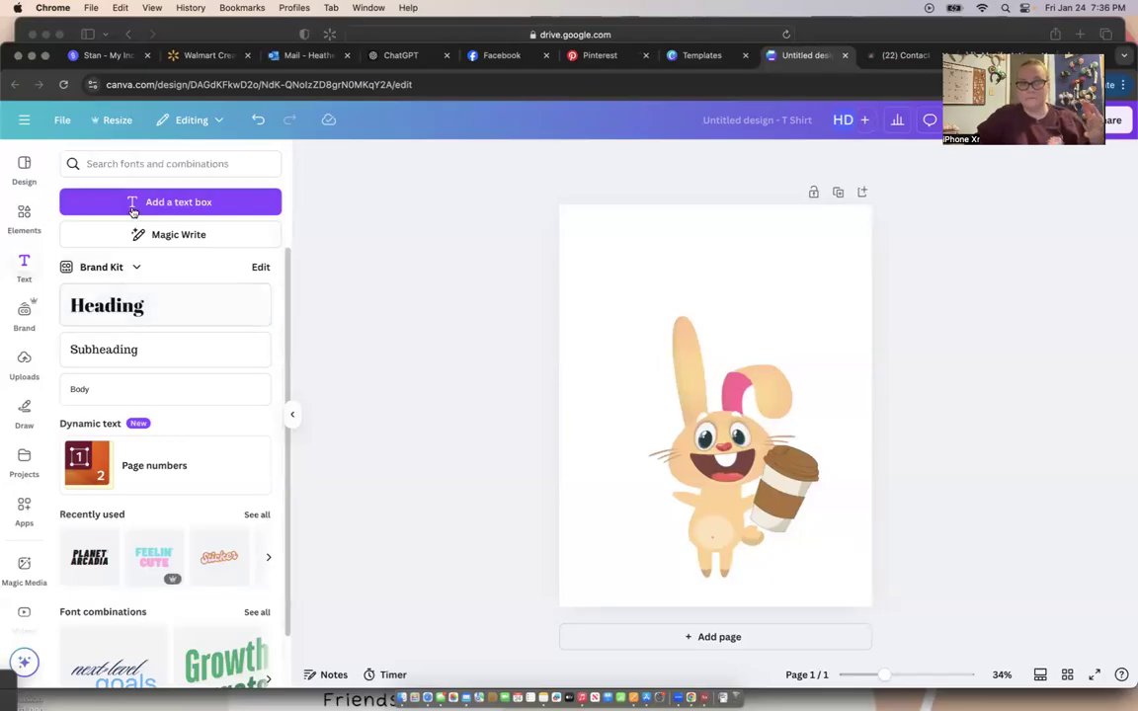
Step: Search the text fonts for "chunky letters" and show all matching fonts
left_click(129, 164)
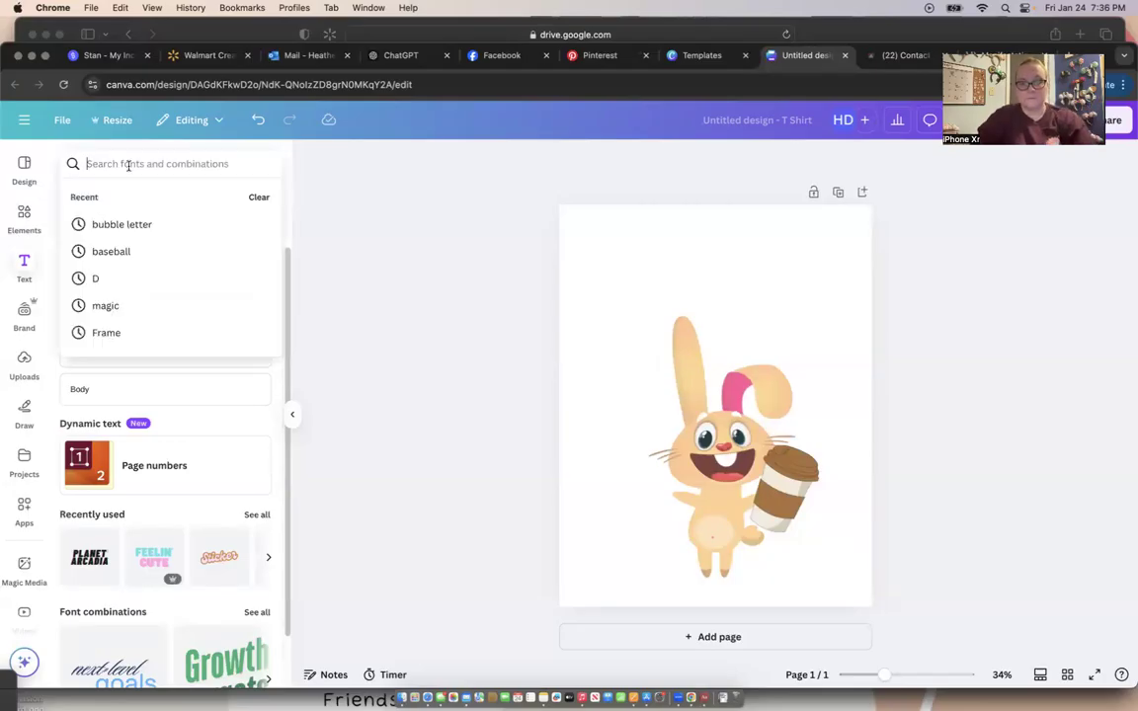
type("b")
key("BackSpace")
type("chunk")
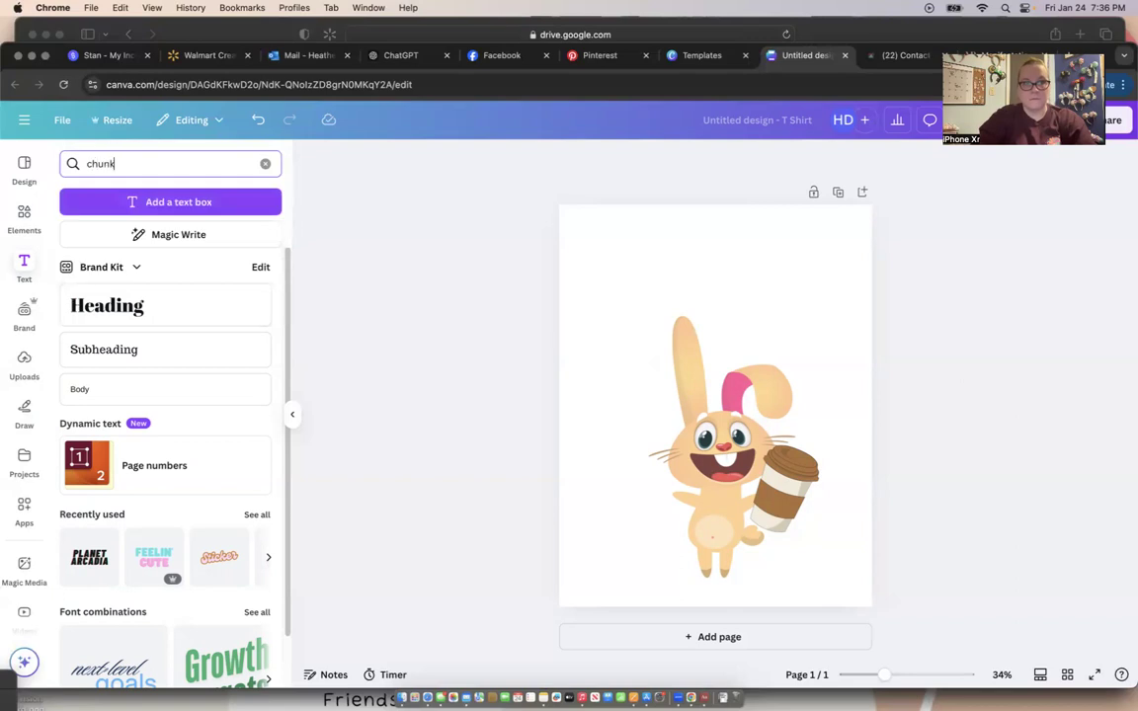
type("y letters")
key("Return")
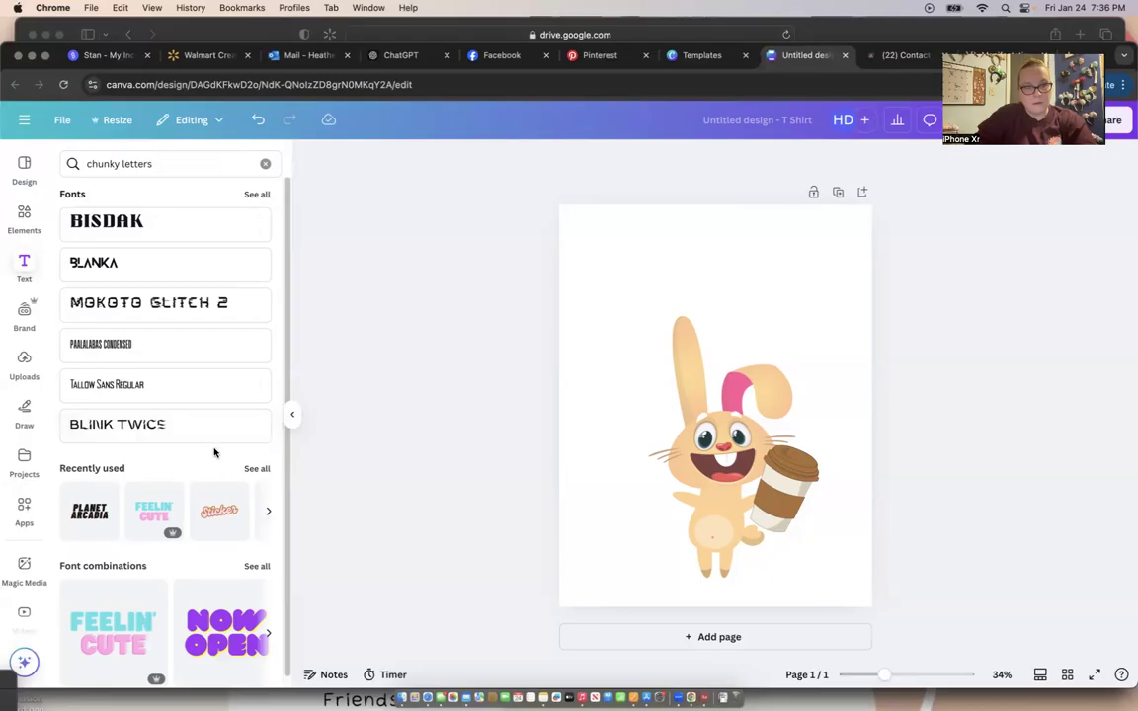
left_click(258, 193)
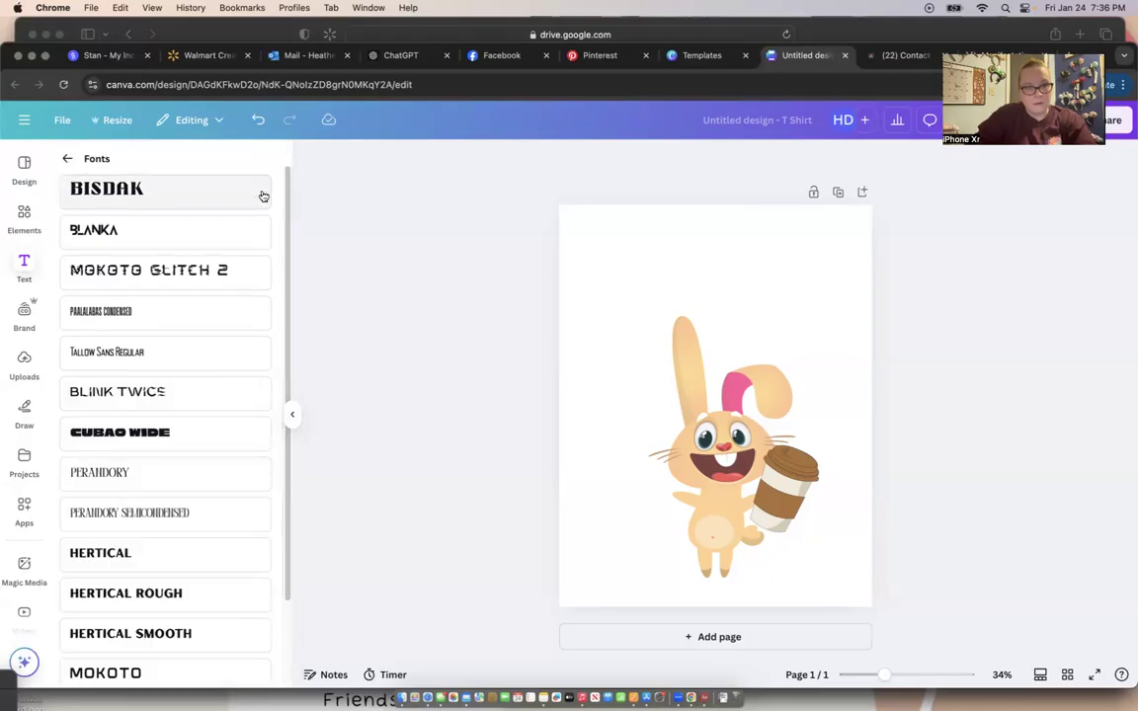
Step: Add a text box in the Barabara font from the matching fonts to the page
scroll(289, 243, "down", 2)
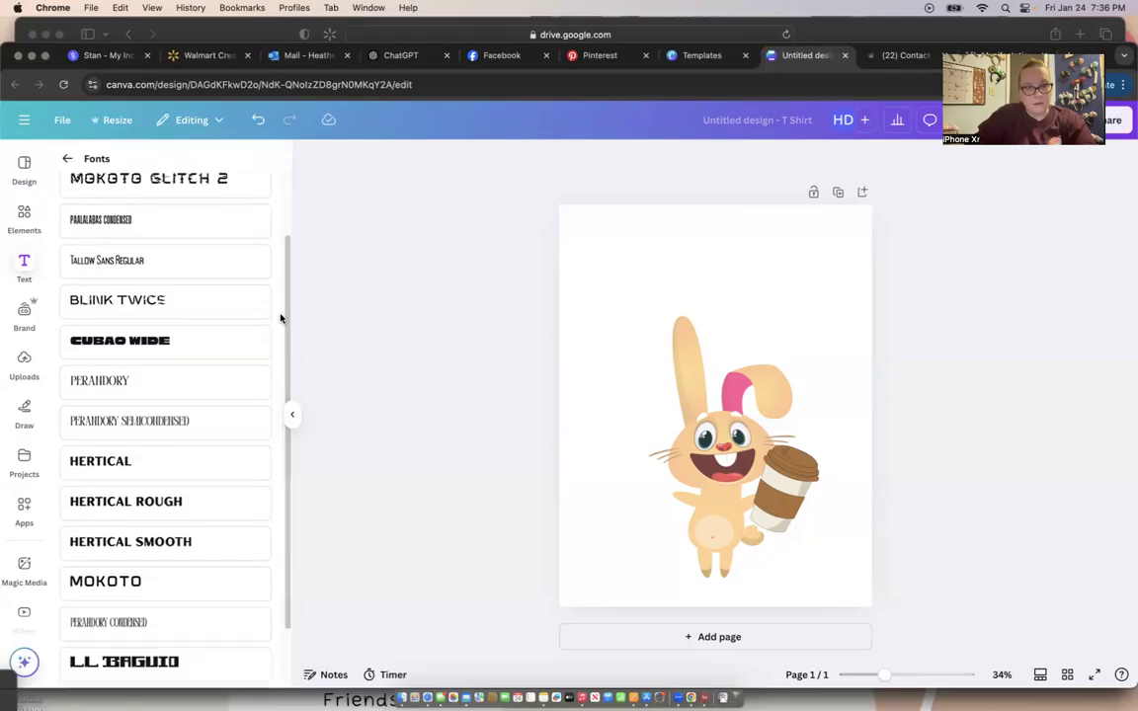
scroll(281, 317, "down", 3)
scroll(272, 386, "down", 3)
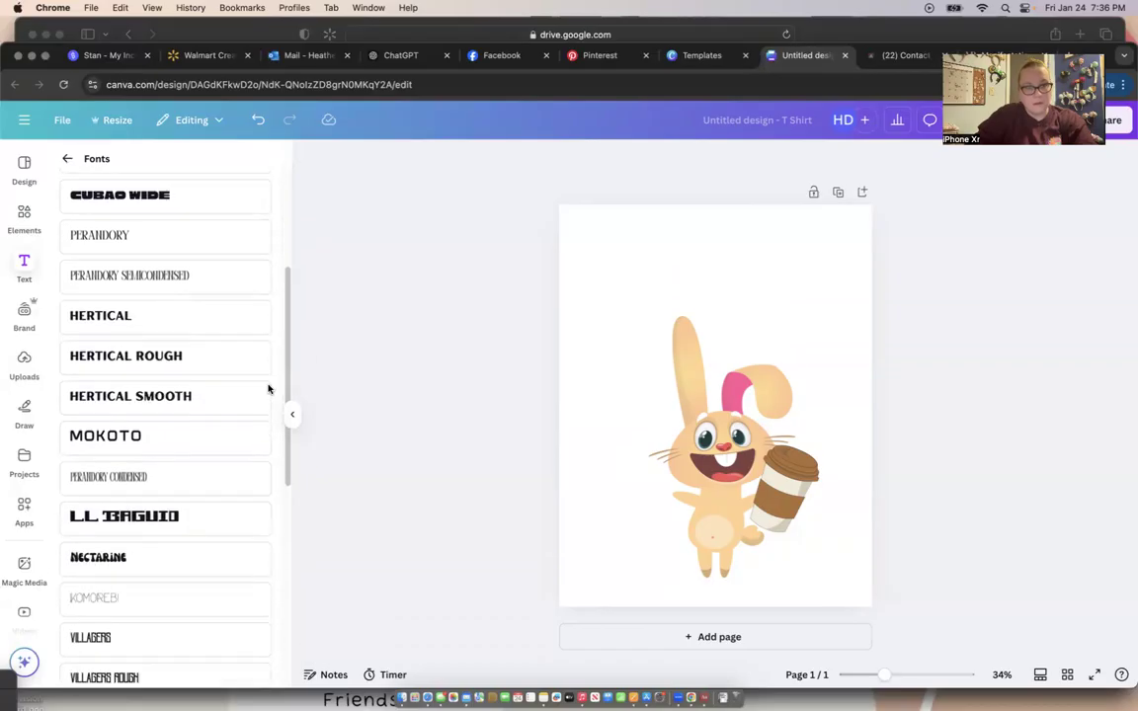
scroll(269, 464, "down", 2)
scroll(269, 486, "down", 1)
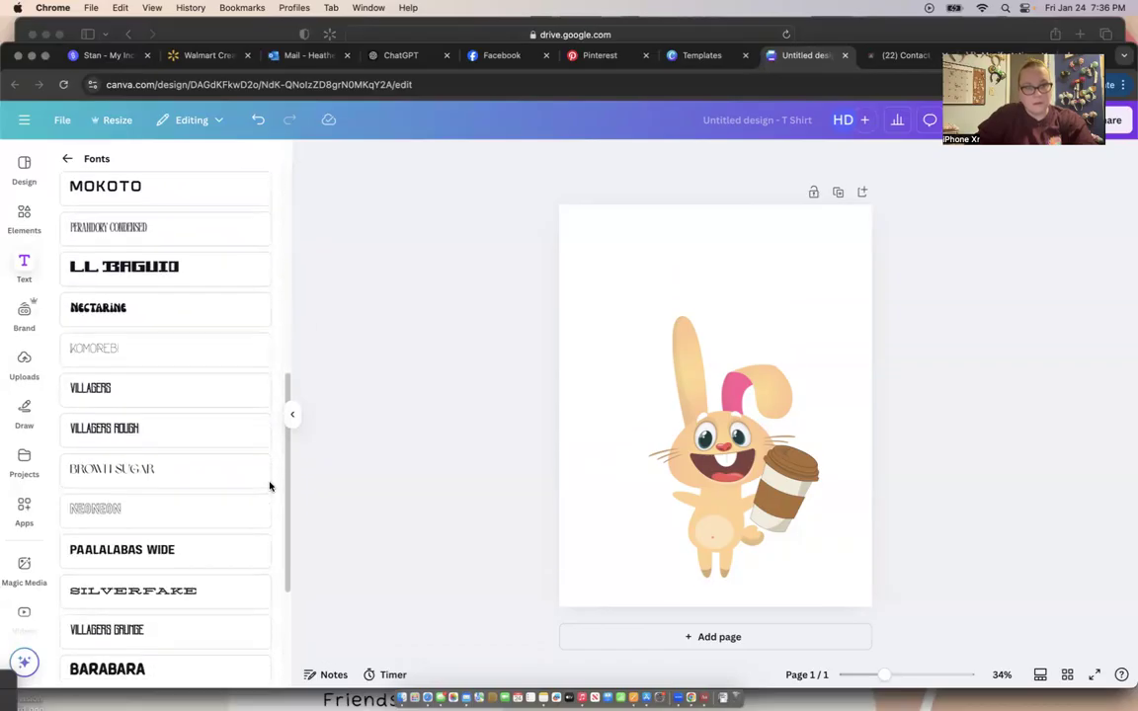
scroll(269, 486, "down", 3)
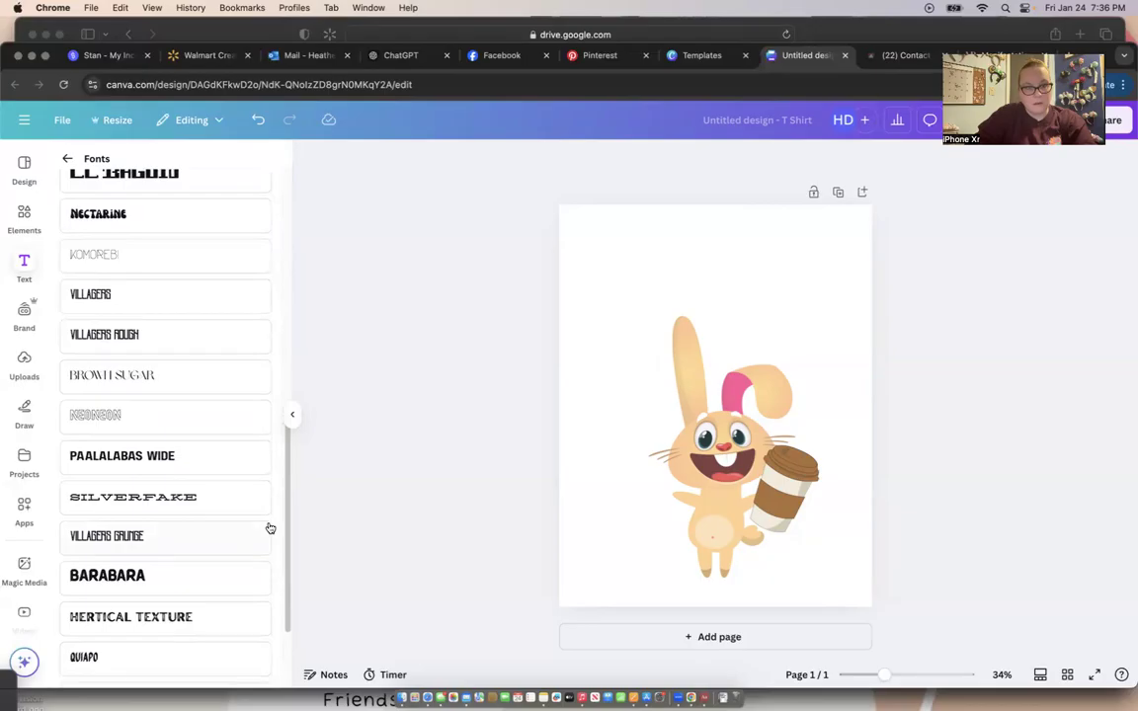
left_click(242, 577)
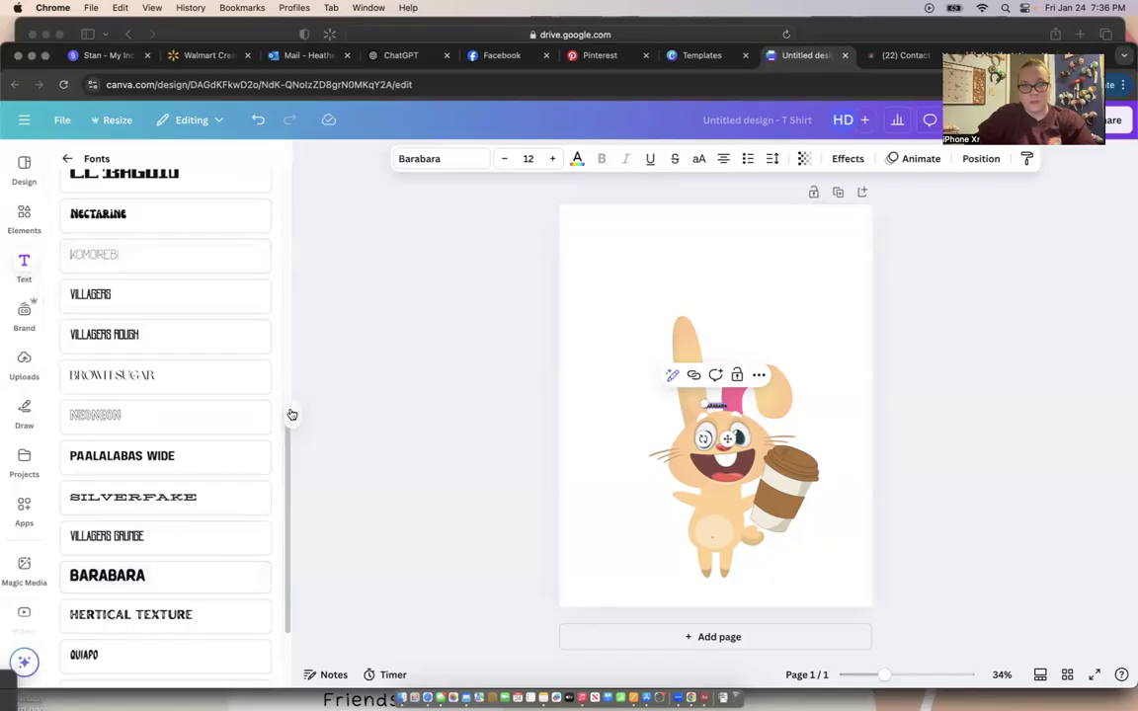
Step: Clear the font search and add a heading reading "COFFEE" above the bunny
left_click(68, 159)
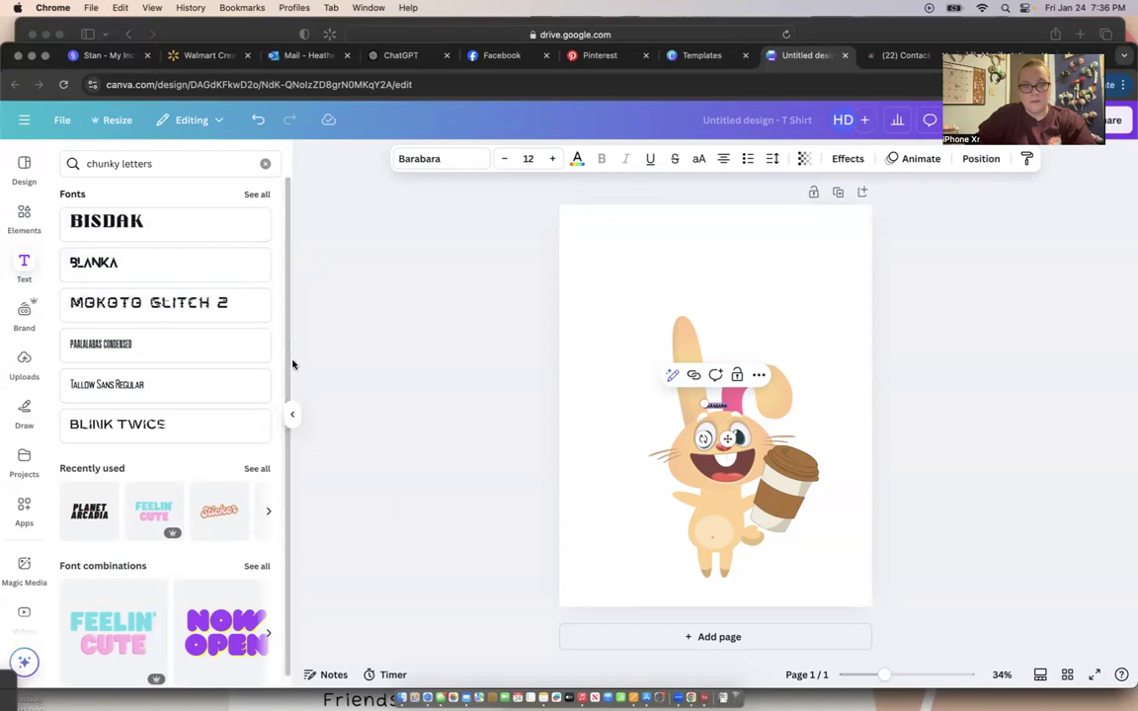
left_click(265, 163)
left_click_drag(114, 306, 770, 255)
left_click(740, 254)
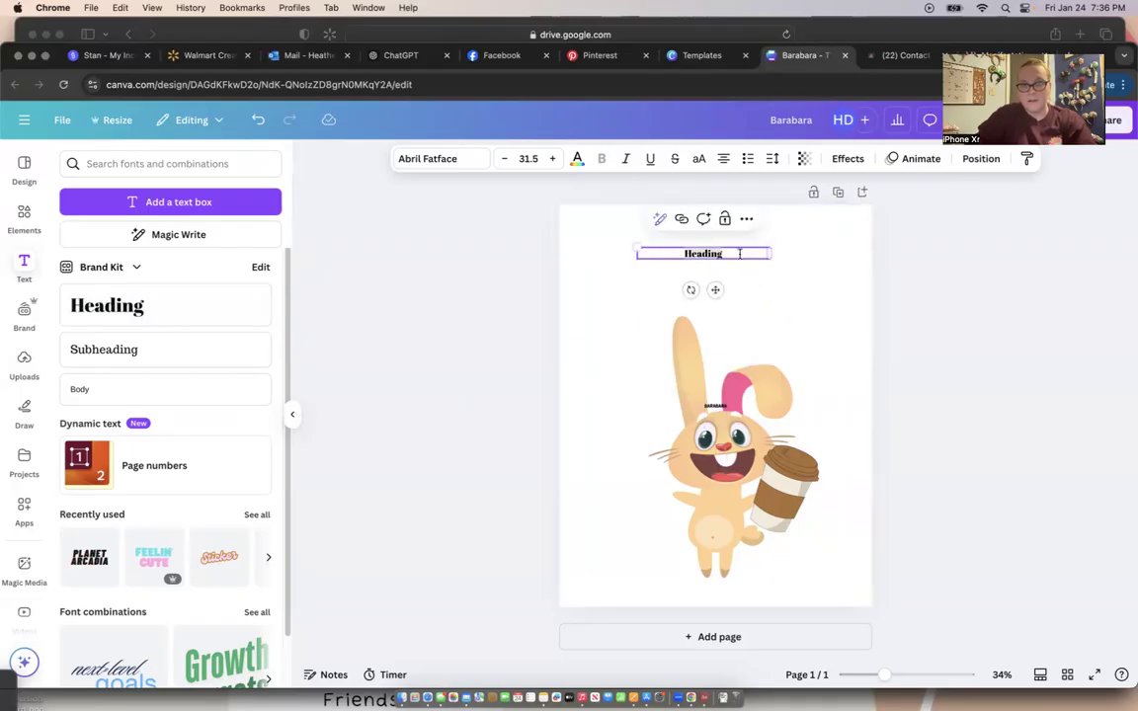
type("COFF")
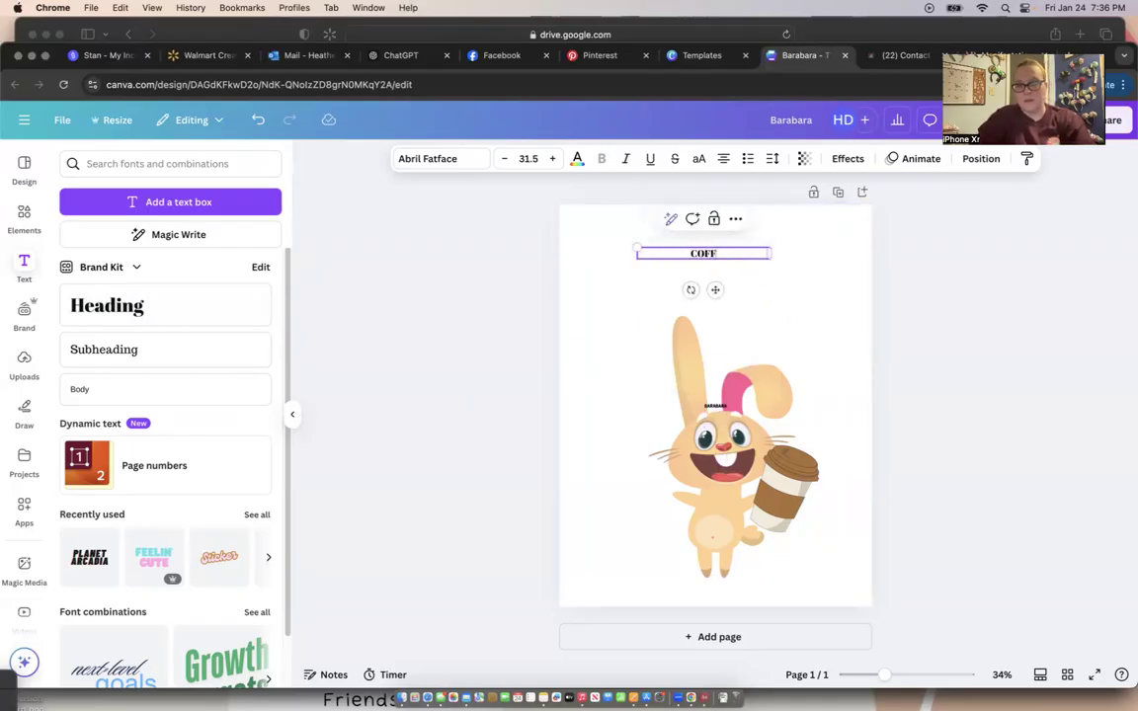
left_click(966, 309)
Step: Enlarge the COFFEE heading's font size to 98.5
left_click(716, 253)
left_click(553, 161)
left_click(553, 161)
left_click(553, 161)
left_click(553, 161)
left_click(553, 161)
left_click(553, 161)
left_click(553, 161)
left_click(553, 161)
left_click(553, 161)
left_click(553, 161)
left_click(554, 161)
left_click(554, 161)
left_click(553, 161)
left_click(553, 161)
left_click(553, 161)
left_click(553, 161)
left_click(553, 161)
left_click(553, 161)
left_click(553, 161)
left_click(554, 161)
Step: Recolor the COFFEE heading hot pink from the color palette, trying the coral brand color first
left_click(578, 161)
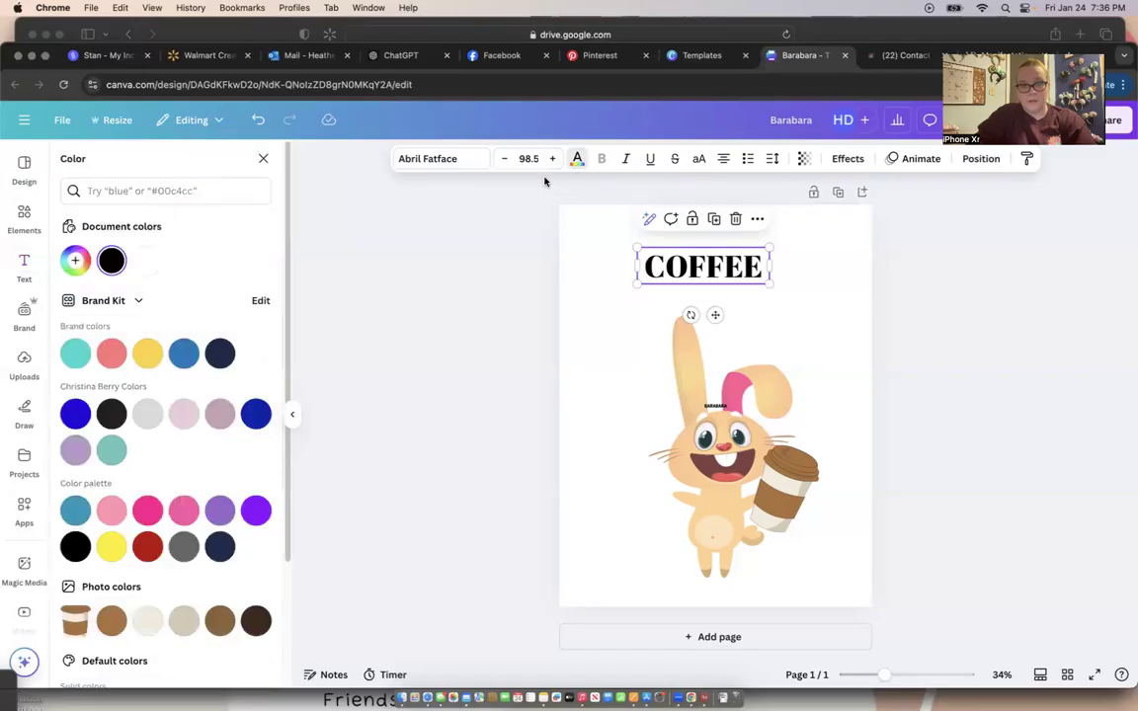
left_click(113, 352)
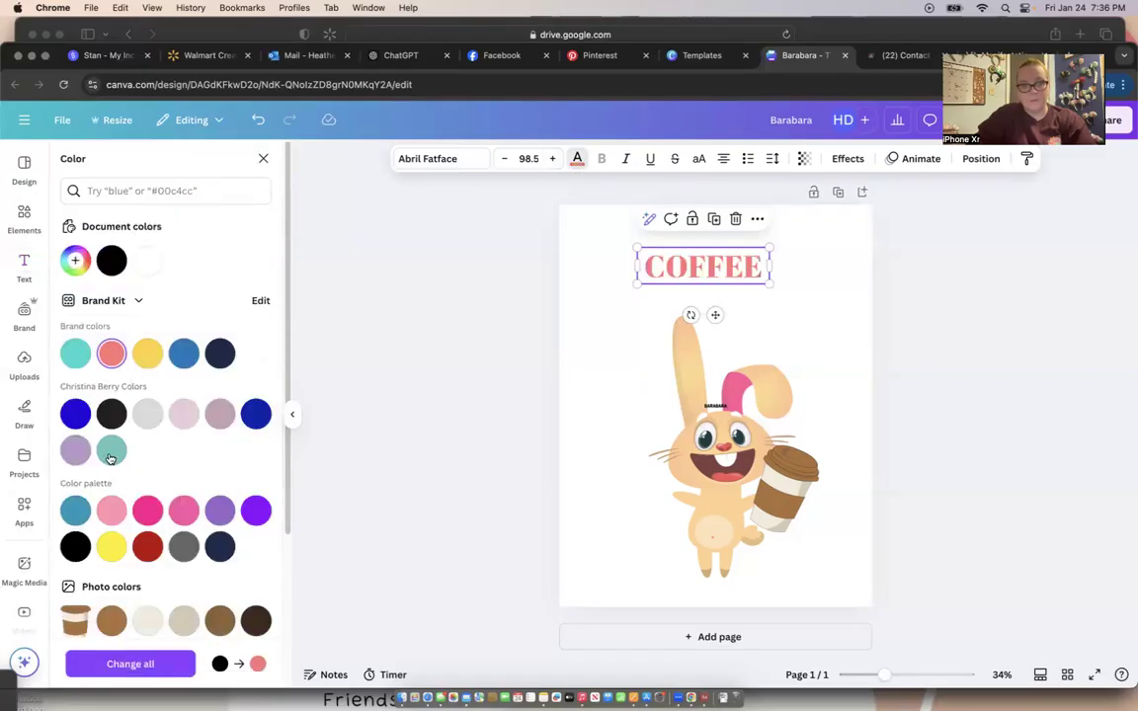
left_click(148, 510)
left_click(664, 256)
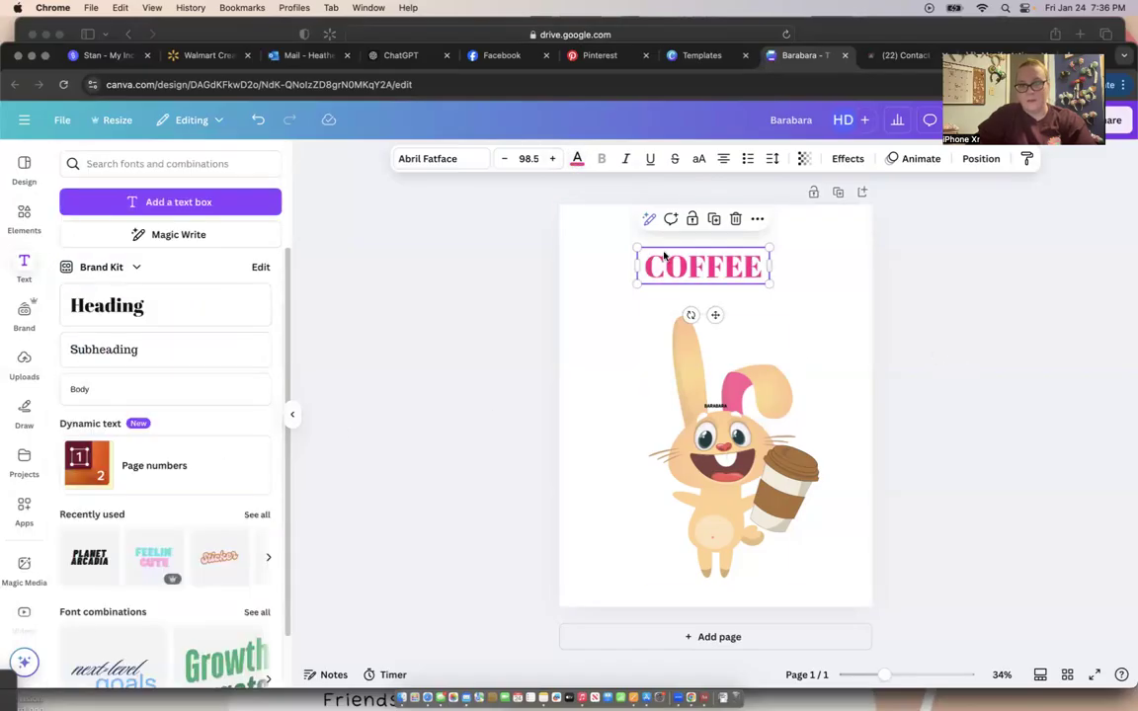
Step: Widen the COFFEE text box and increase its font size to 125
left_click_drag(770, 265, 806, 264)
left_click_drag(554, 161, 558, 161)
left_click(893, 370)
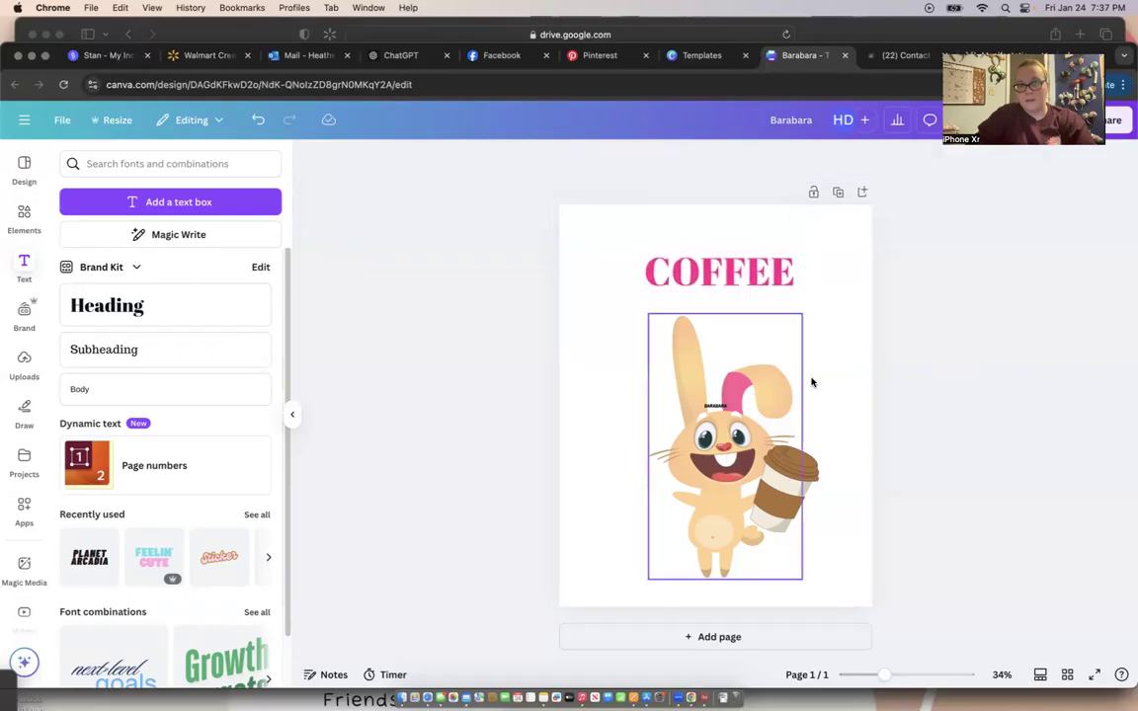
Step: Delete the small Barabara text box and move the COFFEE heading toward the page's upper-left corner
left_click(706, 405)
key("BackSpace")
left_click(680, 270)
left_click_drag(676, 267, 630, 256)
left_click(628, 256)
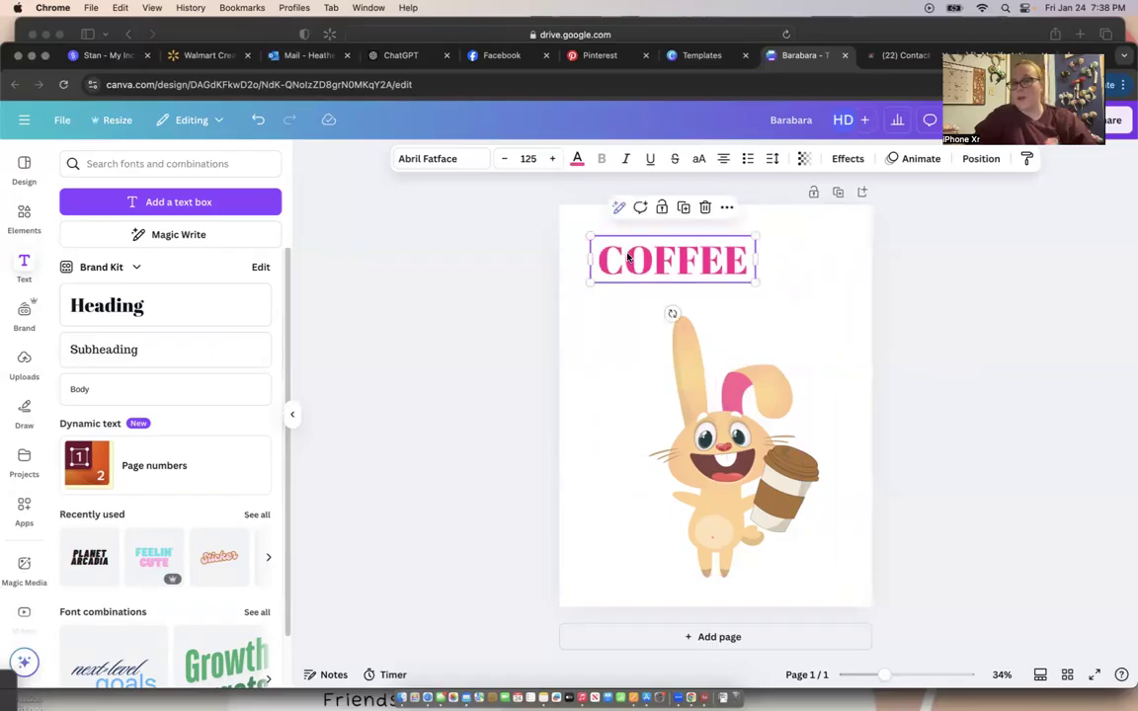
mouse_move(629, 257)
left_mouse_down()
mouse_move(628, 281)
mouse_move(627, 254)
left_mouse_up()
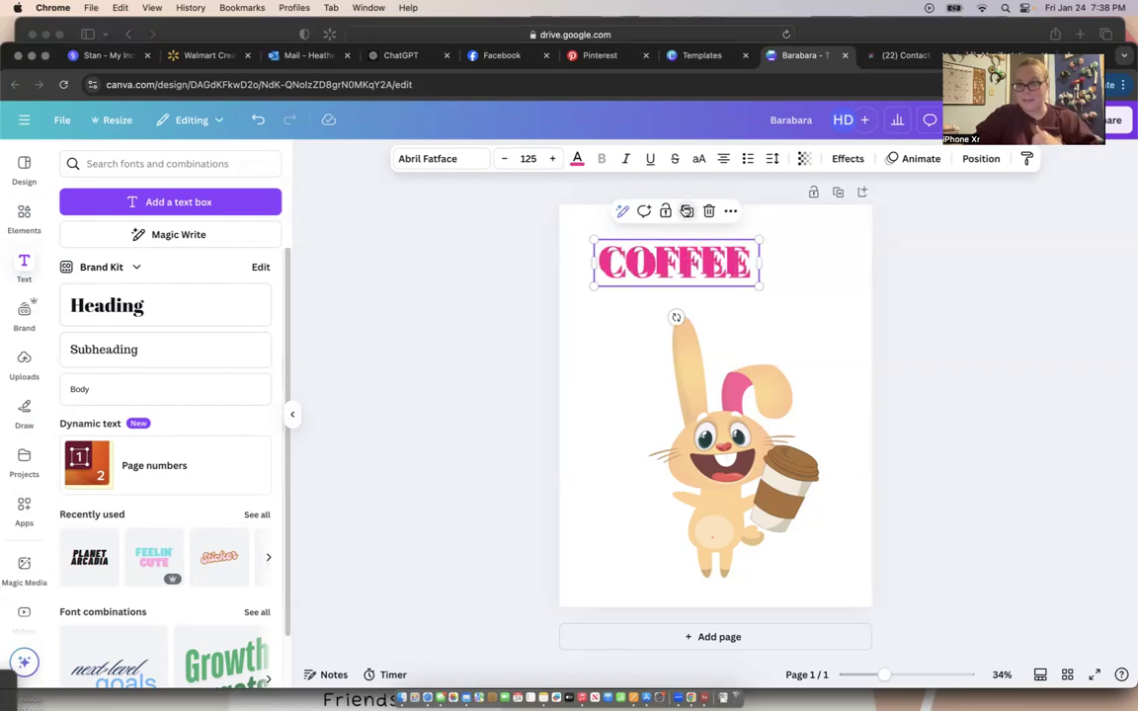
Step: Duplicate the COFFEE heading twice and stagger the copies diagonally down to the right above the bunny
left_click(684, 208)
left_click_drag(699, 302, 736, 325)
left_click(729, 237)
left_click(936, 374)
left_click(811, 340)
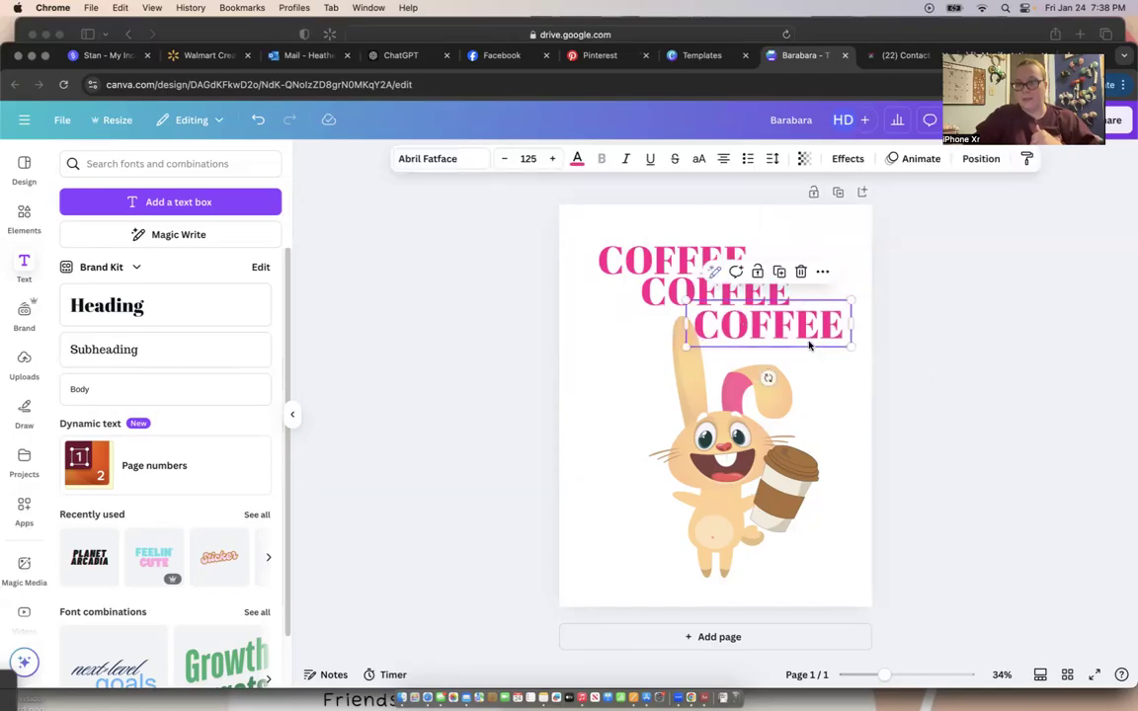
left_click(807, 364)
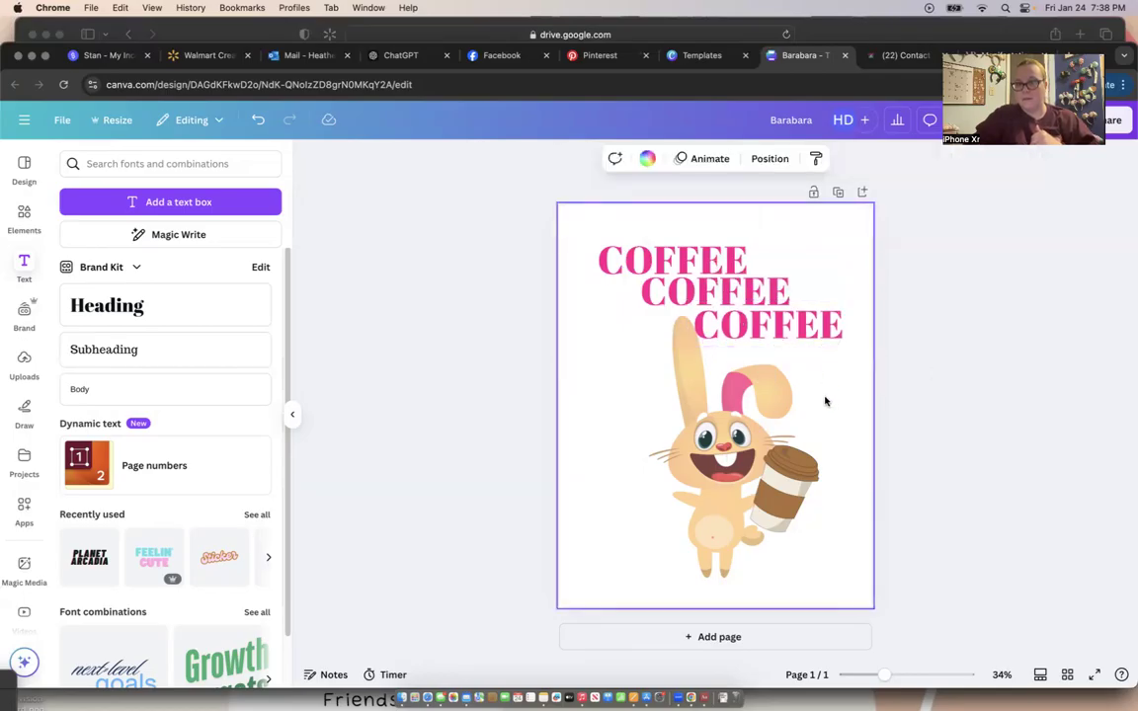
left_click_drag(738, 260, 732, 257)
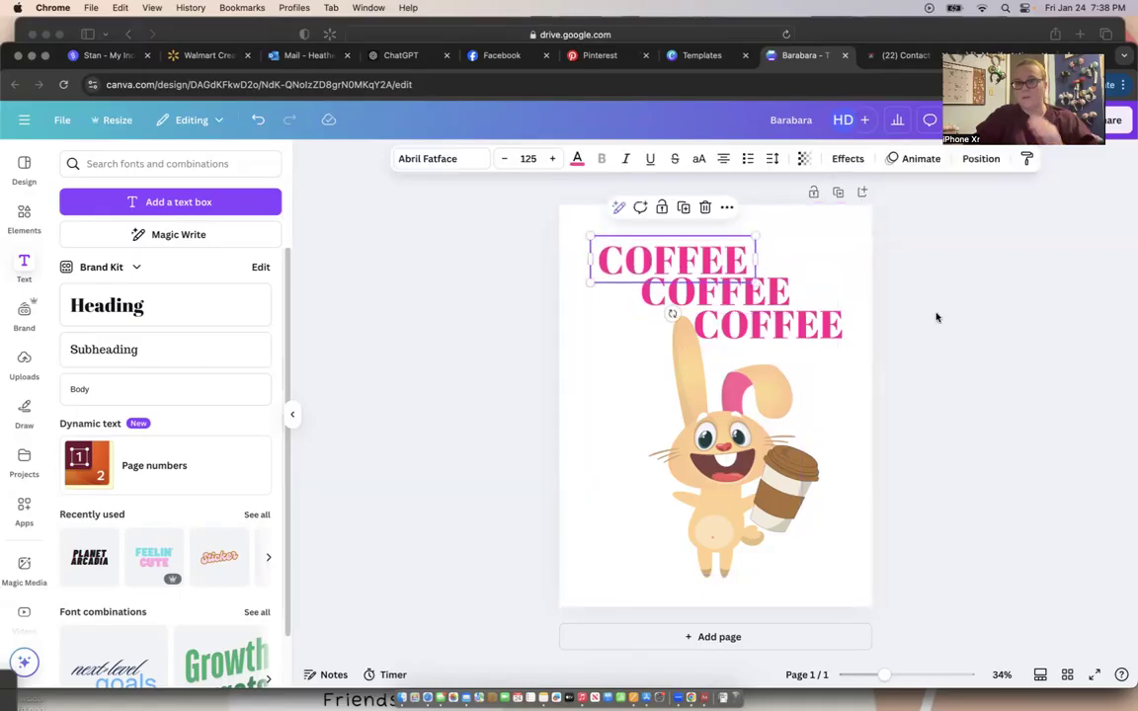
left_click(937, 316)
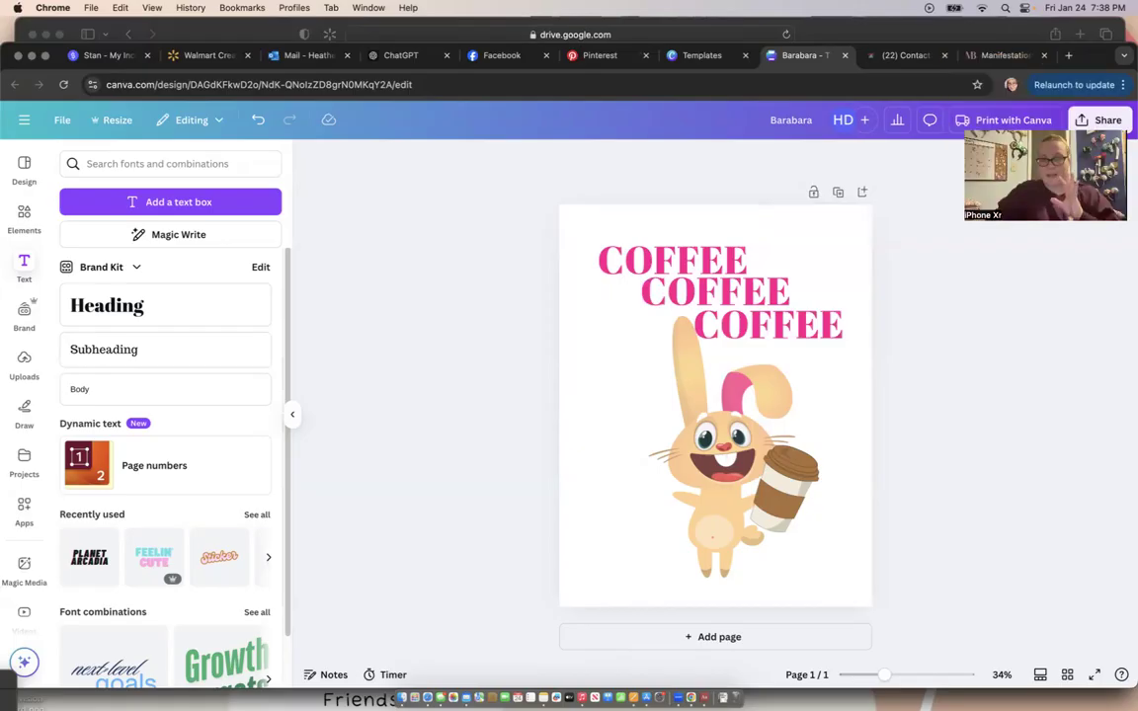
Step: Rename the design as COFFEE
left_click(813, 121)
key("BackSpace")
key("BackSpace")
key("BackSpace")
key("BackSpace")
key("BackSpace")
key("BackSpace")
key("BackSpace")
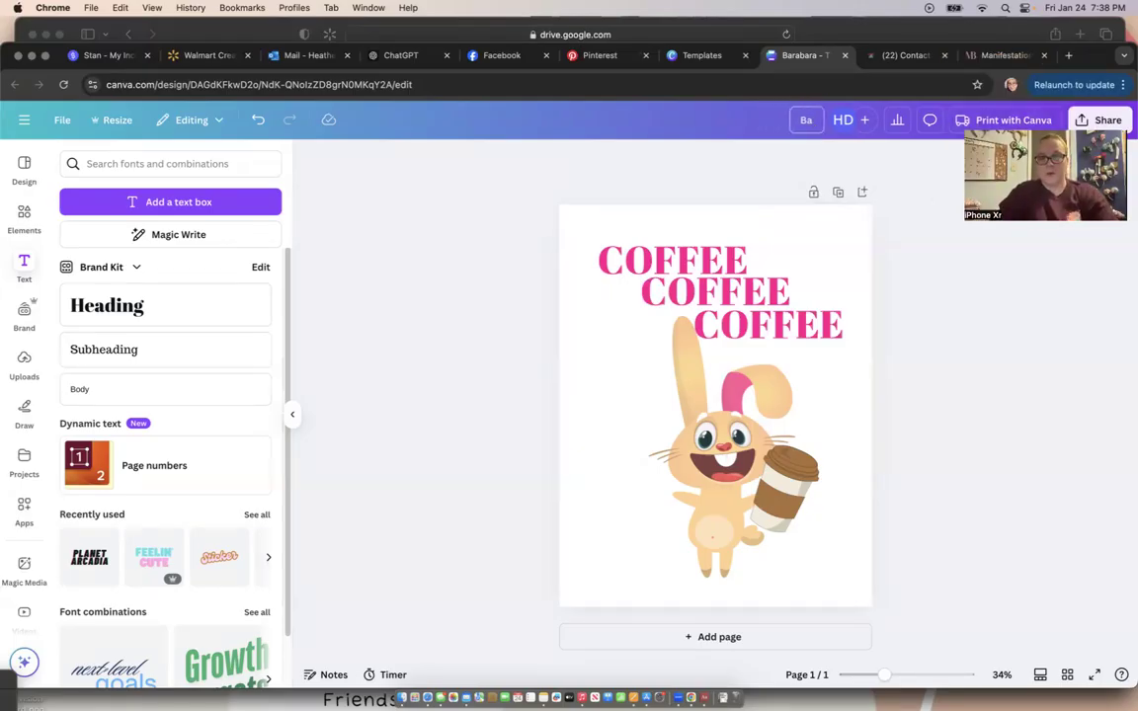
type("COFFEE")
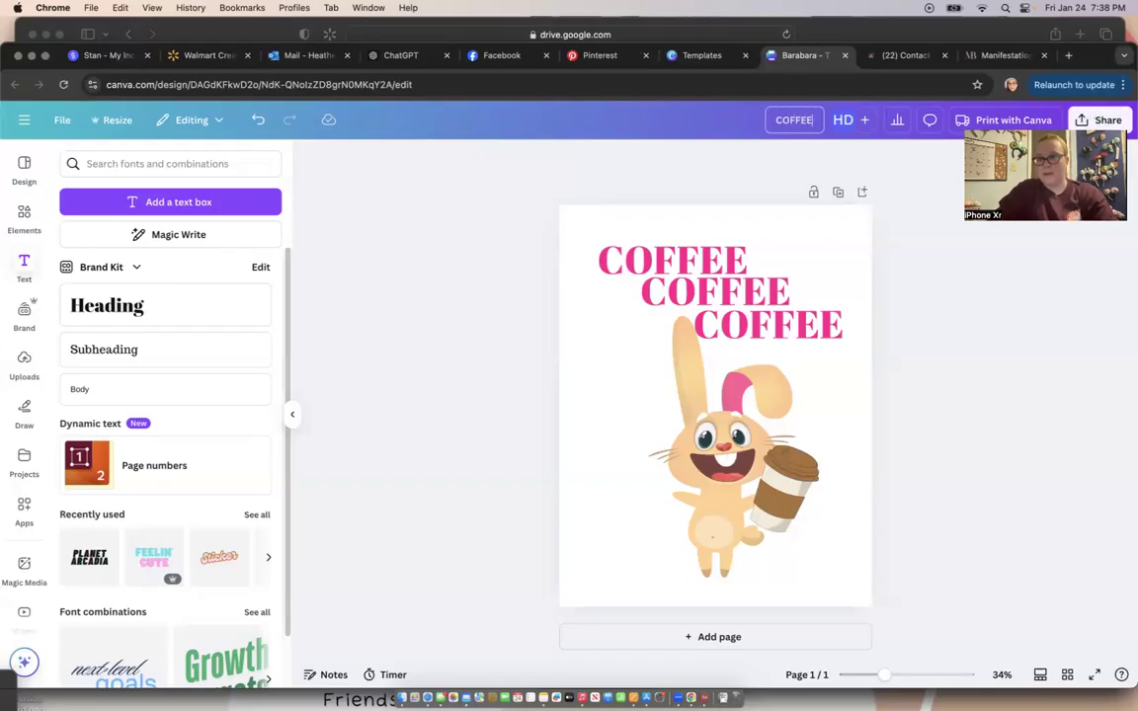
Step: Download the design as a PNG at size 1 with its regular background
left_click(1098, 119)
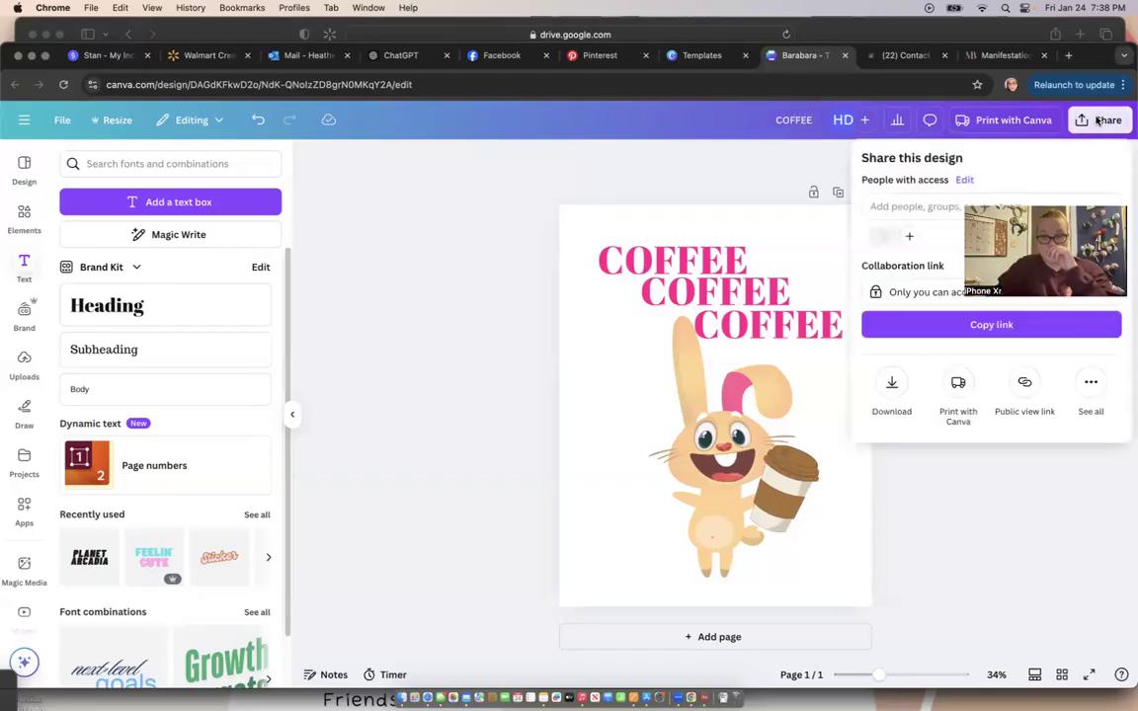
left_click(891, 382)
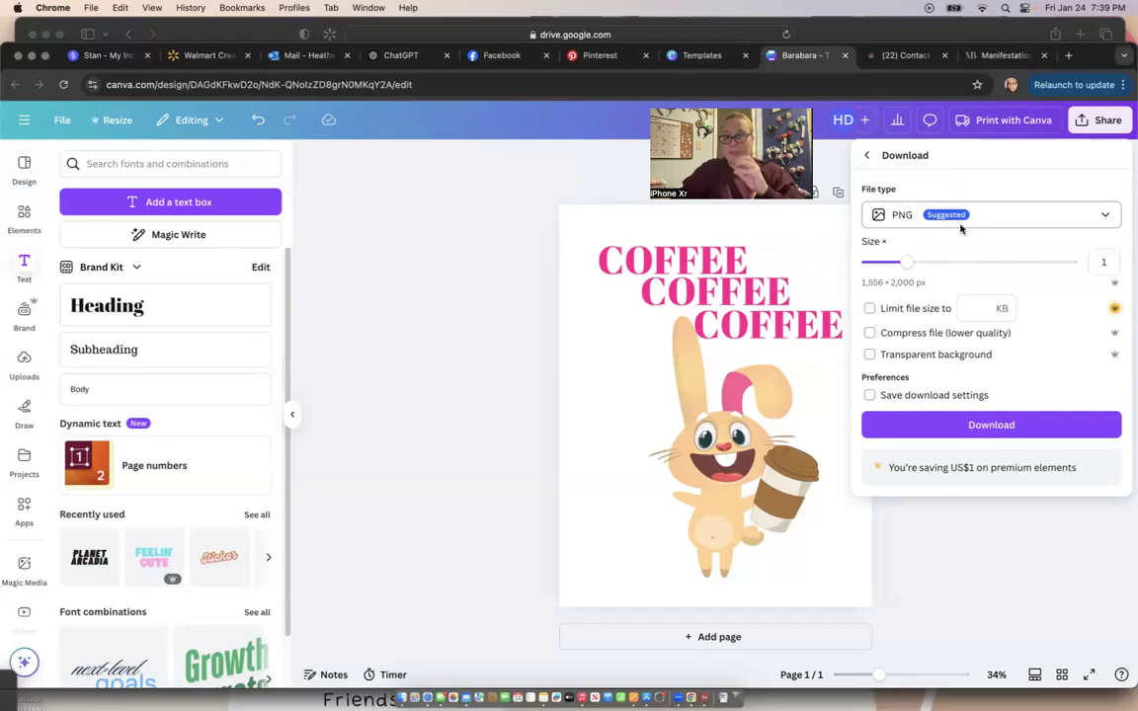
left_click(989, 431)
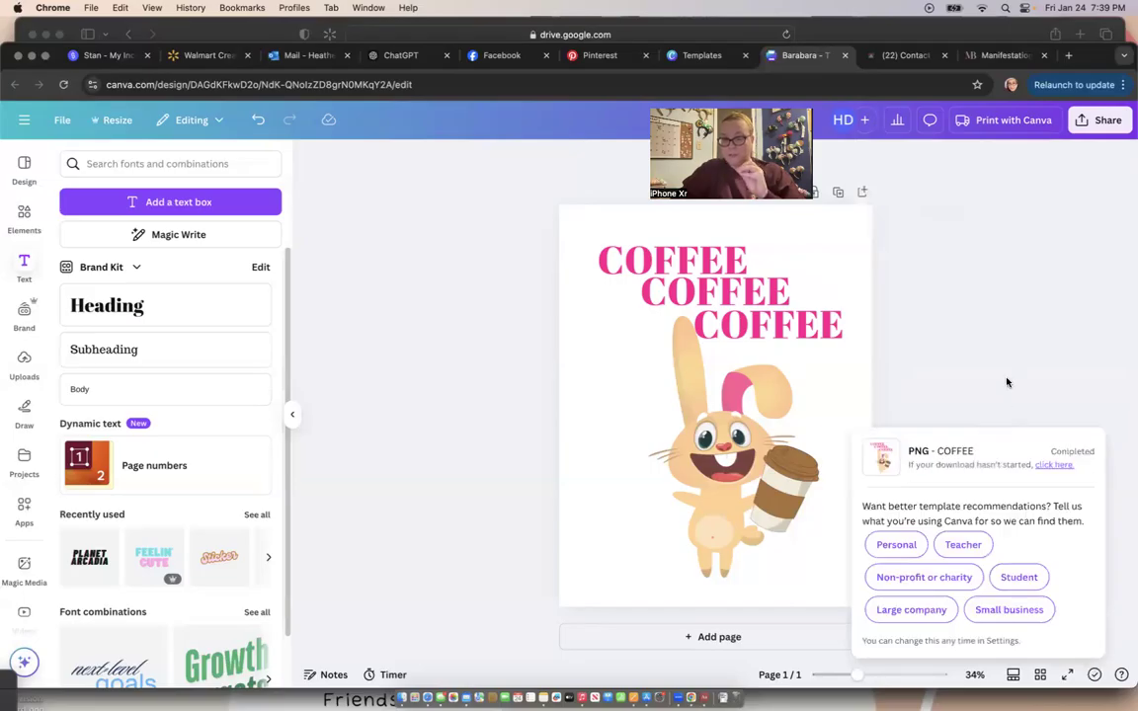
Step: Download the design again as a PNG with a transparent background
left_click(1085, 129)
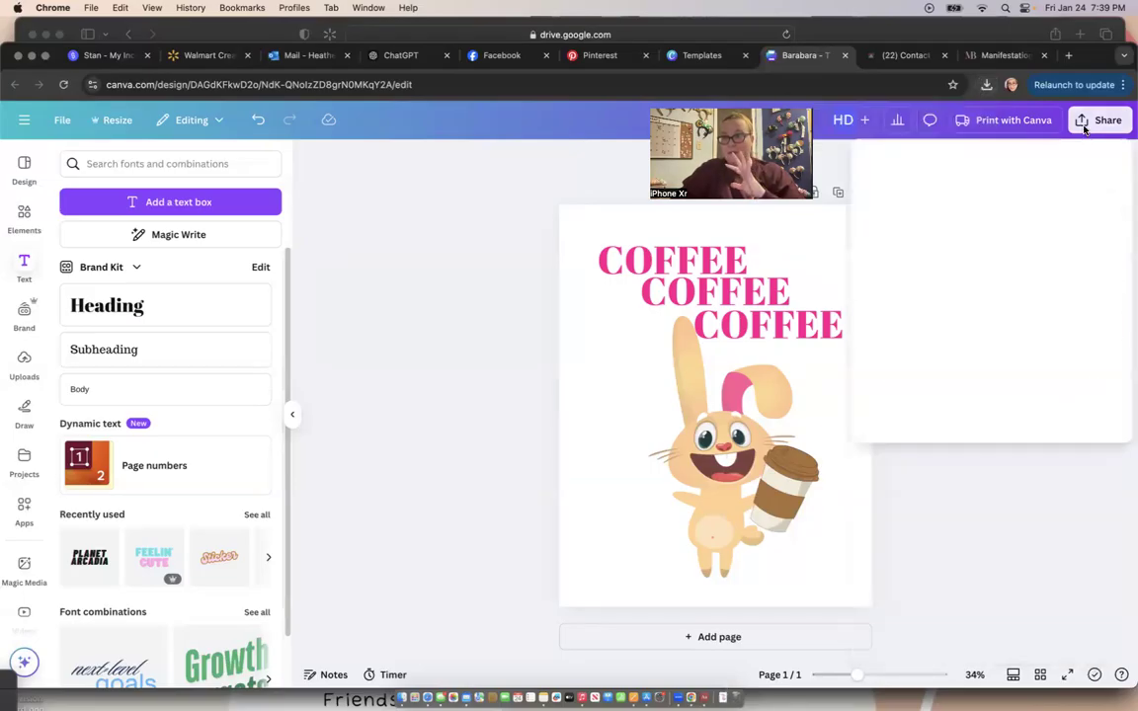
left_click(889, 383)
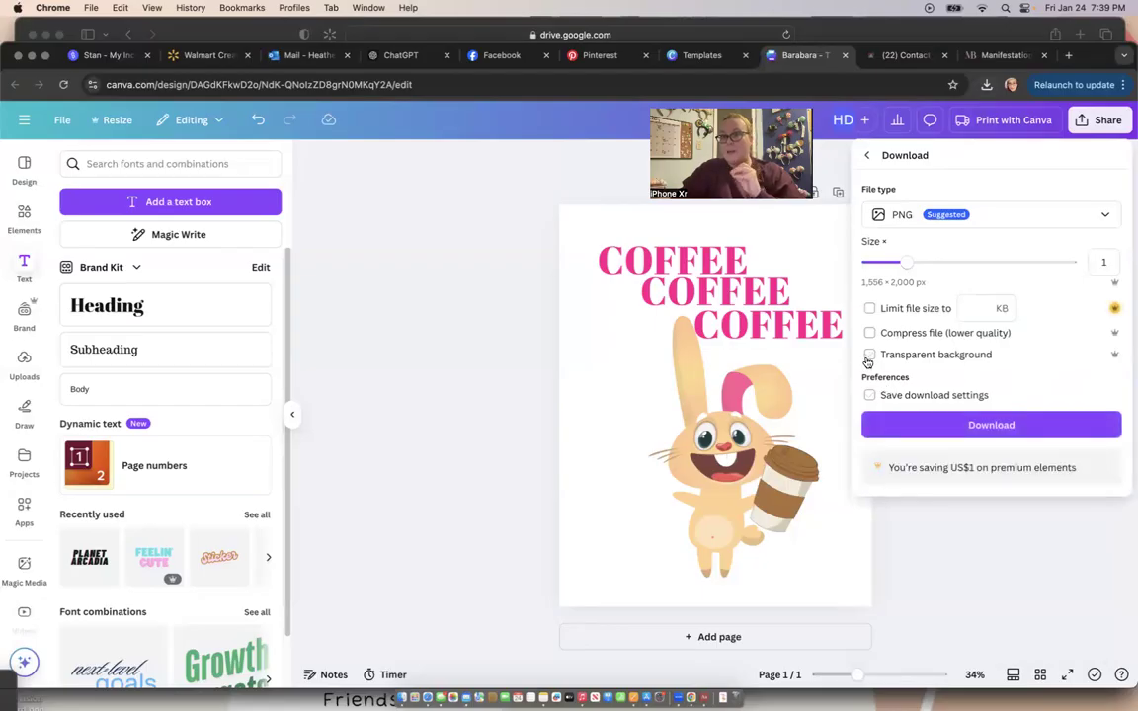
left_click(869, 356)
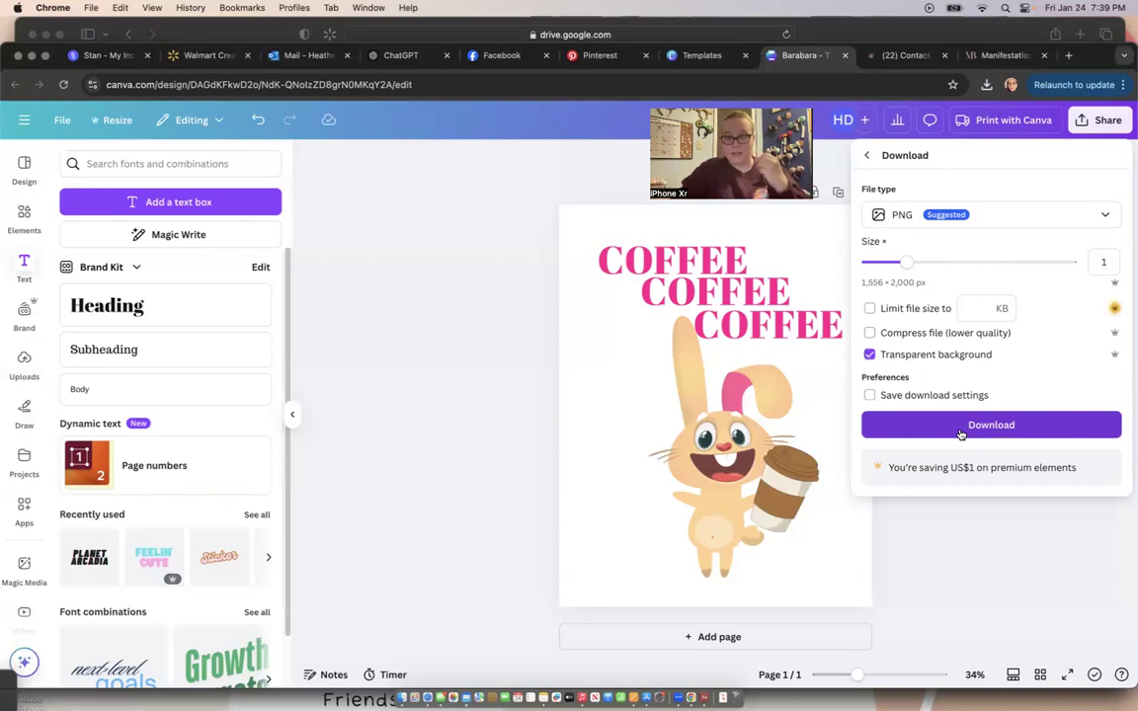
left_click(960, 432)
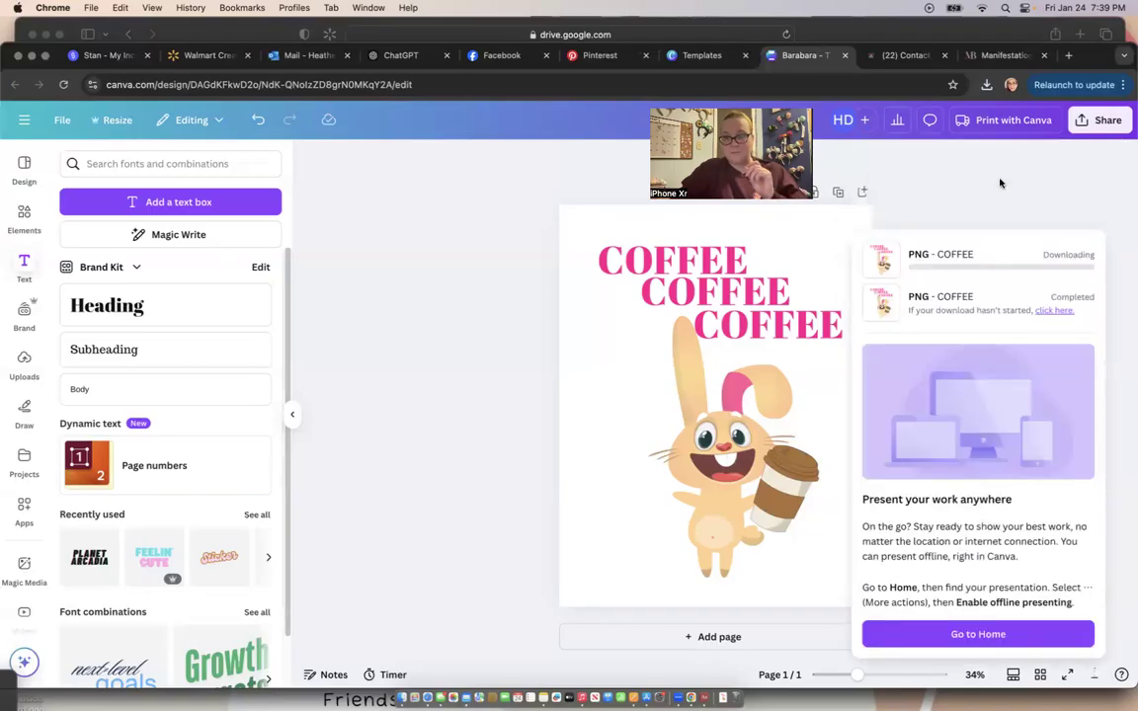
Step: Download the design as an SVG file and dismiss the download notice
left_click(1082, 123)
left_click(892, 384)
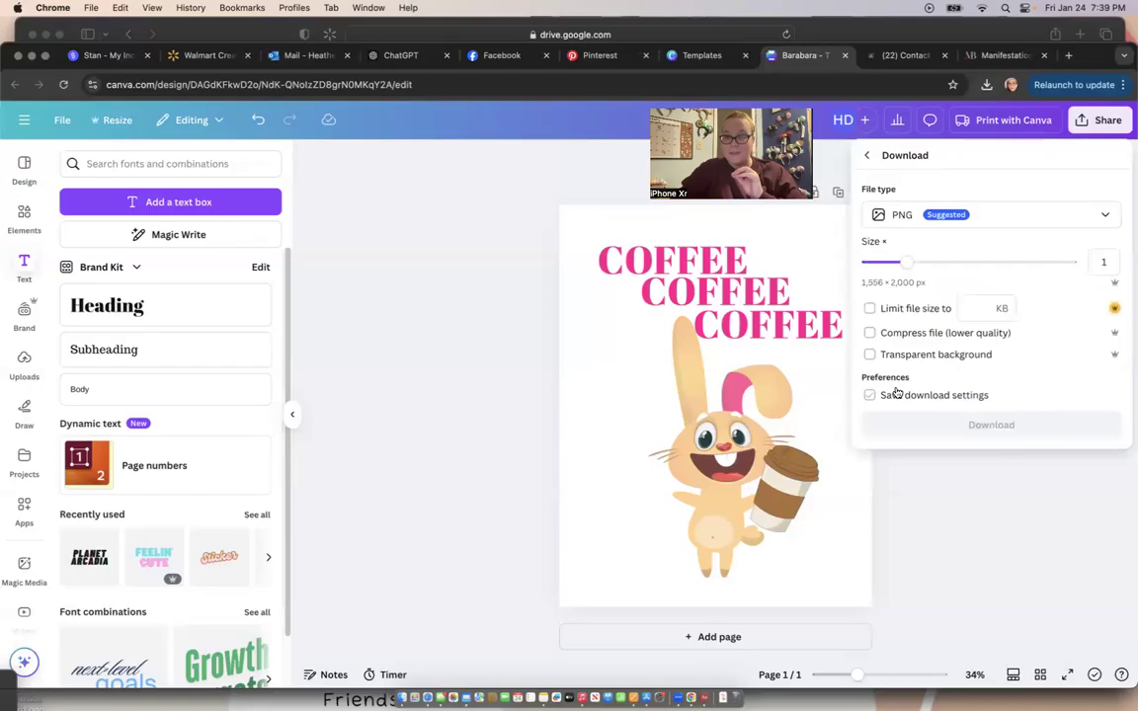
left_click(947, 216)
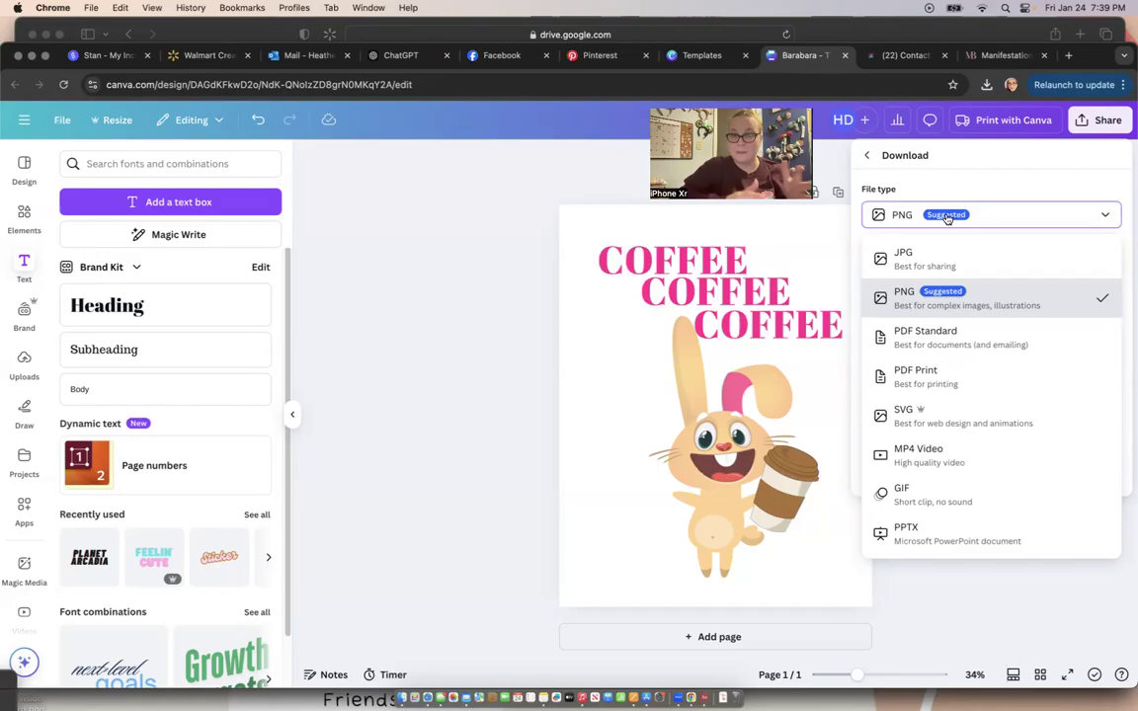
left_click(933, 425)
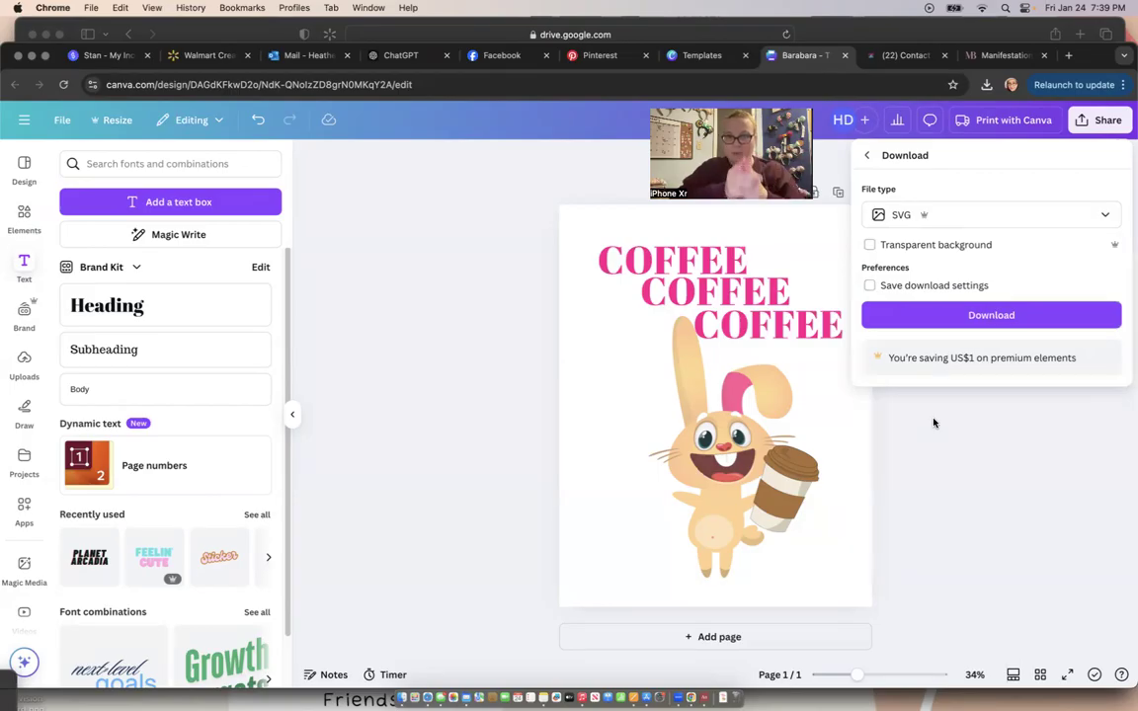
left_click(955, 314)
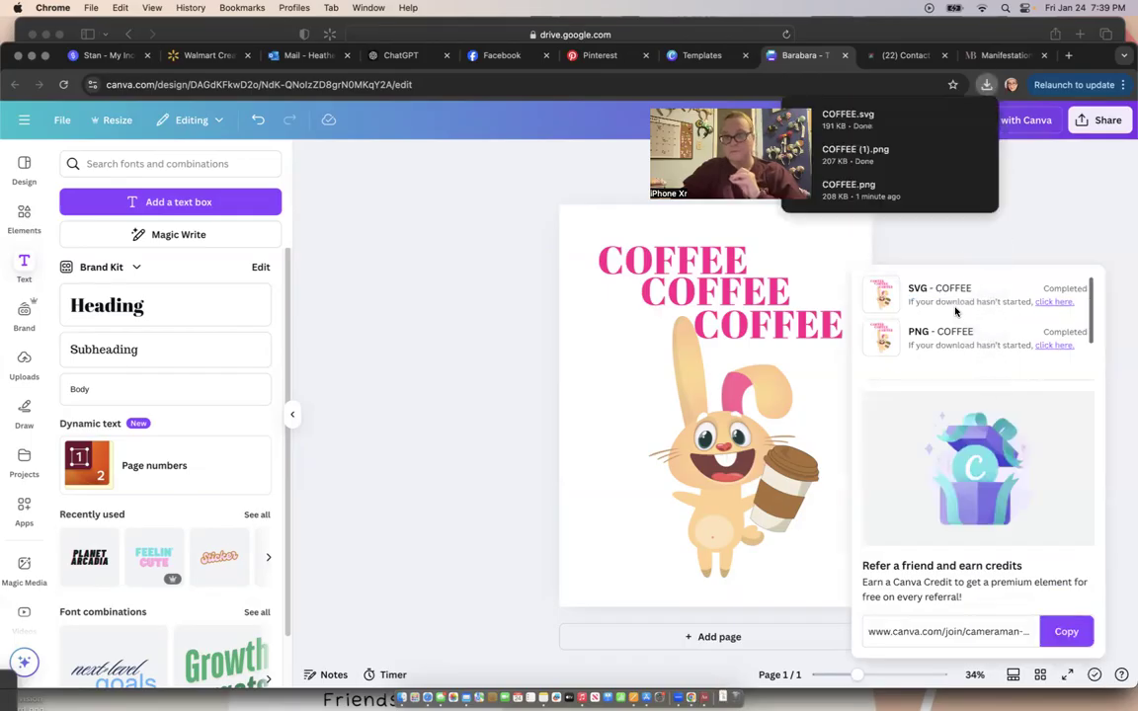
left_click(1011, 211)
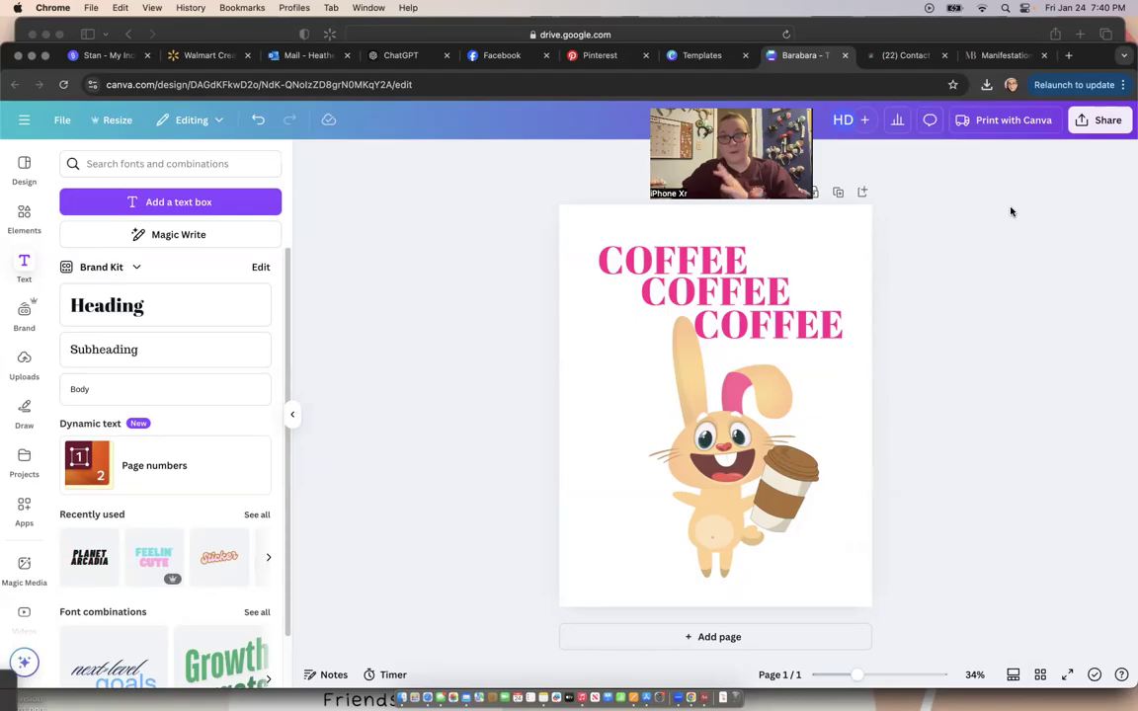
Step: Switch to Google Drive in Safari and open the white shirt mockup T0558-IMG-4877-6D-Mockup Loft-C1717-White.jpg
left_click(922, 31)
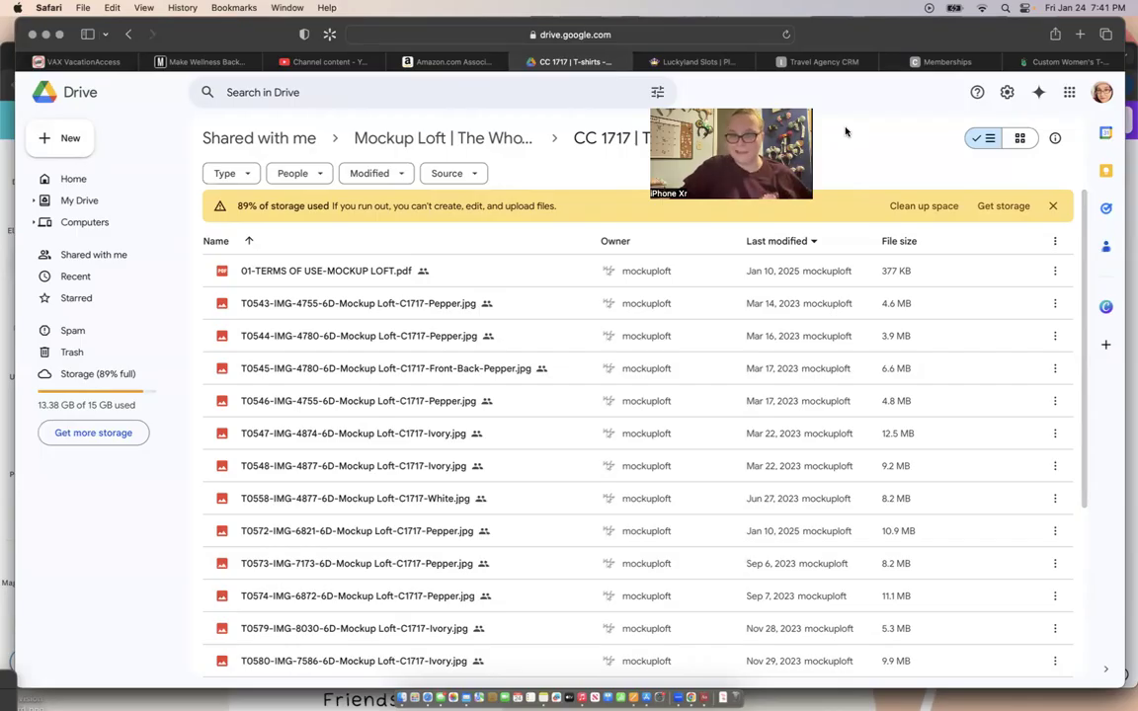
left_click(400, 478)
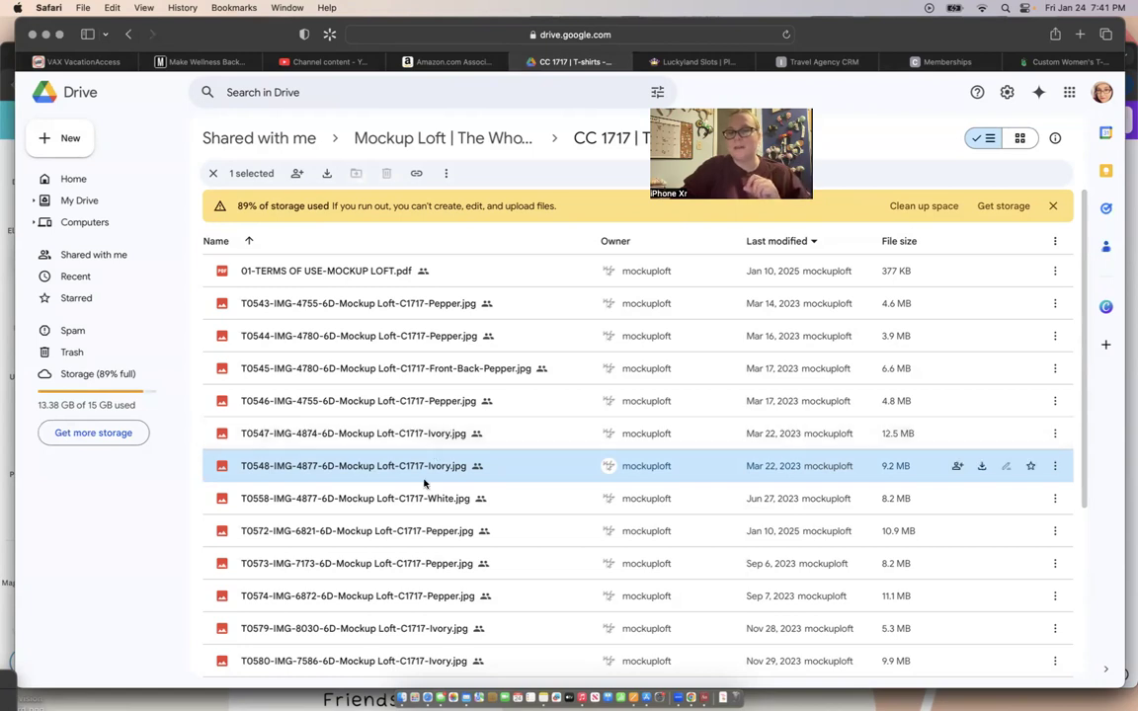
left_click(408, 501)
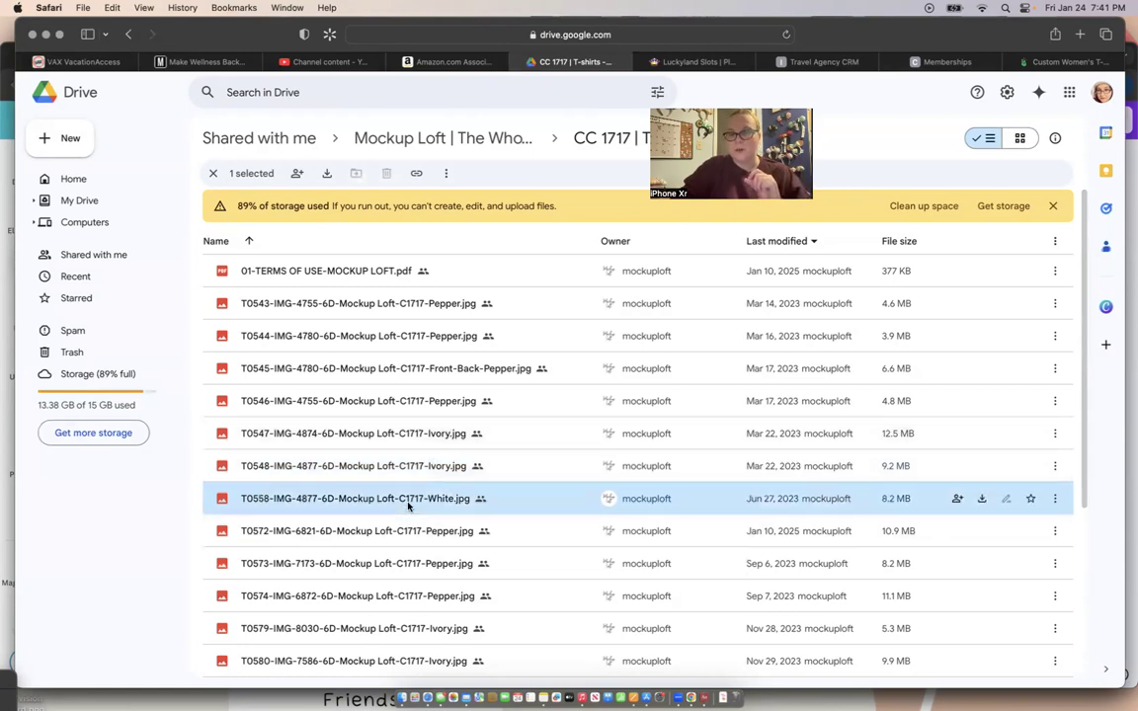
double_click(408, 502)
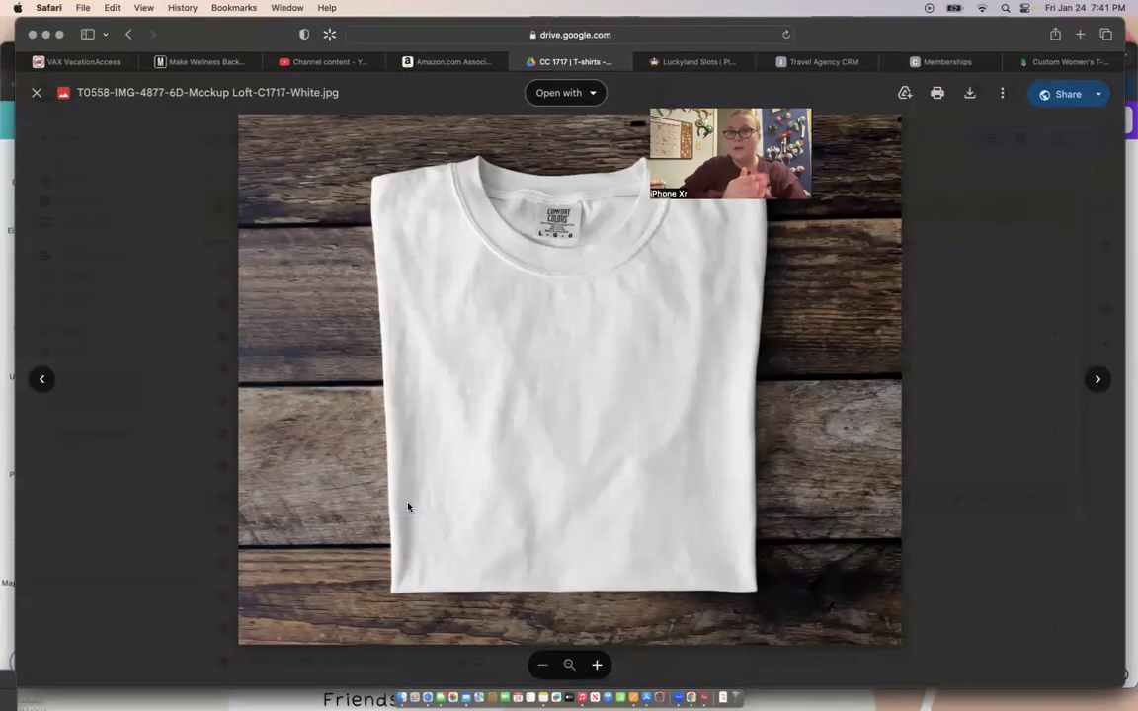
Step: Open the white shirt mockup in Canva from Google Drive, choosing the Google account and allowing the requested access
left_click(587, 98)
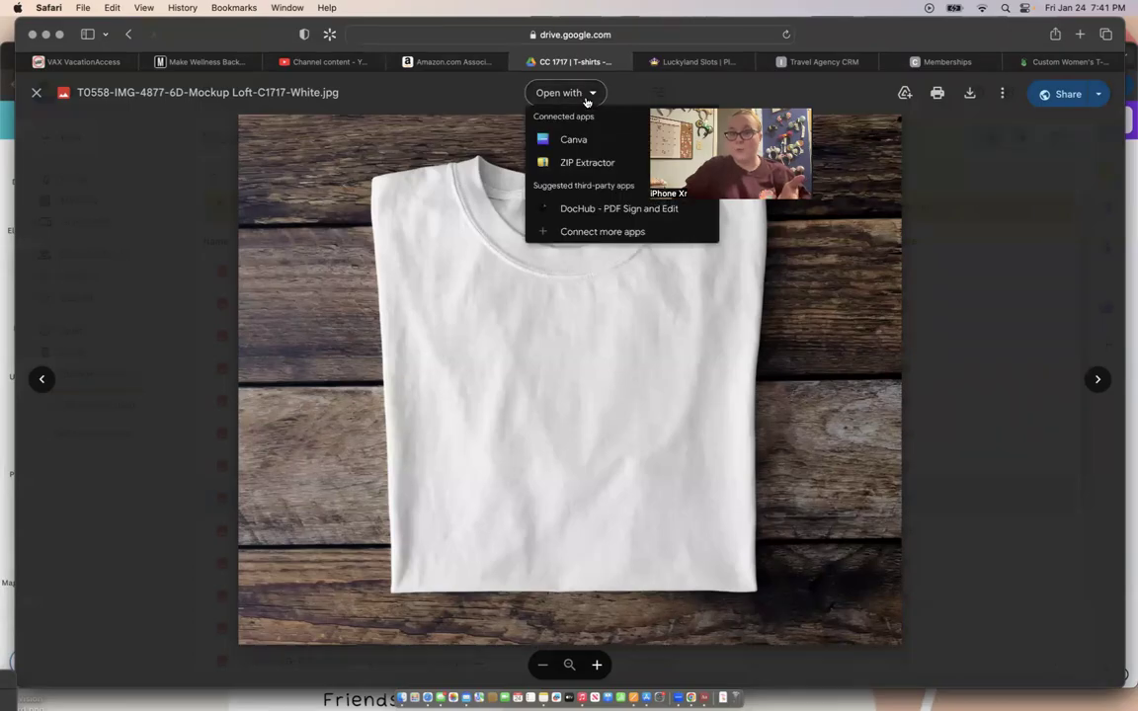
left_click(579, 140)
left_click(625, 63)
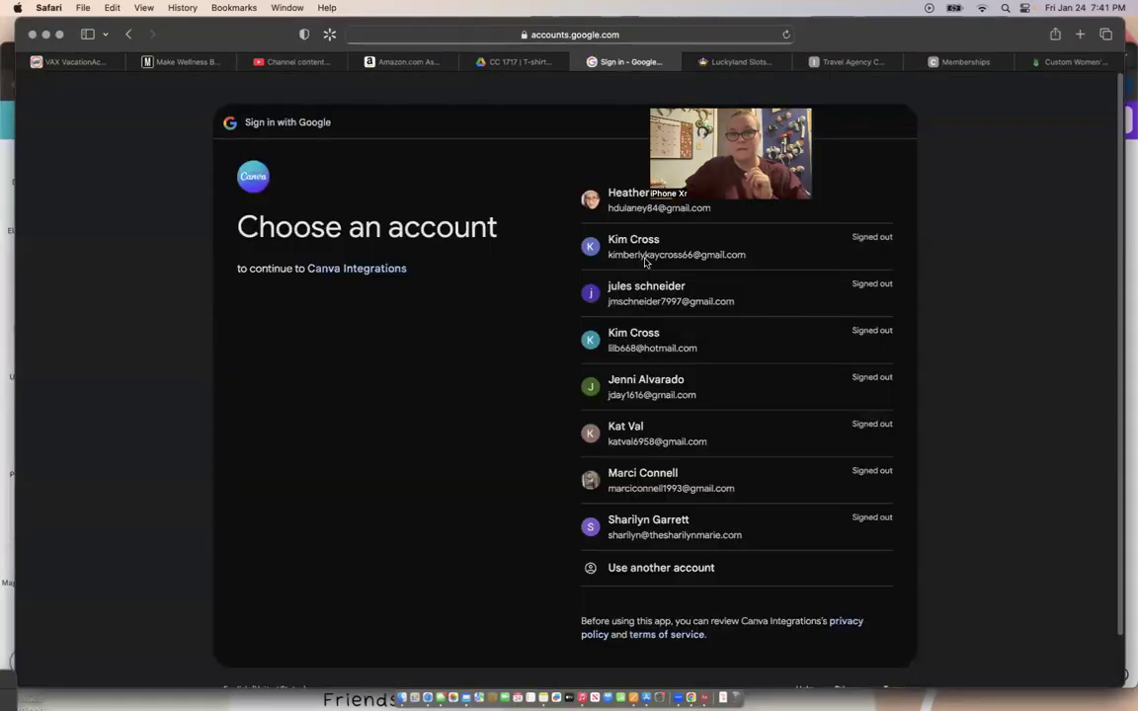
left_click(633, 208)
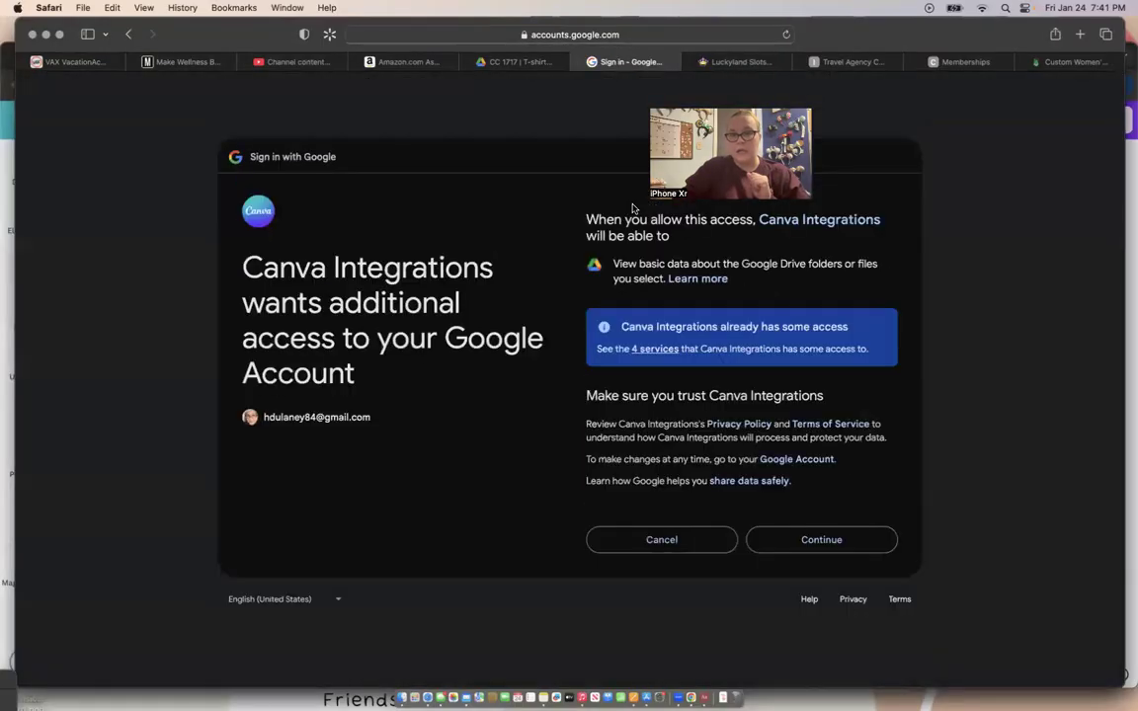
left_click(803, 540)
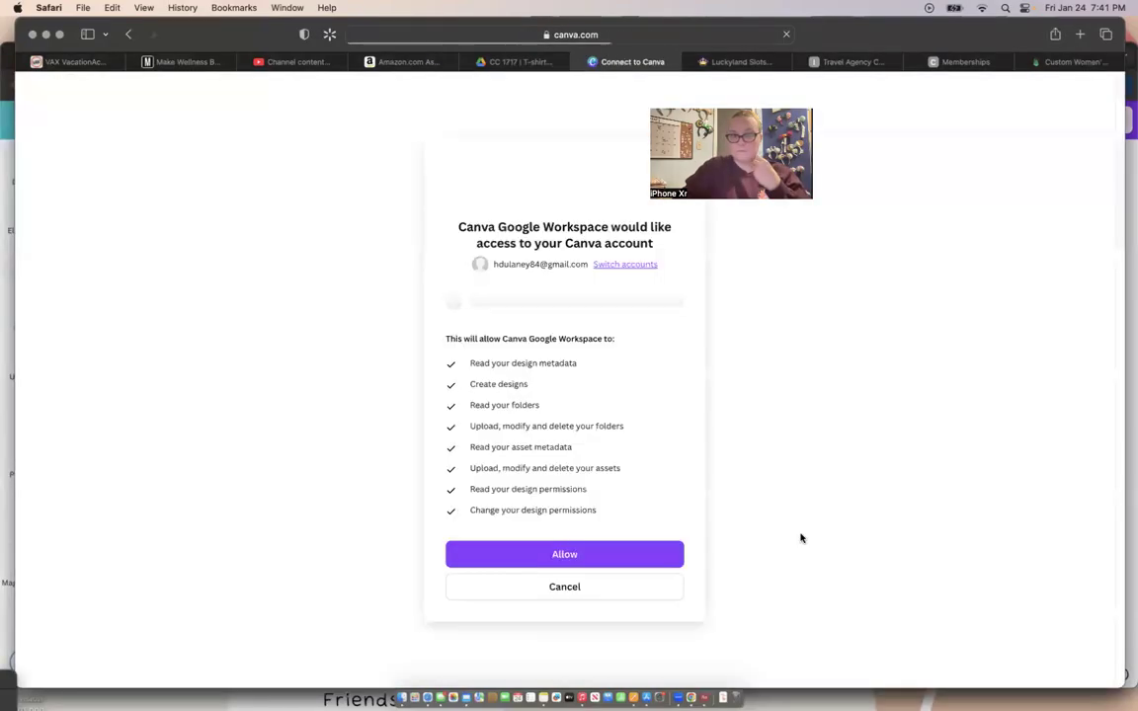
left_click(556, 570)
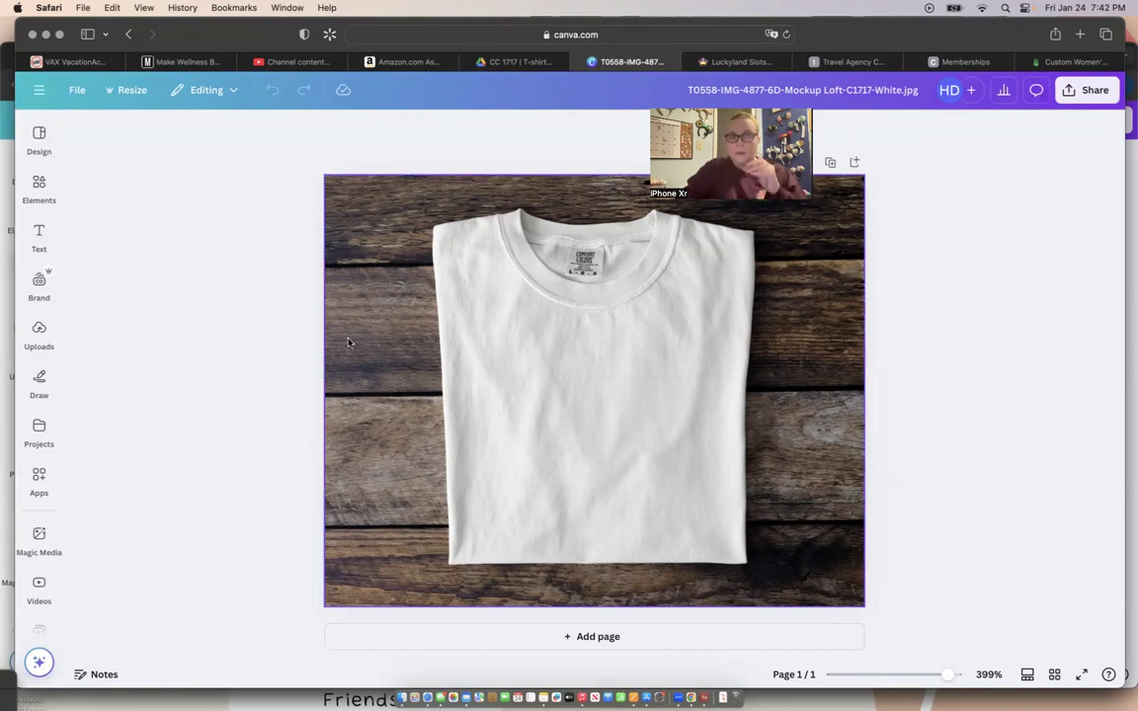
Step: Upload the transparent design file COFFEE (1).png from the Downloads folder
left_click(39, 334)
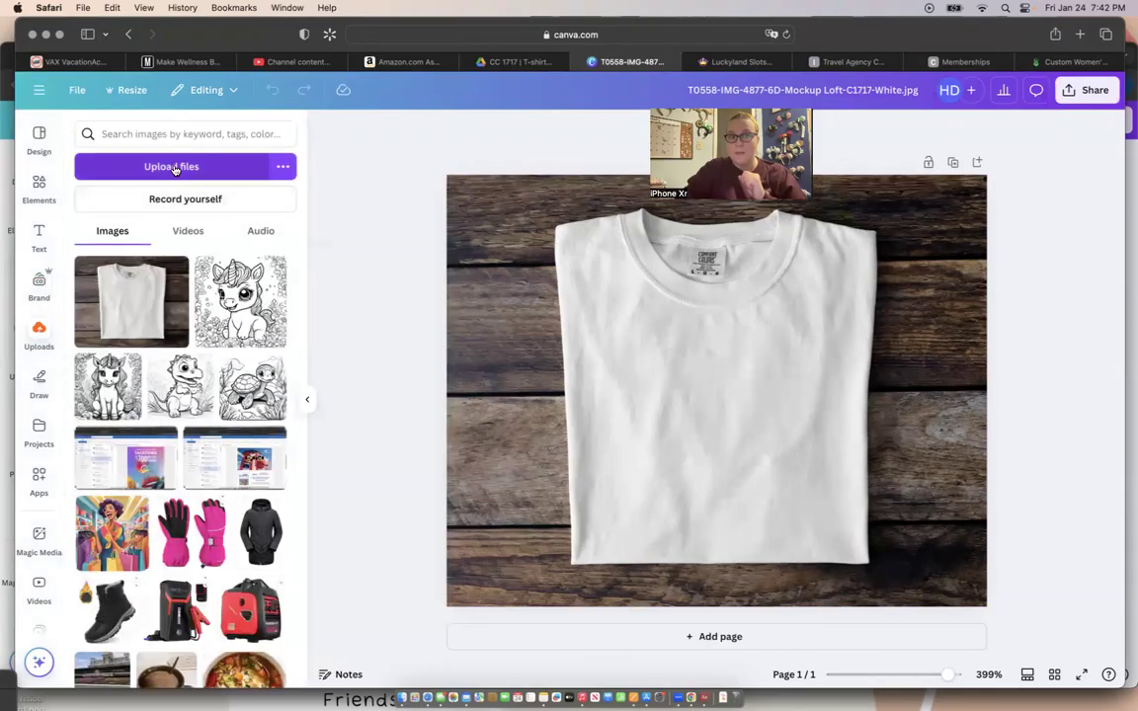
left_click(173, 168)
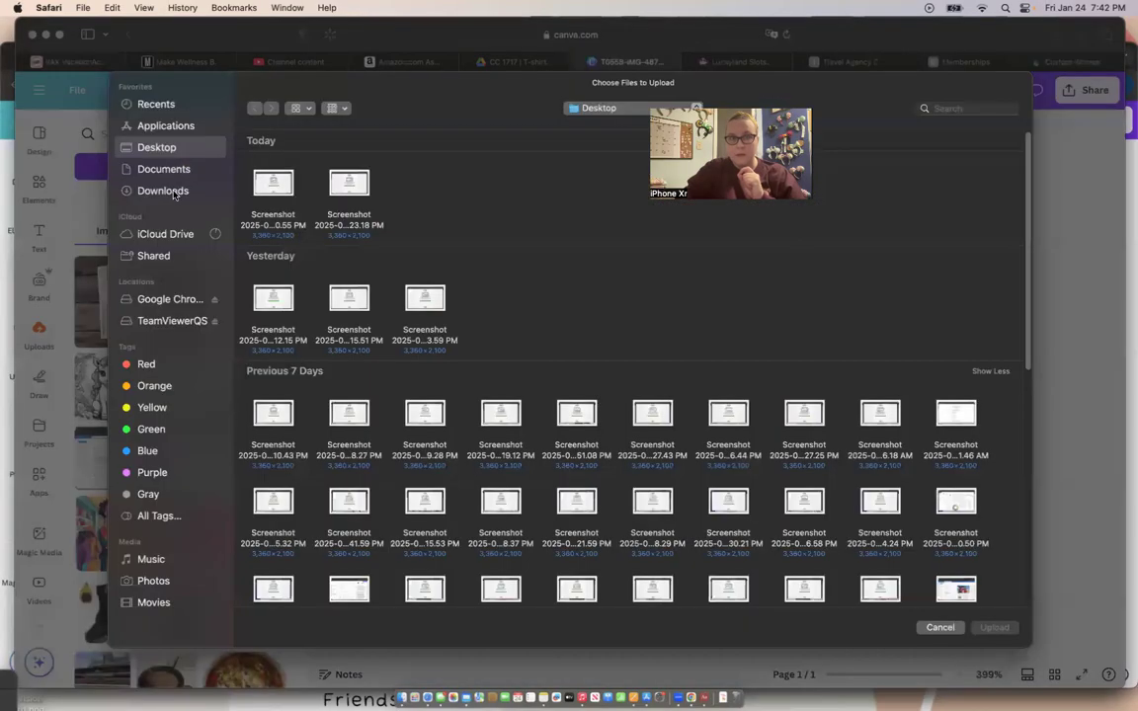
left_click(168, 192)
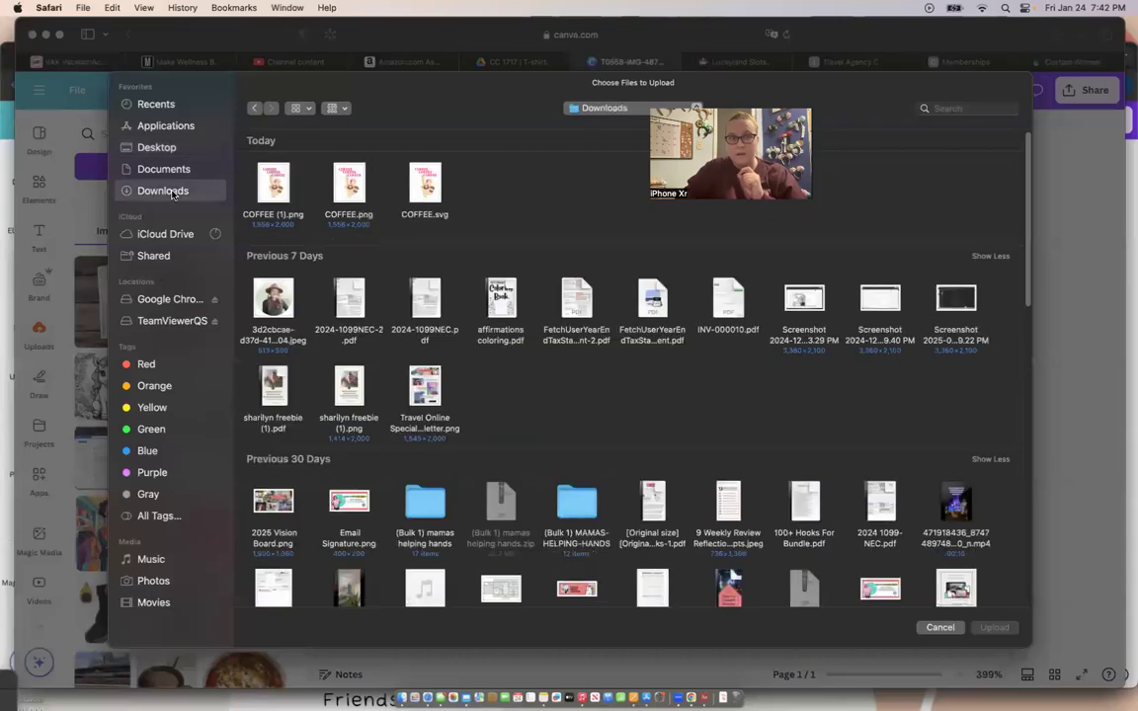
left_click(272, 196)
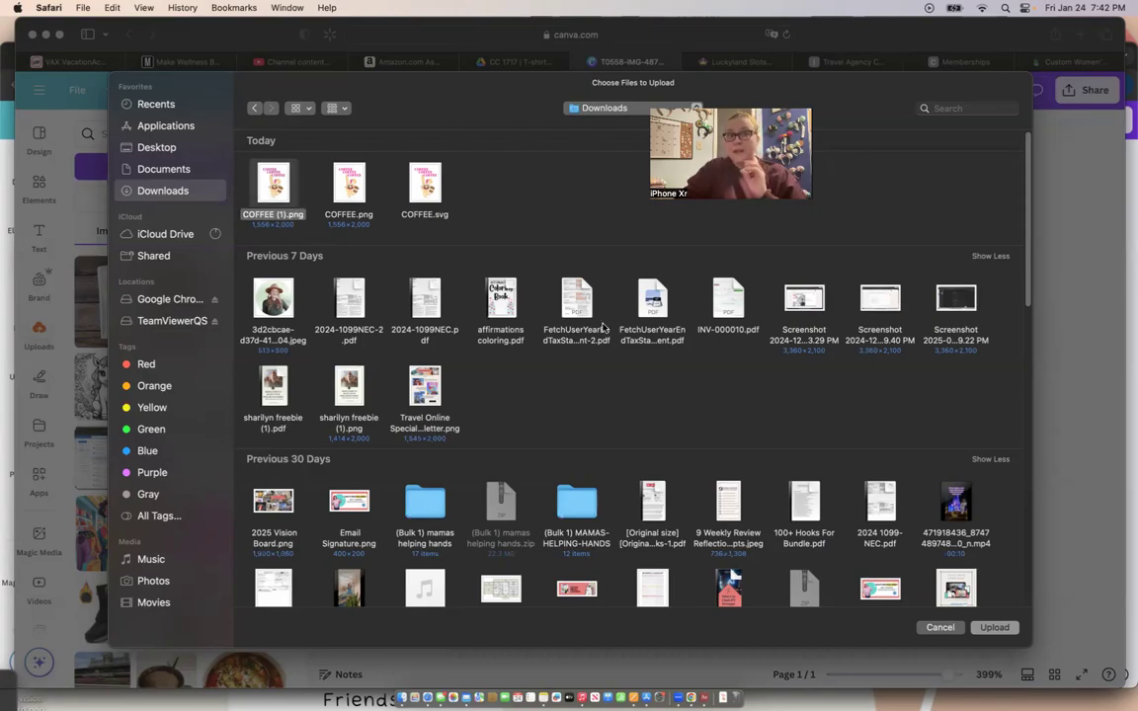
left_click(996, 628)
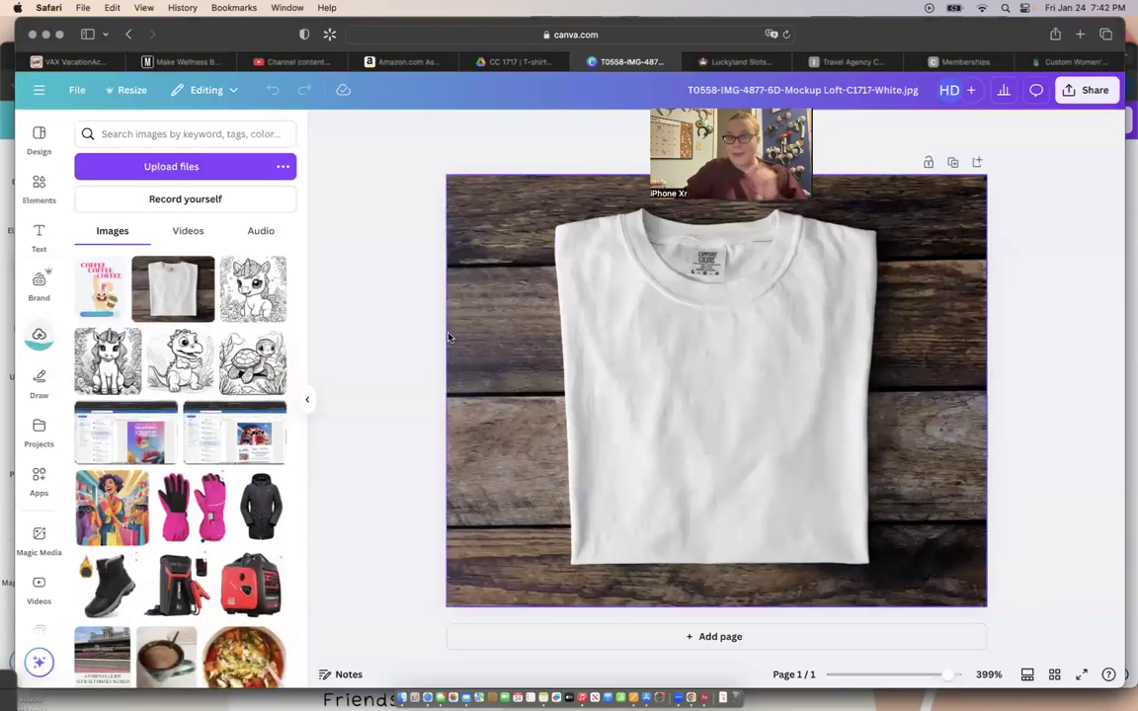
Step: Add the uploaded coffee bunny design to the white shirt mockup and shrink it to fit the shirt front below the collar
mouse_move(94, 292)
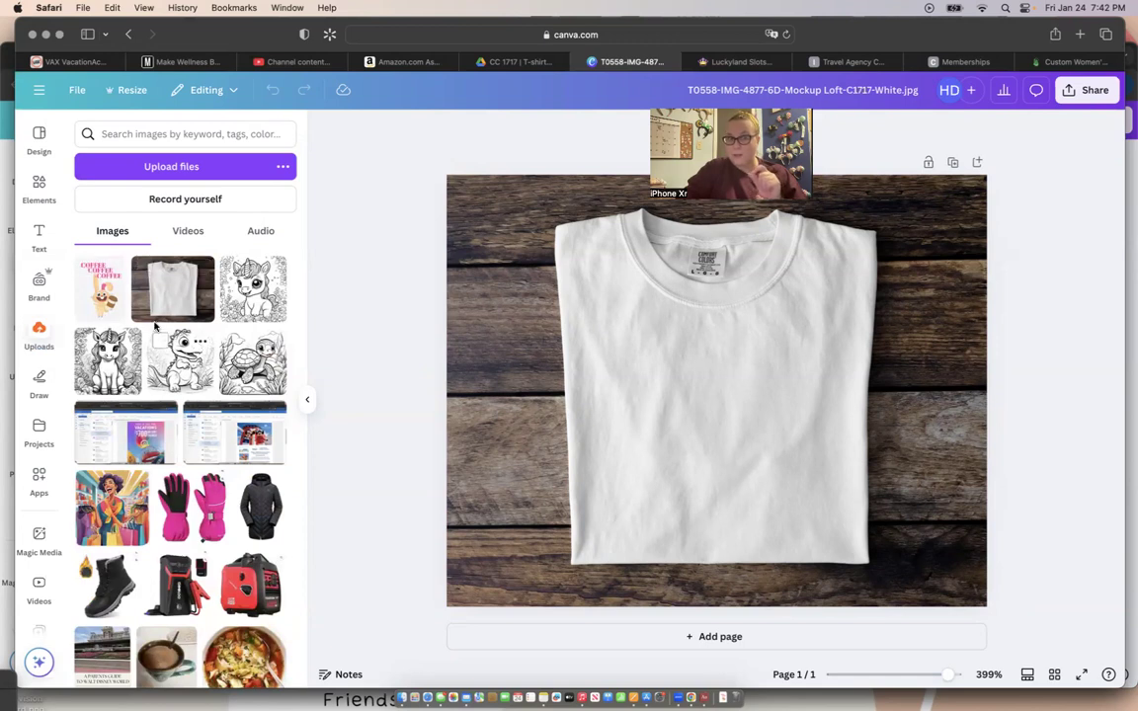
left_click(108, 307)
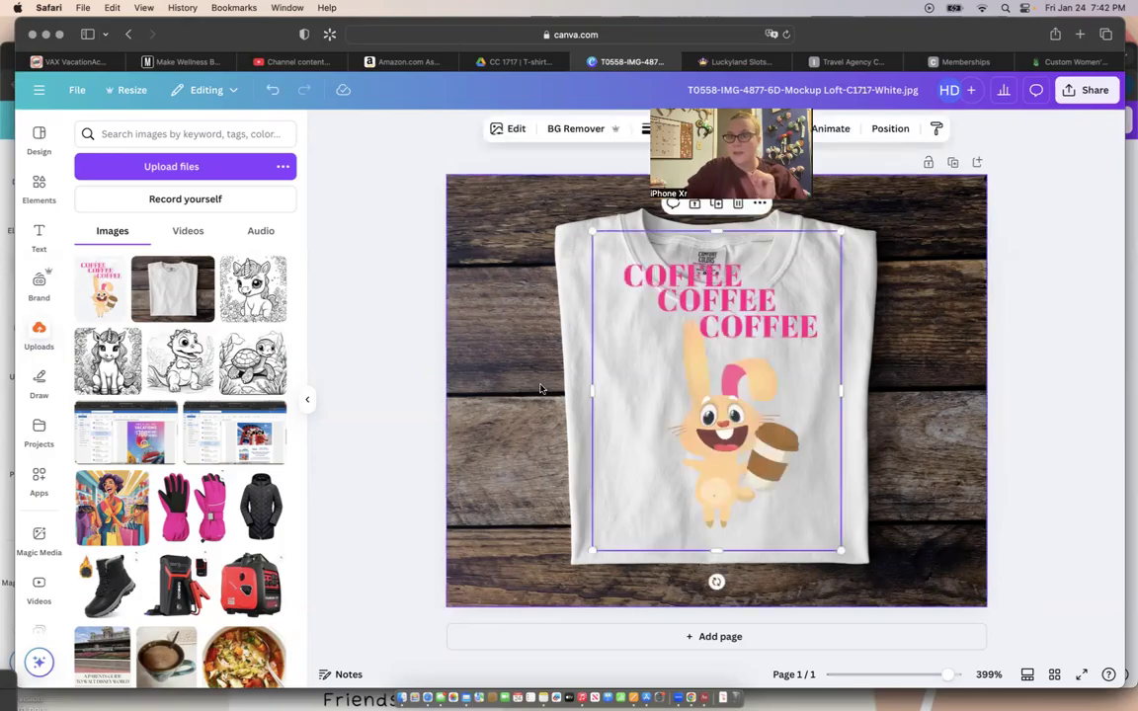
left_click_drag(592, 237, 624, 345)
left_click_drag(748, 407, 718, 405)
left_click(879, 427)
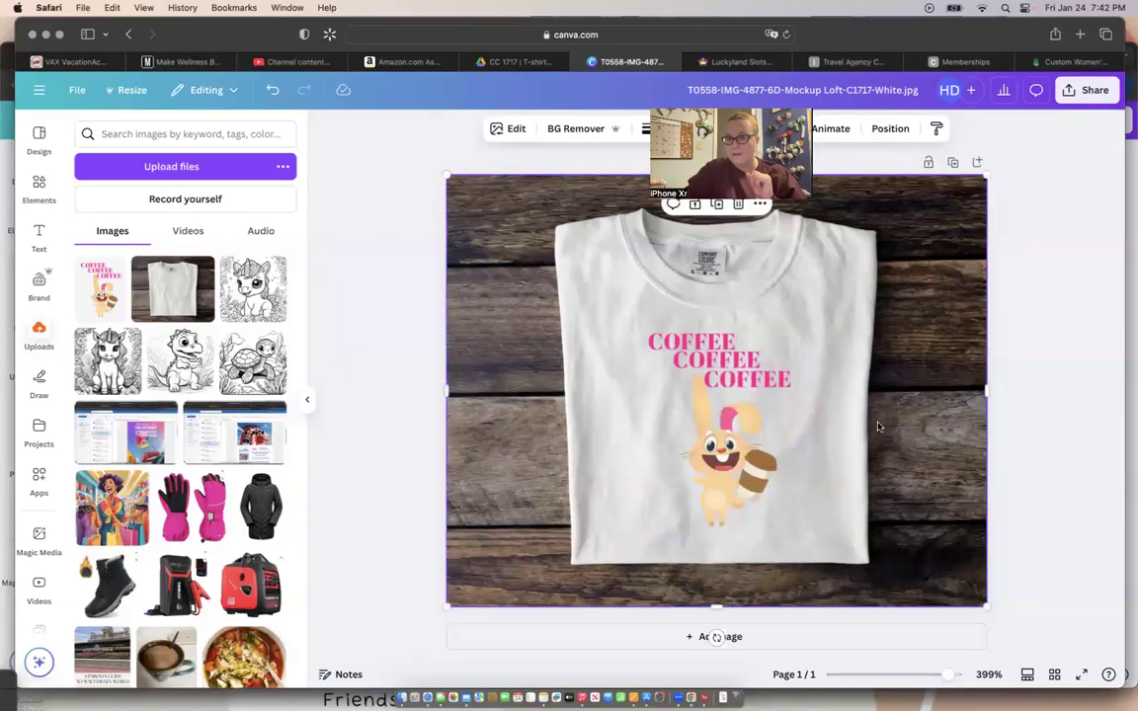
Step: Fine-tune the coffee bunny design's position so it sits centred on the white shirt, slightly lower below the collar
left_click(787, 394)
left_click_drag(718, 407, 723, 406)
left_click(880, 438)
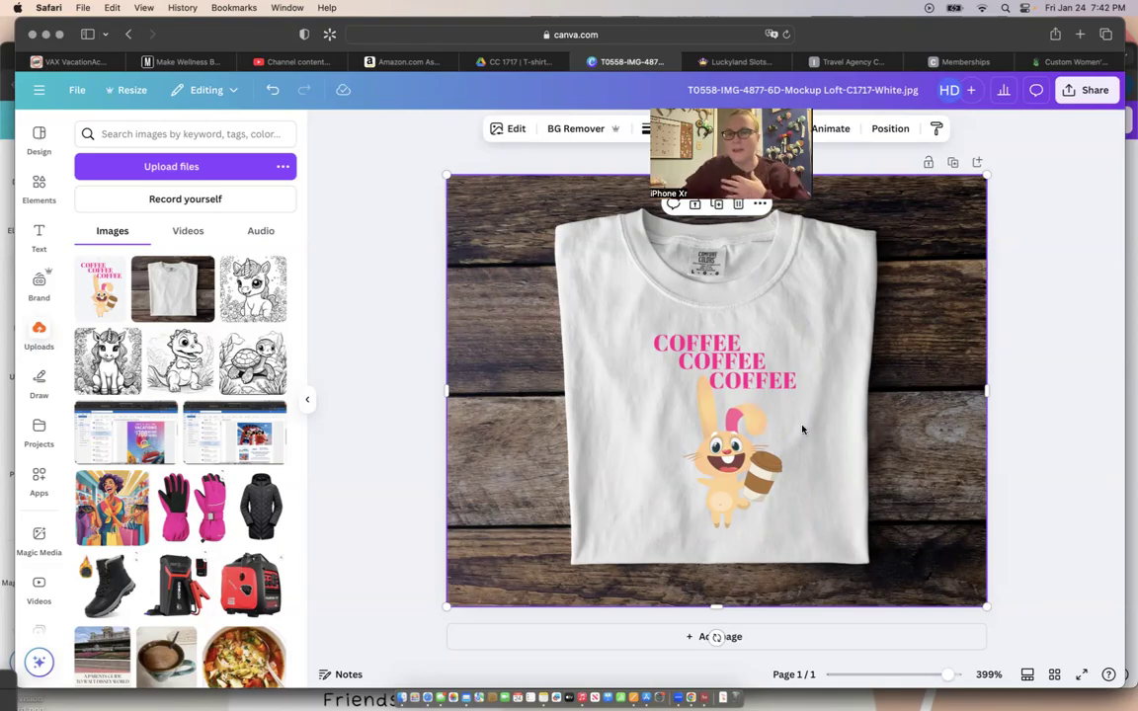
left_click(767, 420)
left_click_drag(767, 420, 765, 426)
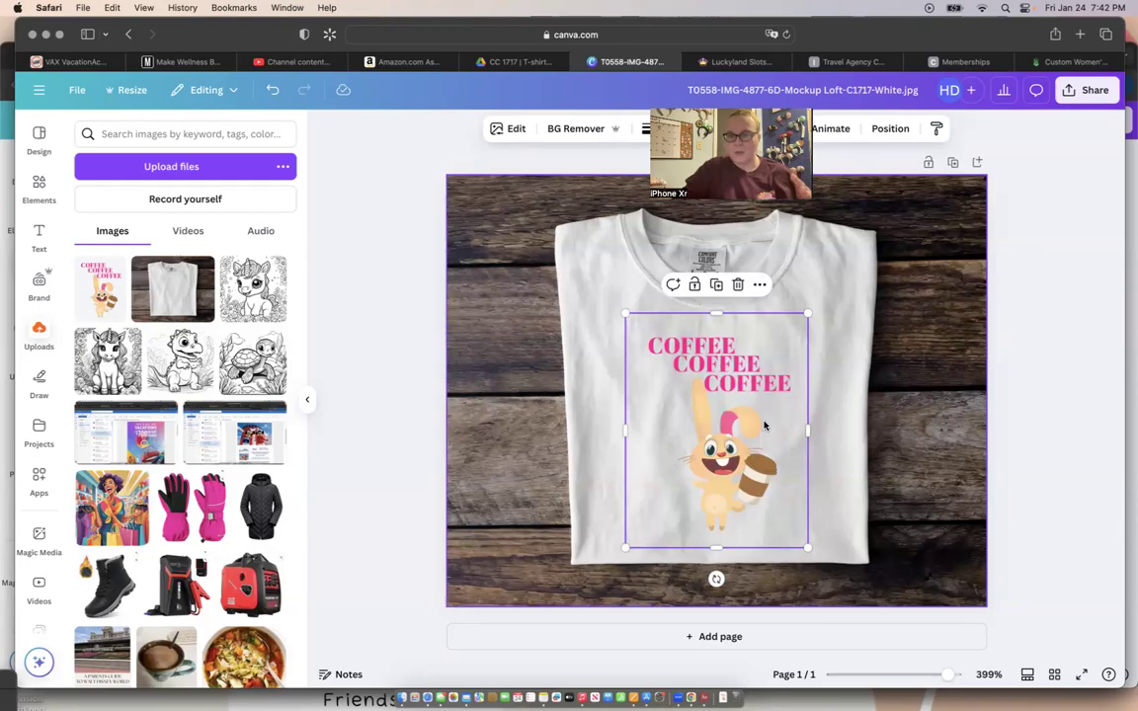
left_click(915, 425)
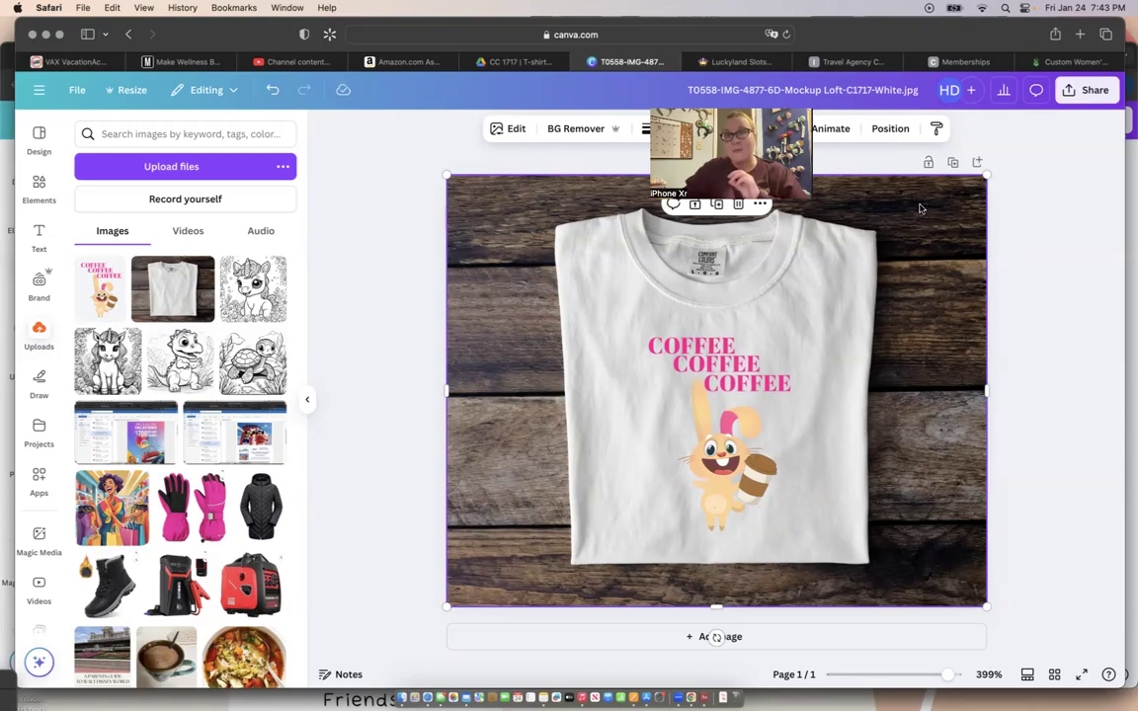
Step: Rename the white shirt design MOCKUP1
left_click(923, 91)
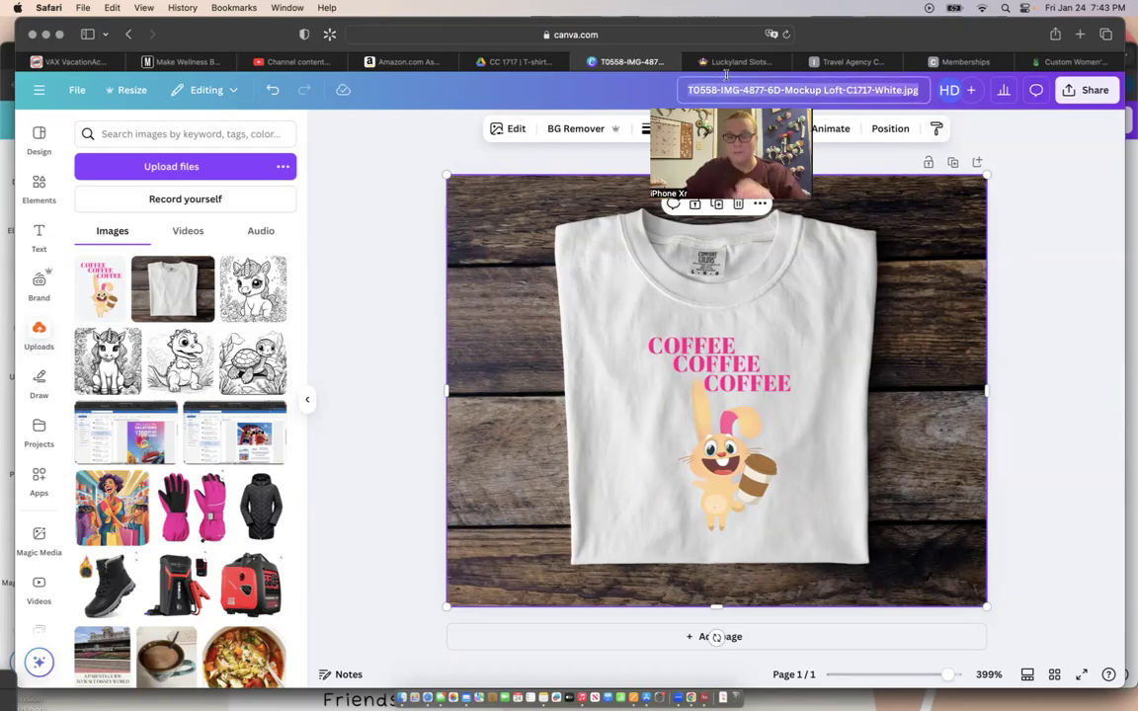
type("MOK")
key("BackSpace")
type("CKUP1")
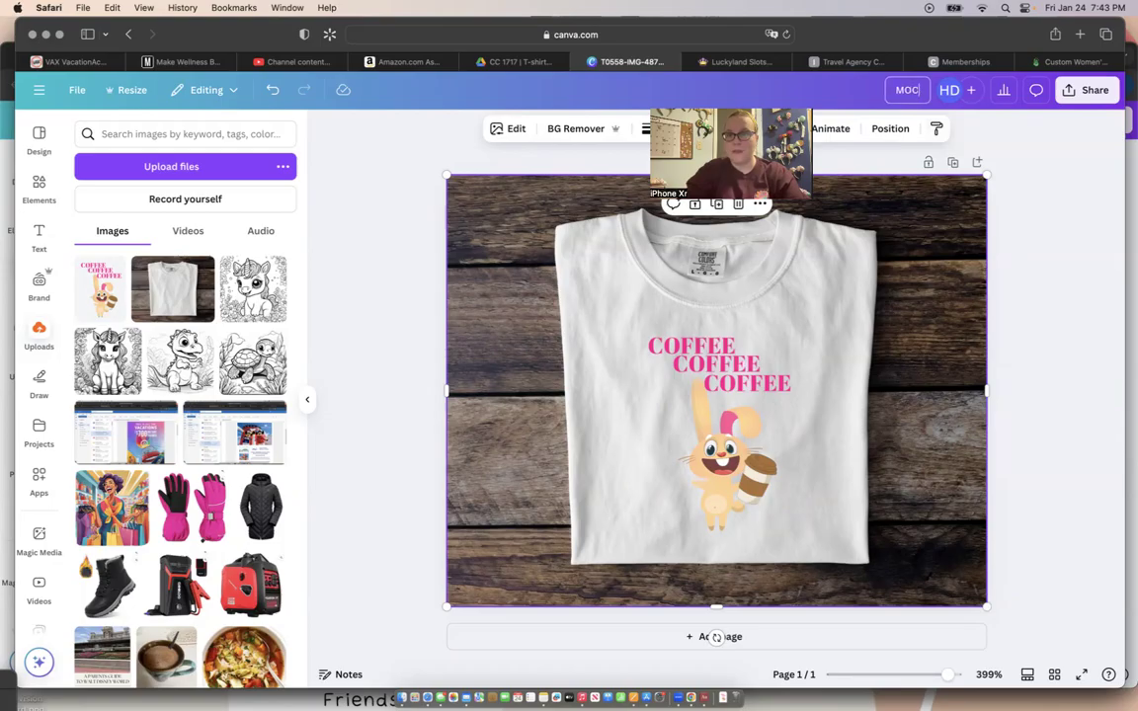
Step: Download MOCKUP1 as a PNG at size 1 and close the preview of the downloaded file
left_click(1086, 90)
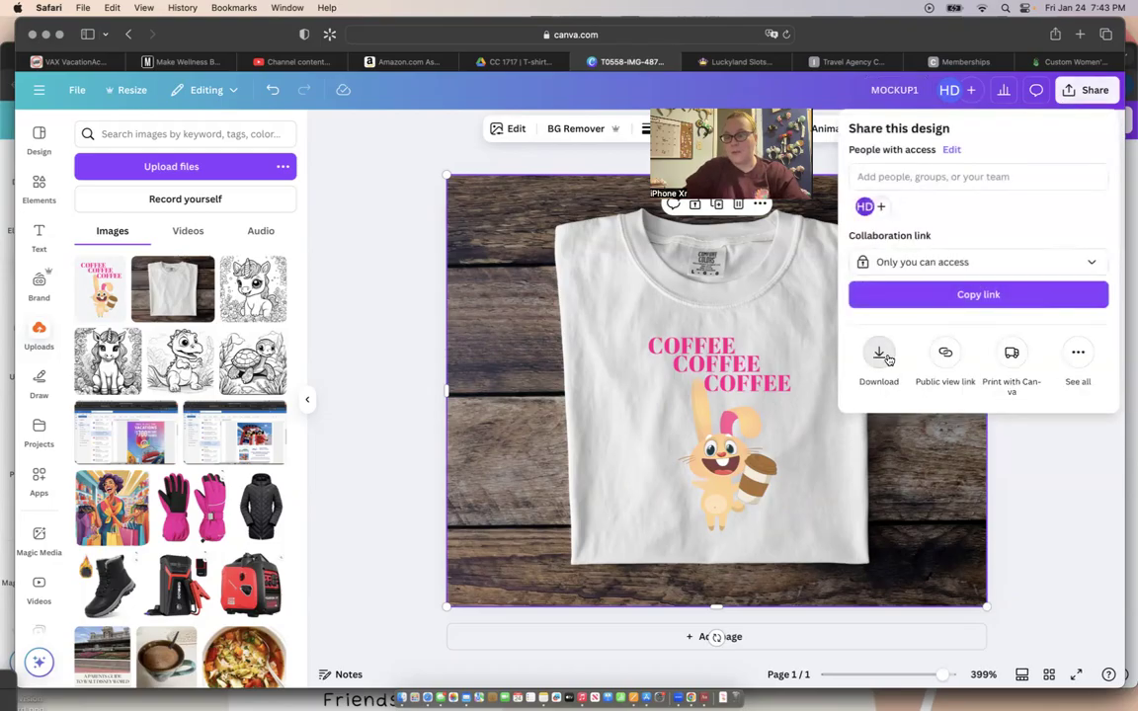
left_click(884, 356)
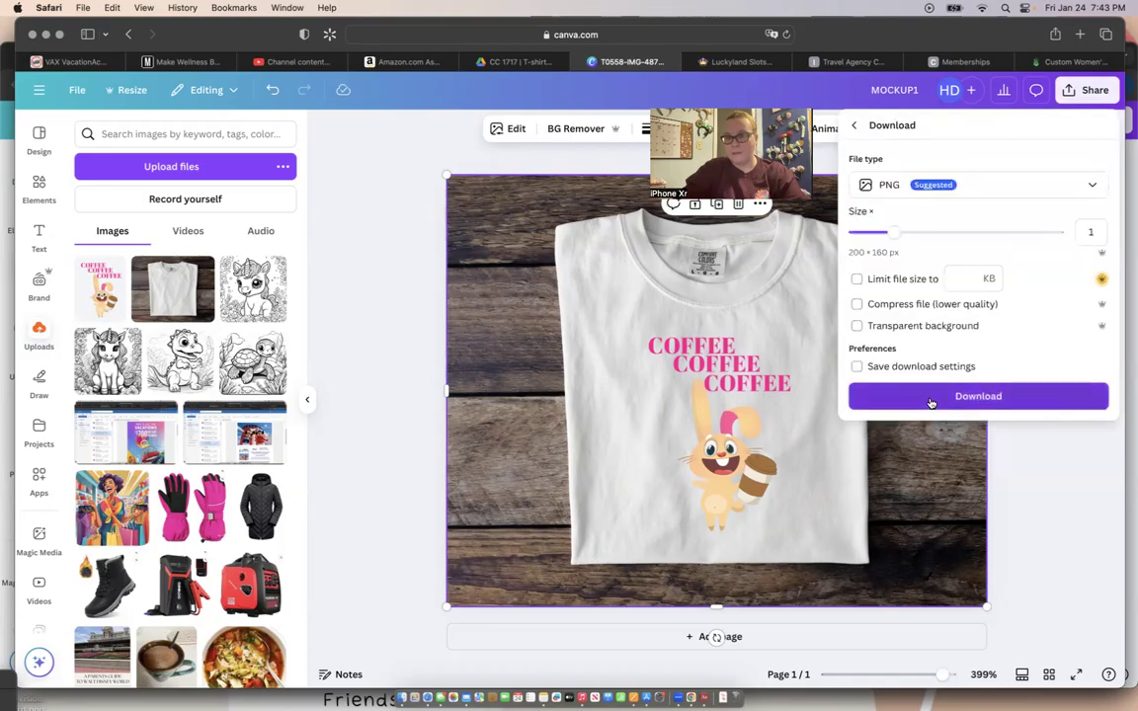
left_click(931, 399)
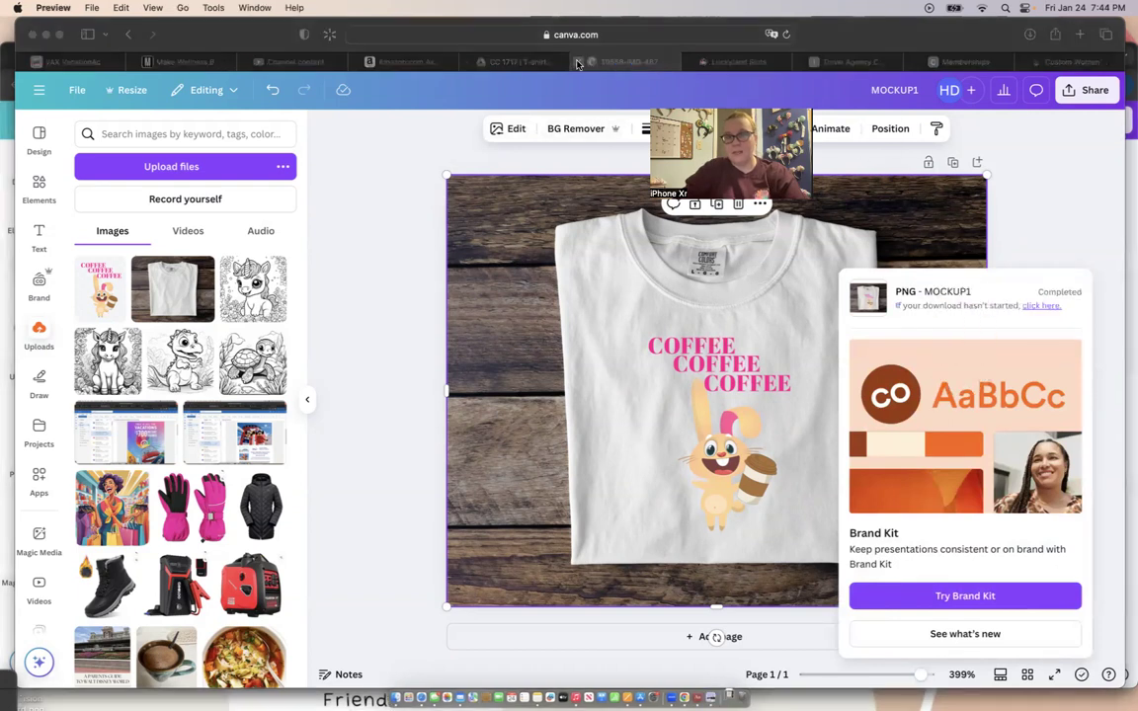
left_click(18, 36)
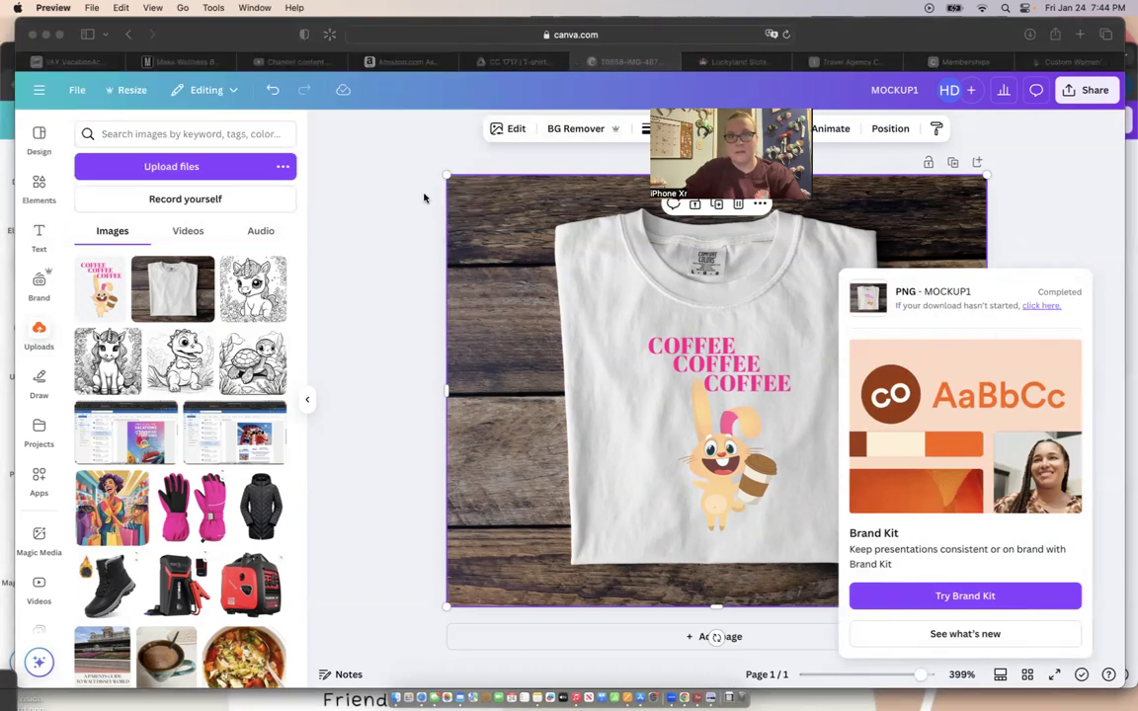
Step: Close the finished mockup's tab and open the next Google Drive mockup, T0572-IMG-6821-6D-Mockup Loft-C1717-Pepper.jpg, in Canva
left_click(588, 62)
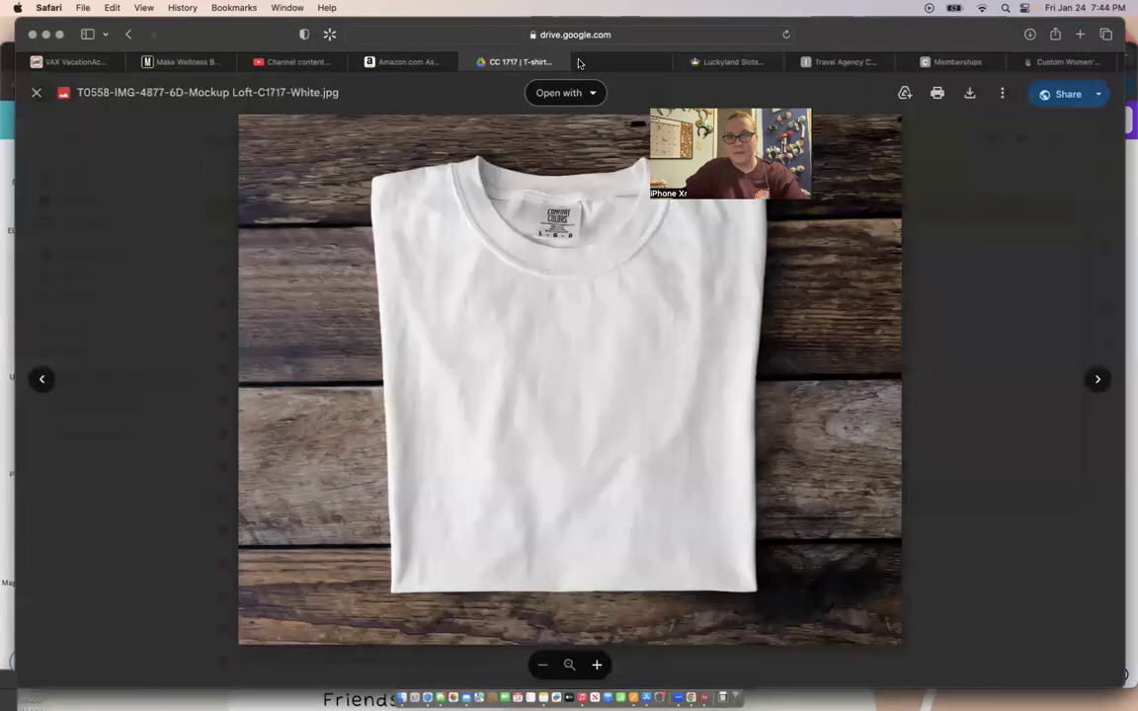
left_click(1097, 380)
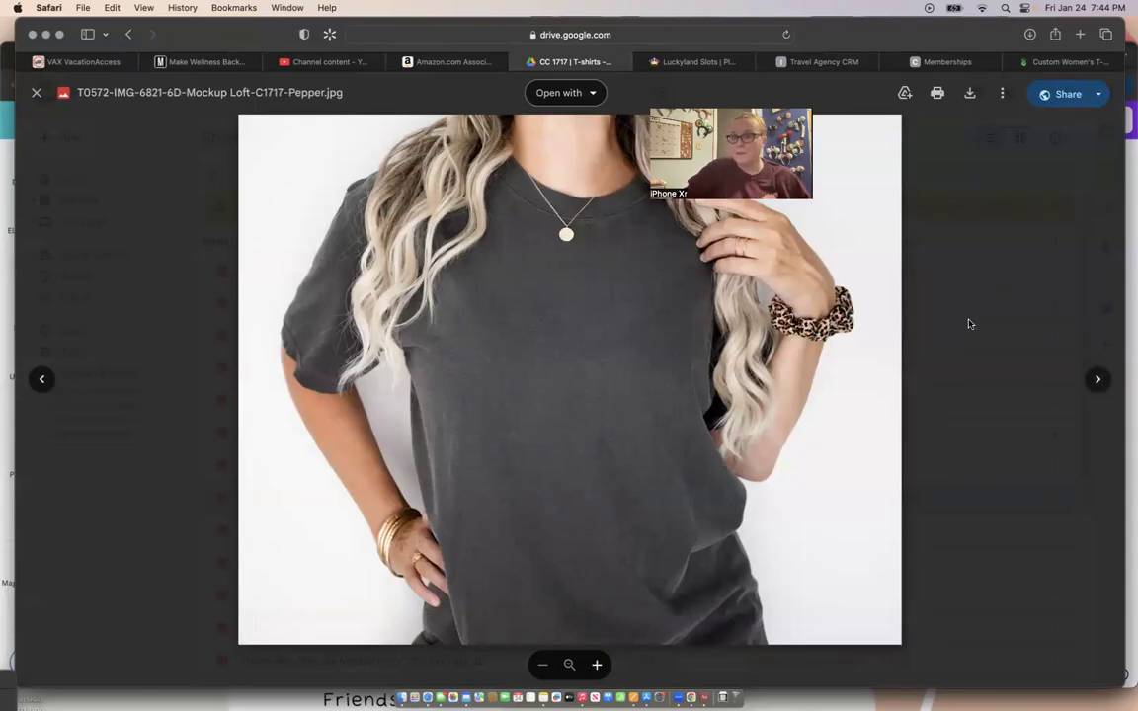
left_click(571, 95)
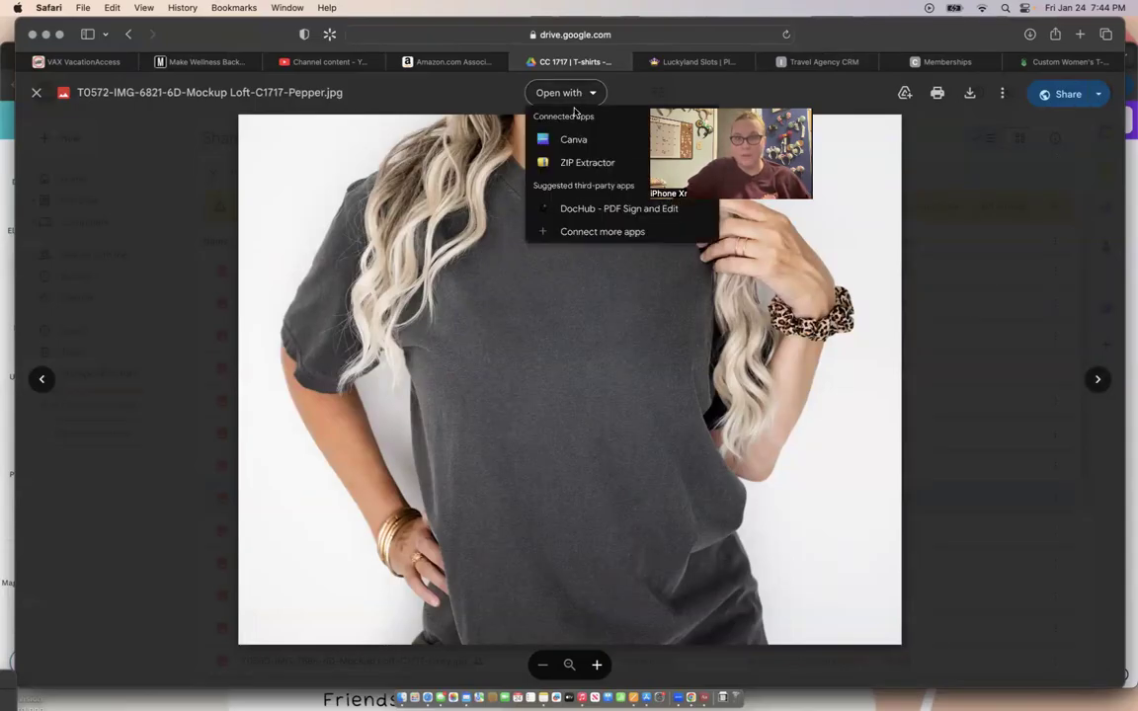
left_click(574, 138)
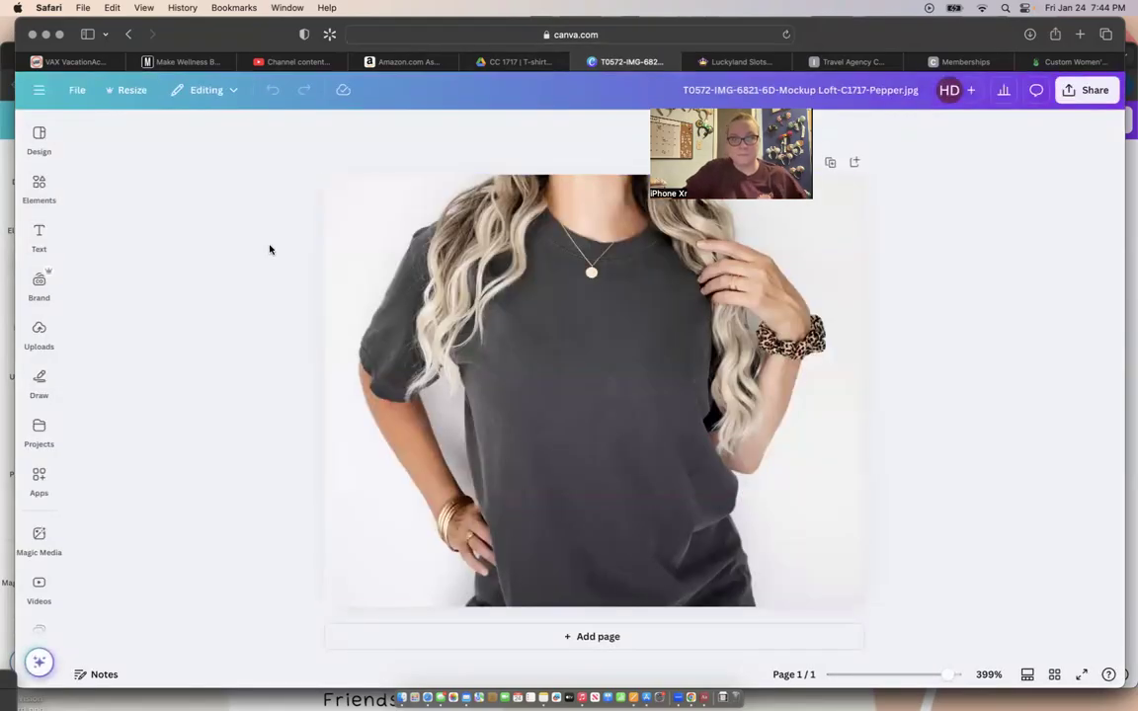
Step: Add the uploaded coffee bunny design to the pepper shirt mockup, shrink it and position it on the chest below the necklace
left_click(44, 193)
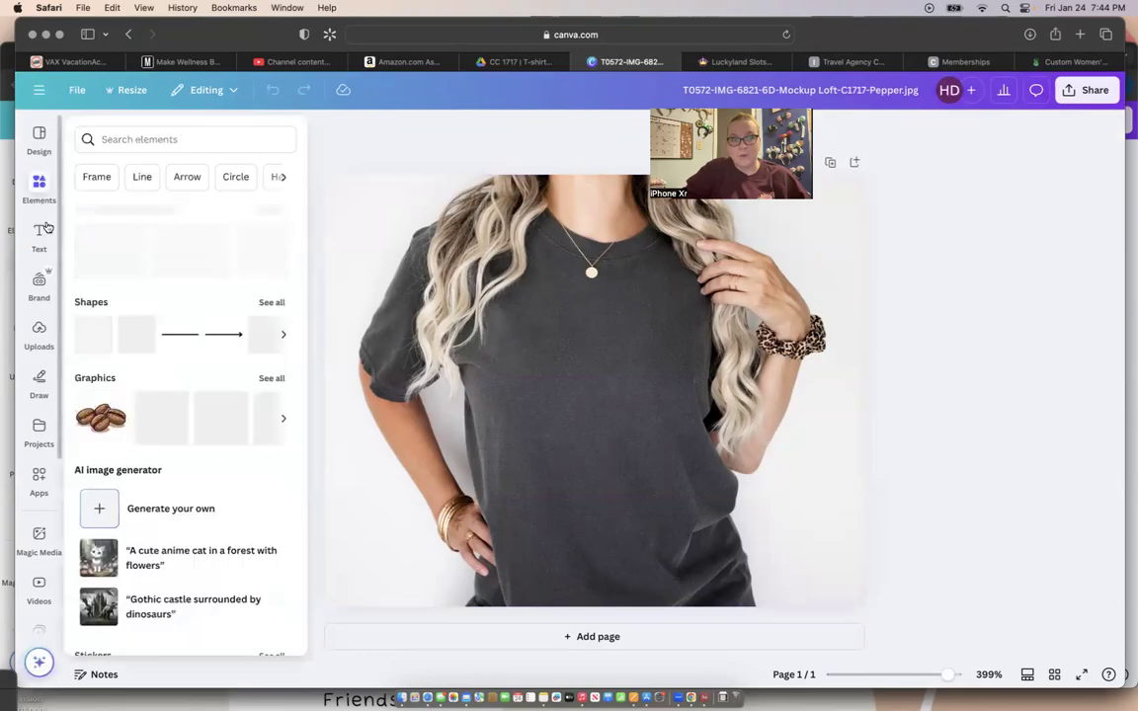
left_click(41, 297)
left_click(41, 338)
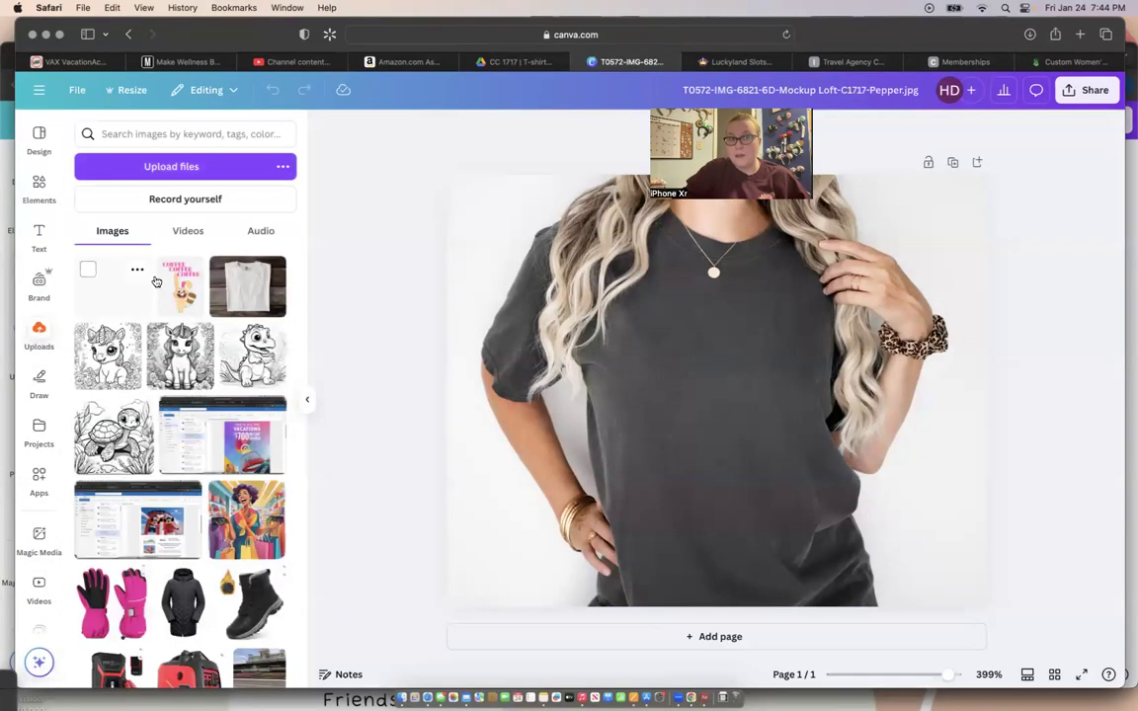
left_click(191, 298)
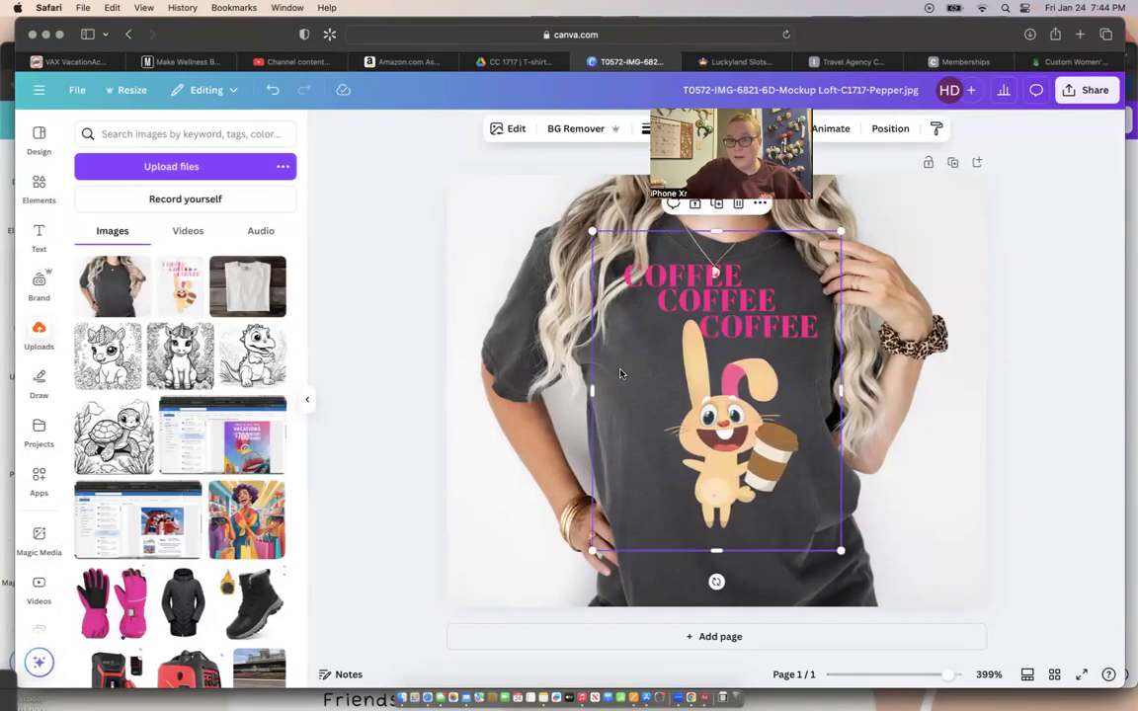
left_click_drag(591, 232, 643, 318)
left_click_drag(713, 411, 699, 394)
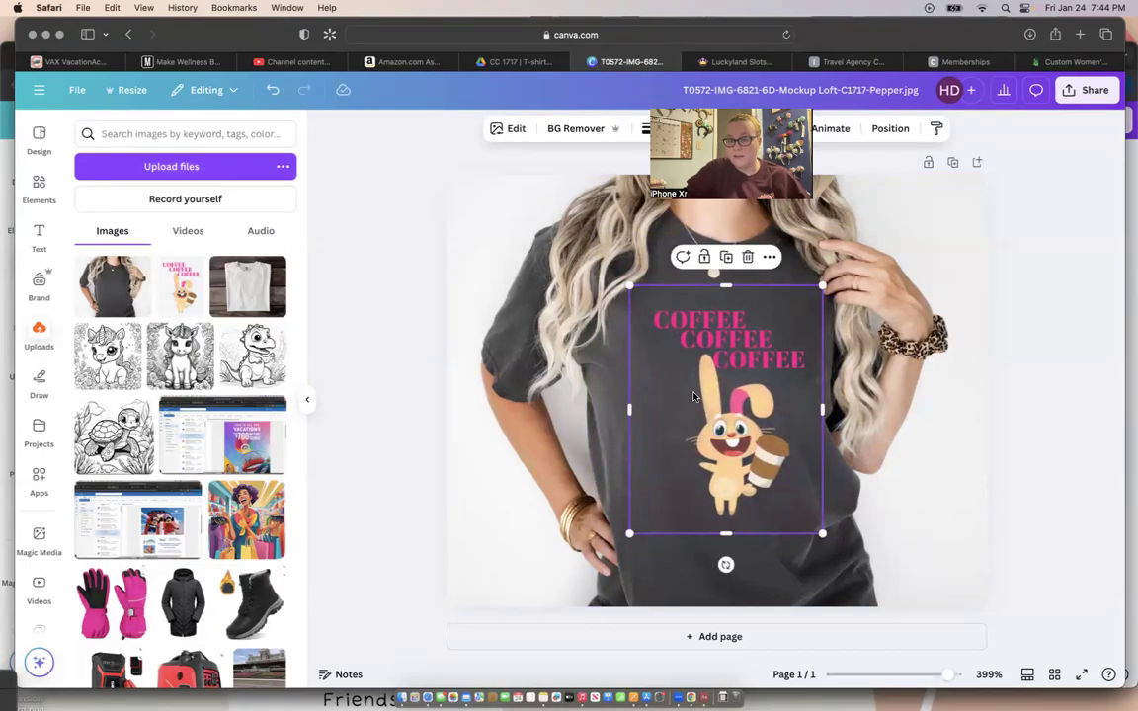
left_click(896, 466)
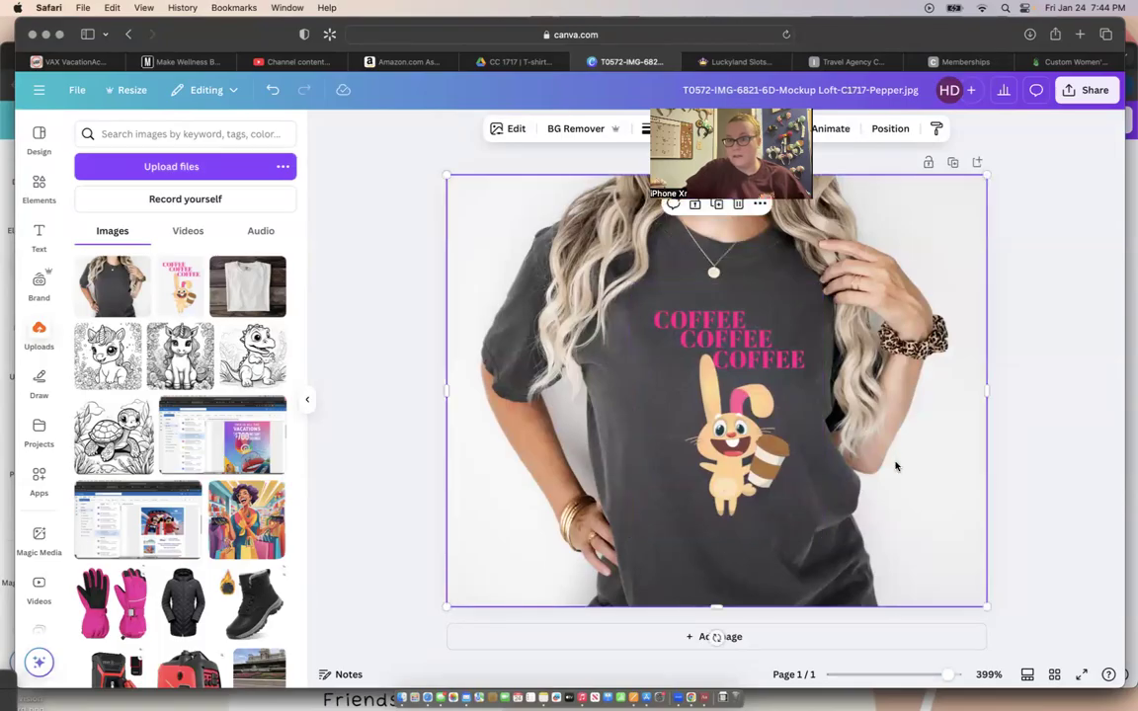
Step: Rename the pepper shirt design MOCKUP2, download it as a PNG at size 1, and close the downloaded file's preview
left_click(923, 89)
type("MOCKUP2")
left_click(1087, 90)
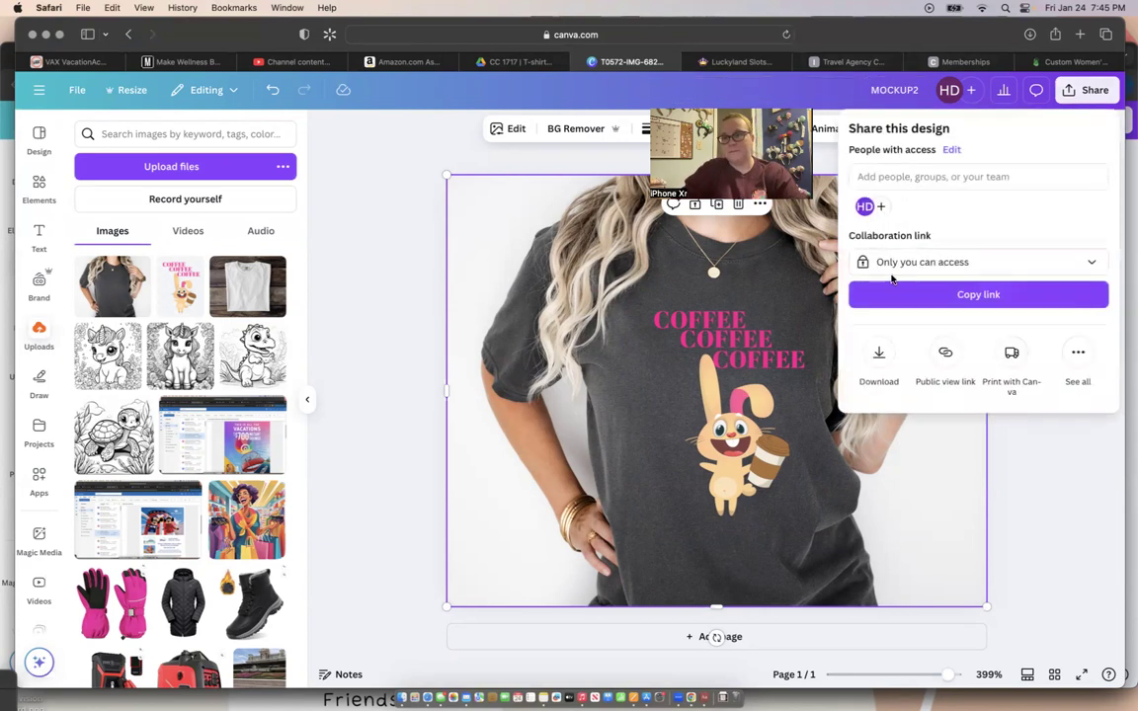
left_click(879, 358)
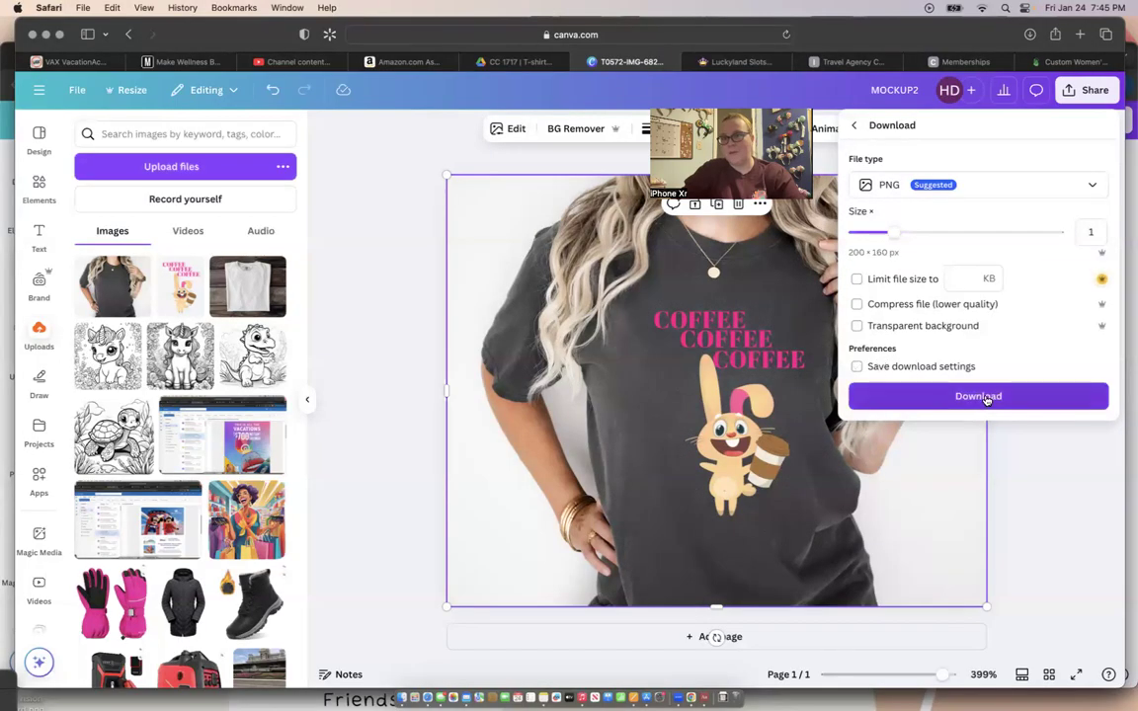
left_click(986, 399)
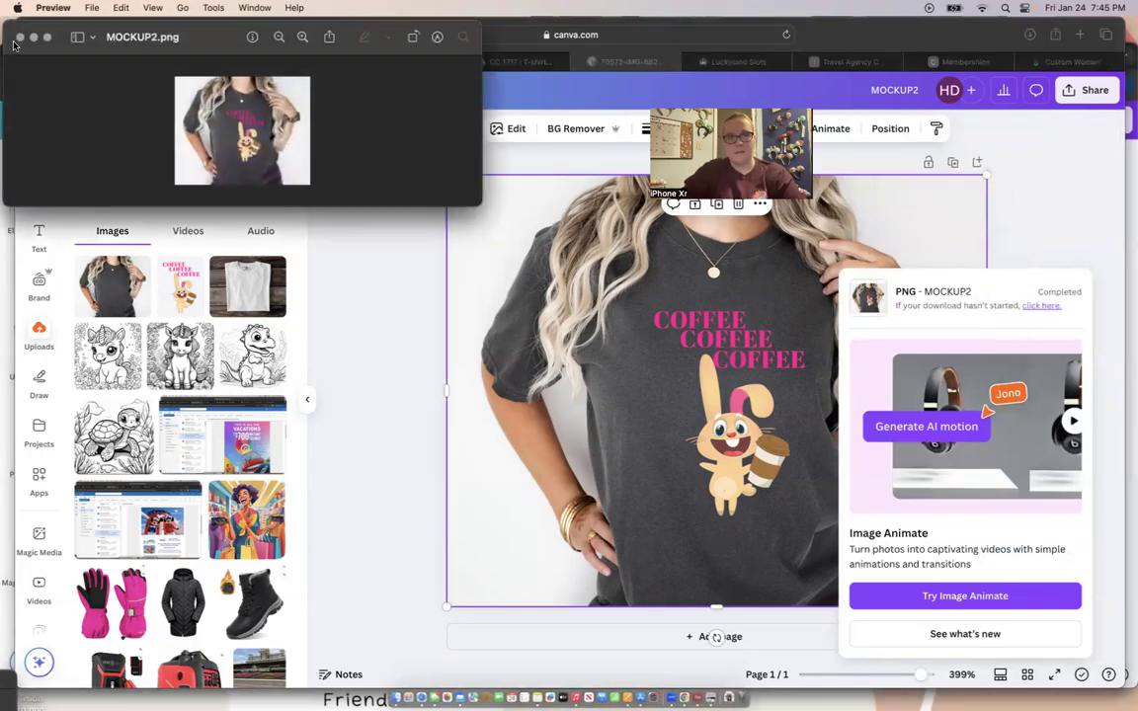
left_click(19, 36)
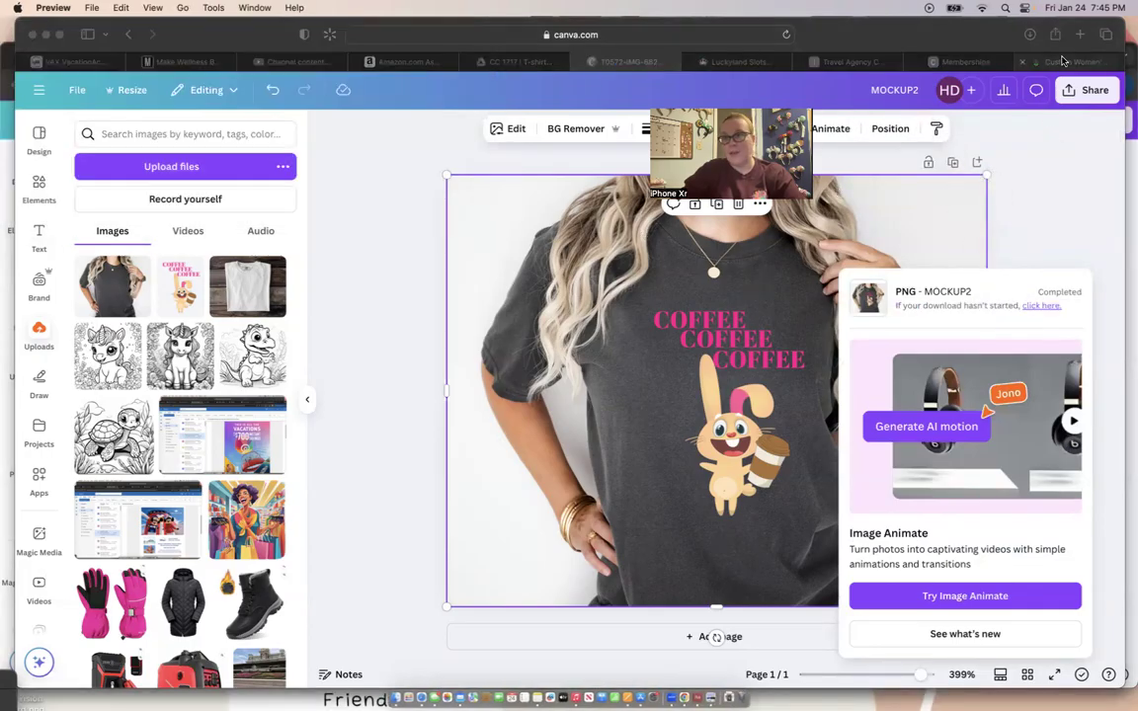
Step: Switch to the Printify tab and open the women's T-shirts category of the catalog
left_click(1064, 62)
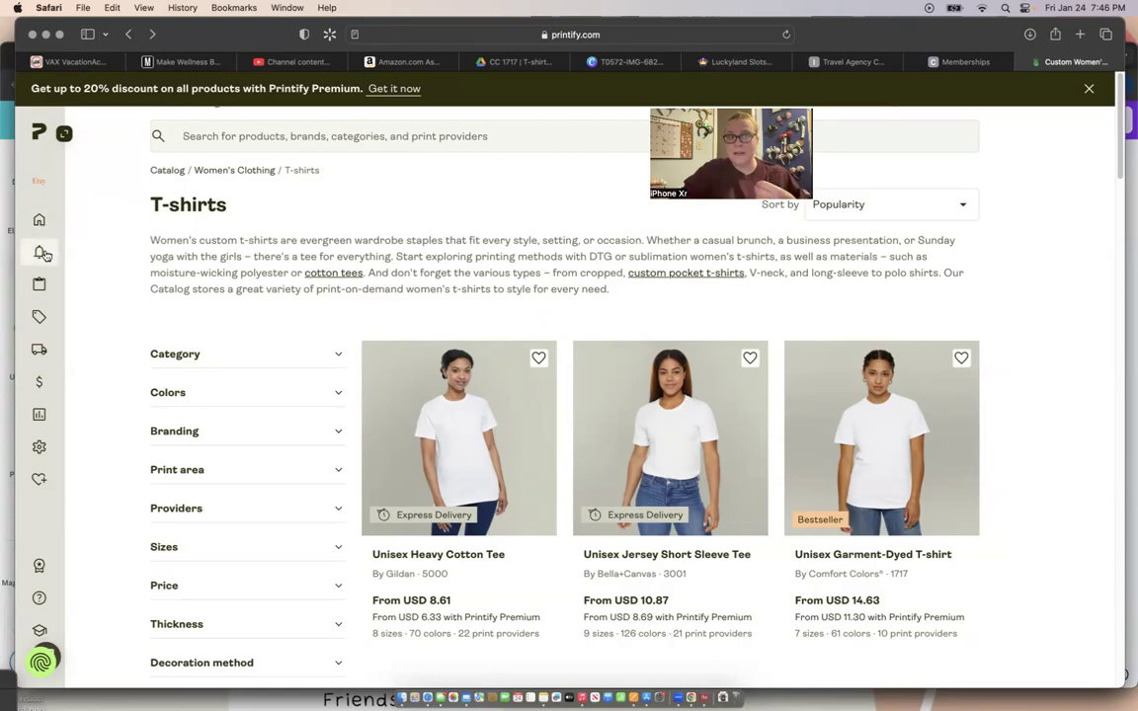
left_click(38, 217)
left_click(63, 135)
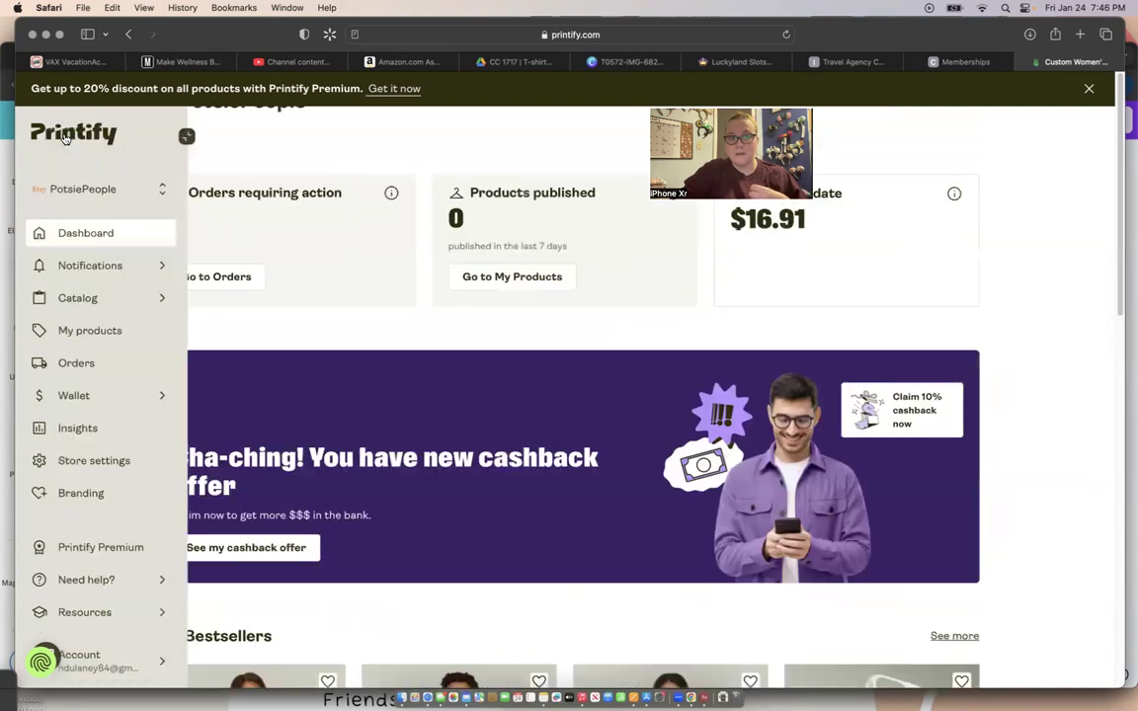
mouse_move(103, 307)
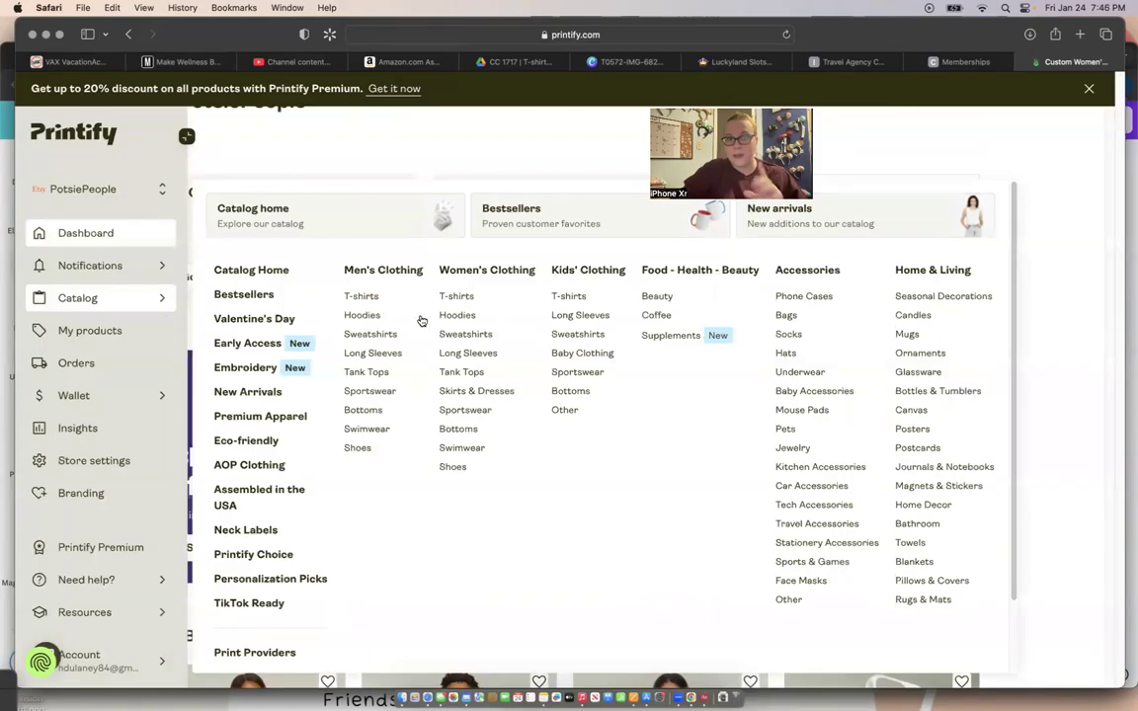
left_click(458, 297)
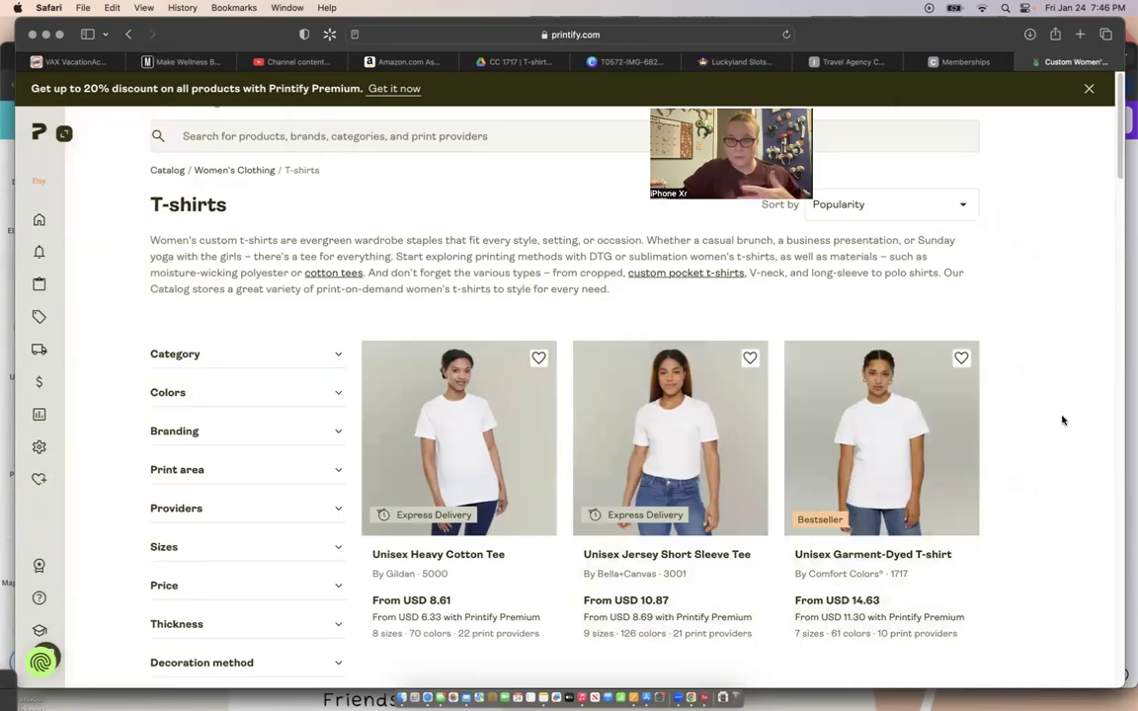
Step: Choose the Gildan 64000 Unisex Softstyle T-Shirt and start designing it with Printify Choice
scroll(1063, 420, "down", 2)
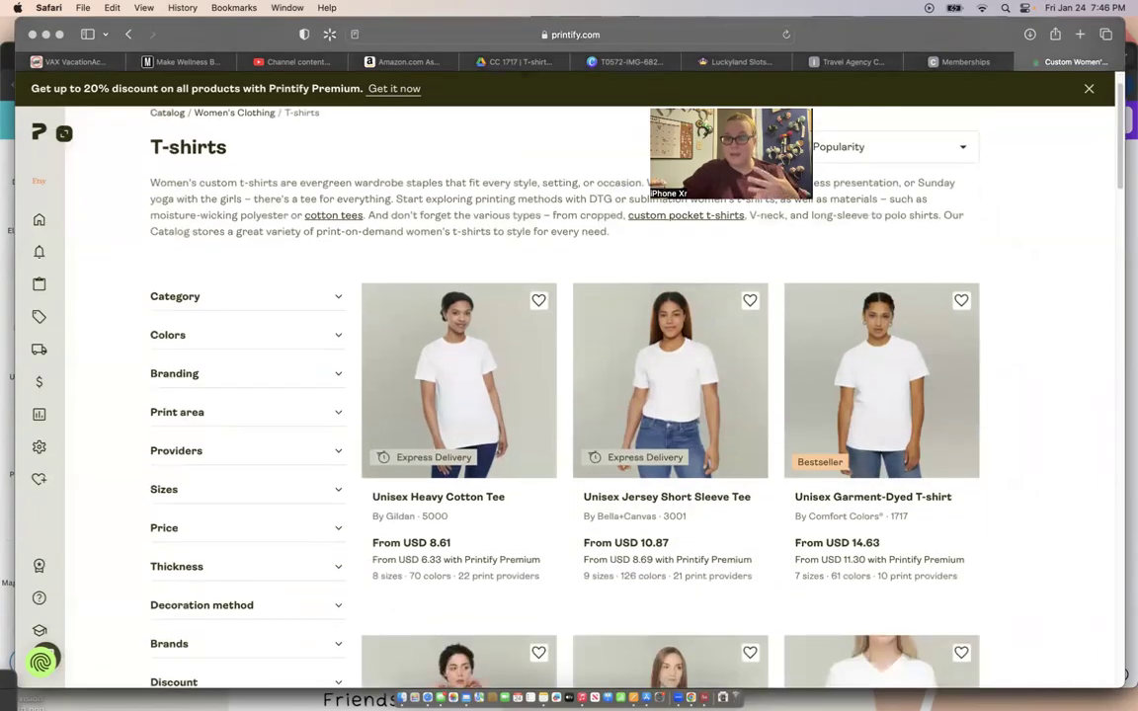
scroll(573, 395, "down", 3)
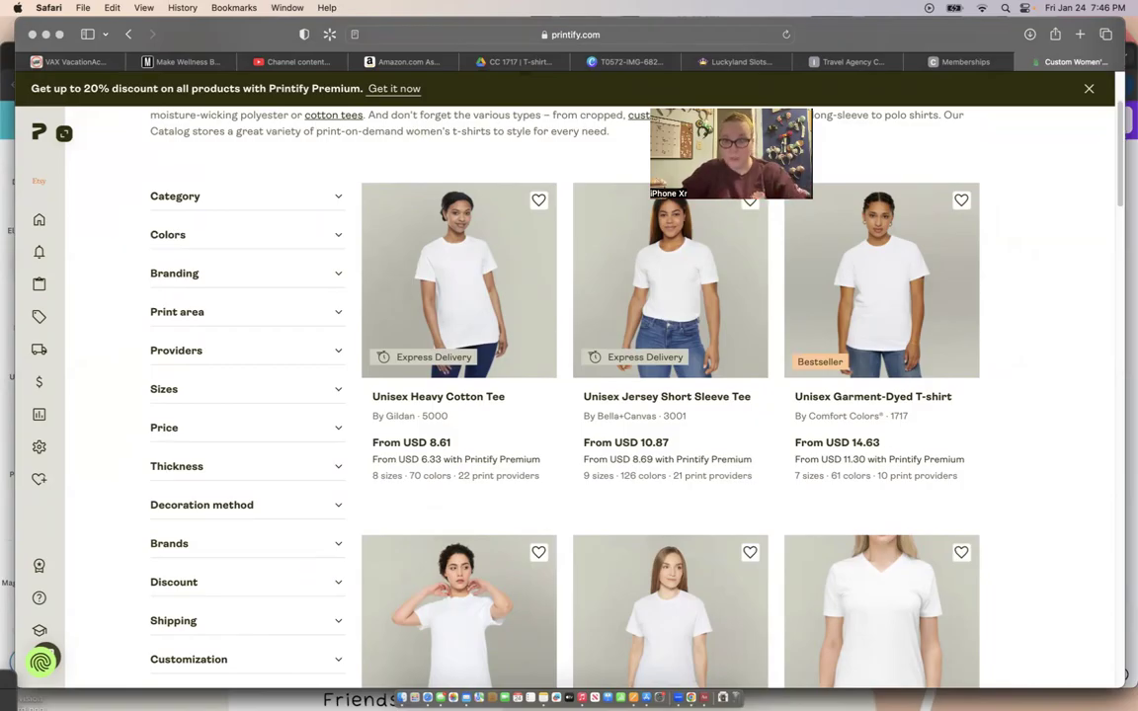
scroll(671, 395, "down", 3)
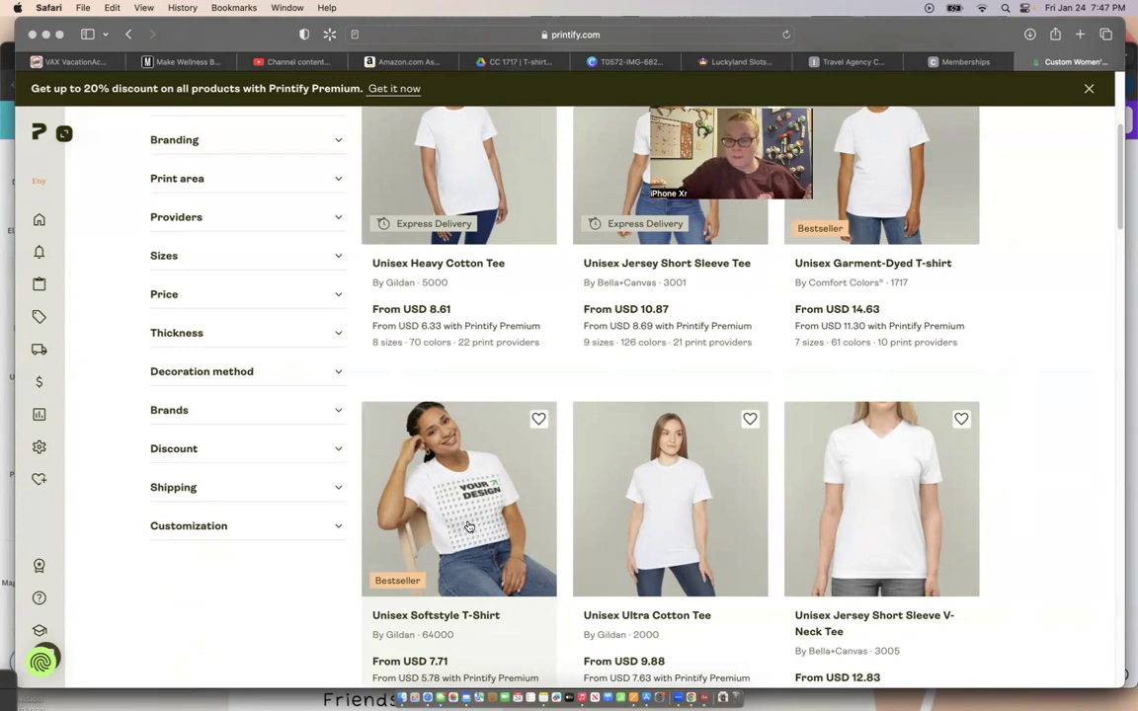
left_click(469, 526)
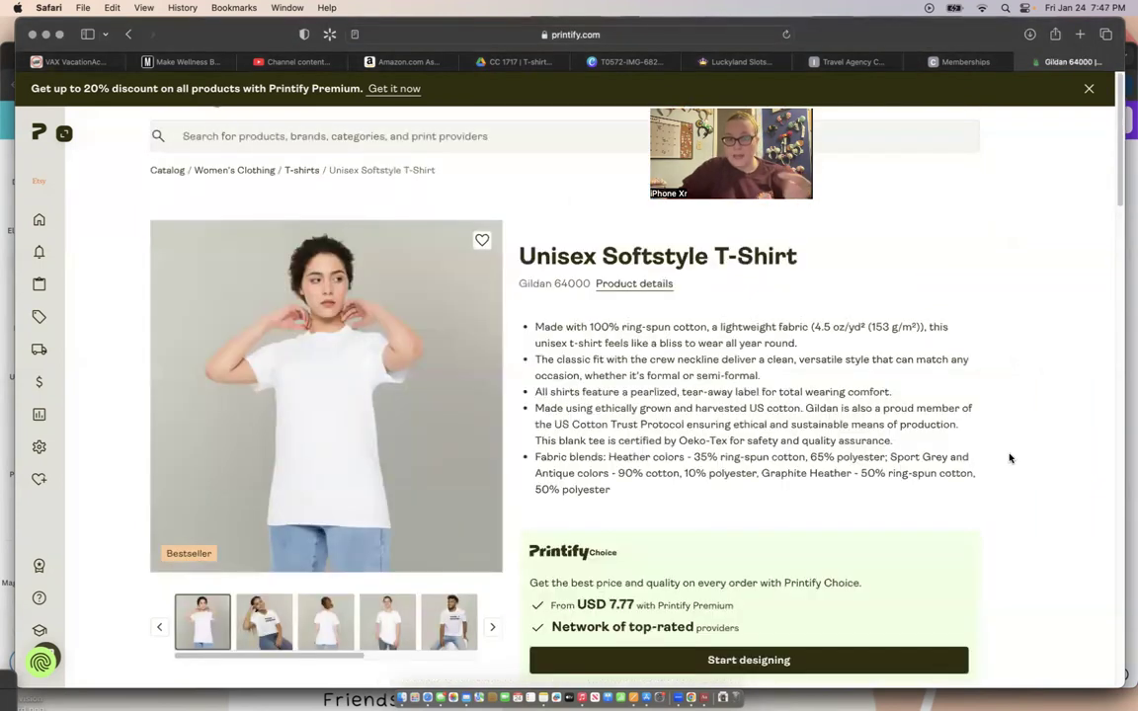
scroll(1015, 463, "down", 3)
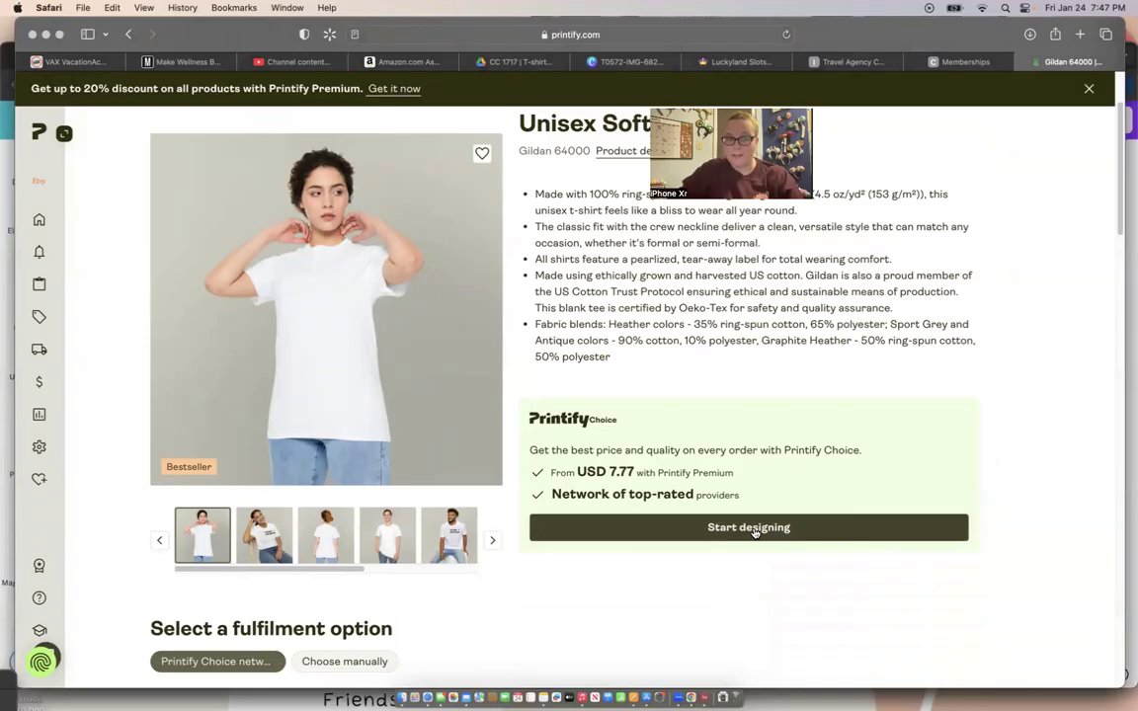
left_click(753, 529)
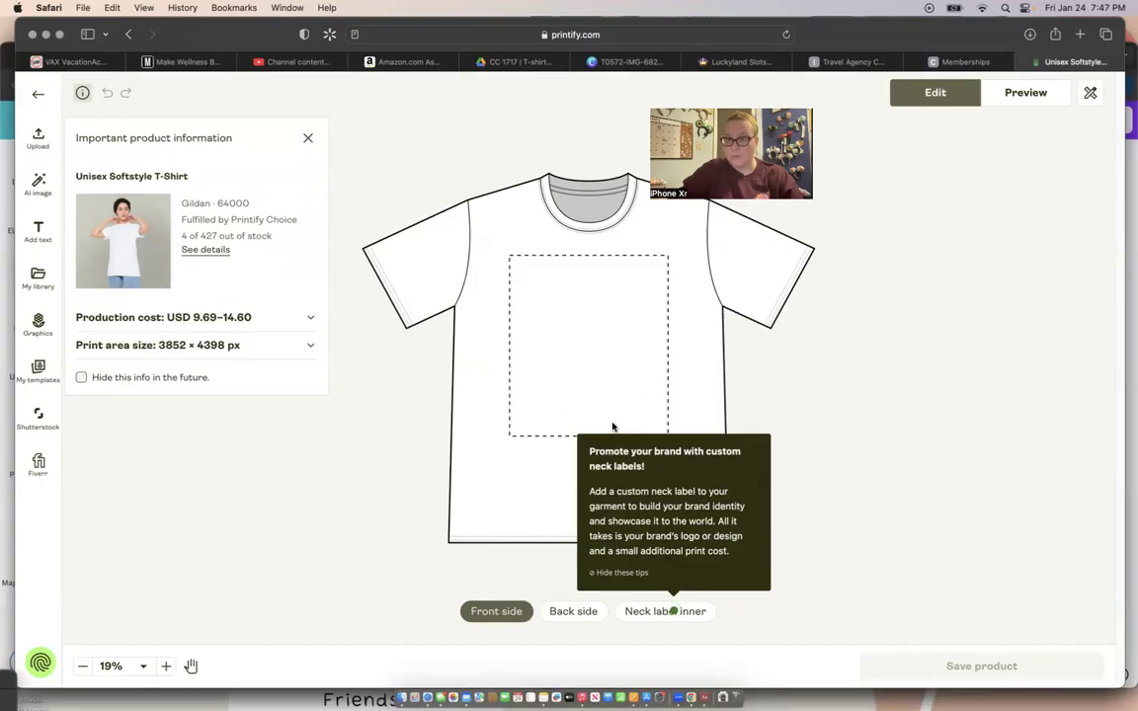
Step: View the shirt's inner neck label and back print areas, and return to the front side
left_click(660, 612)
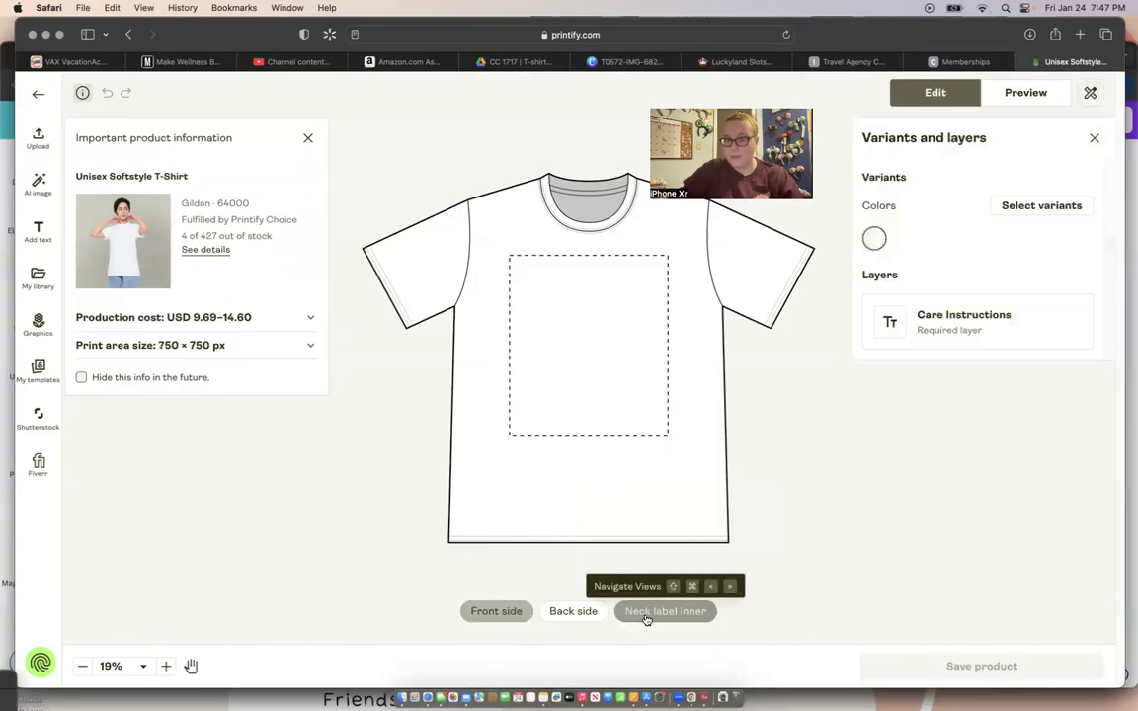
left_click(583, 614)
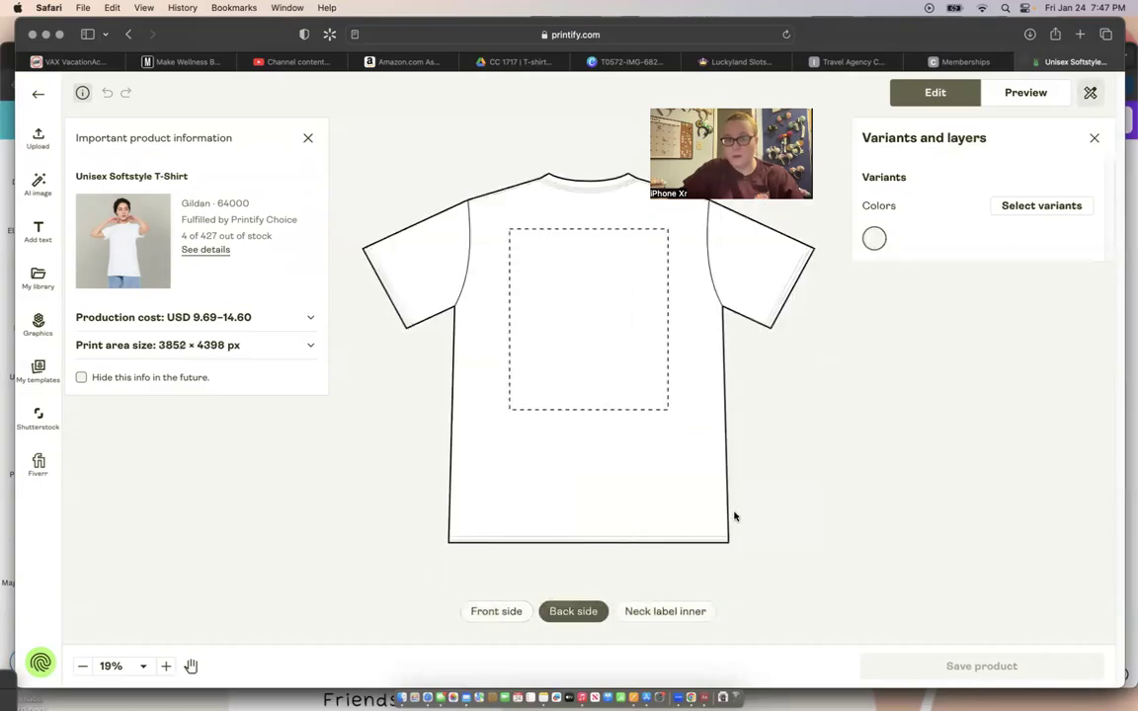
left_click(502, 613)
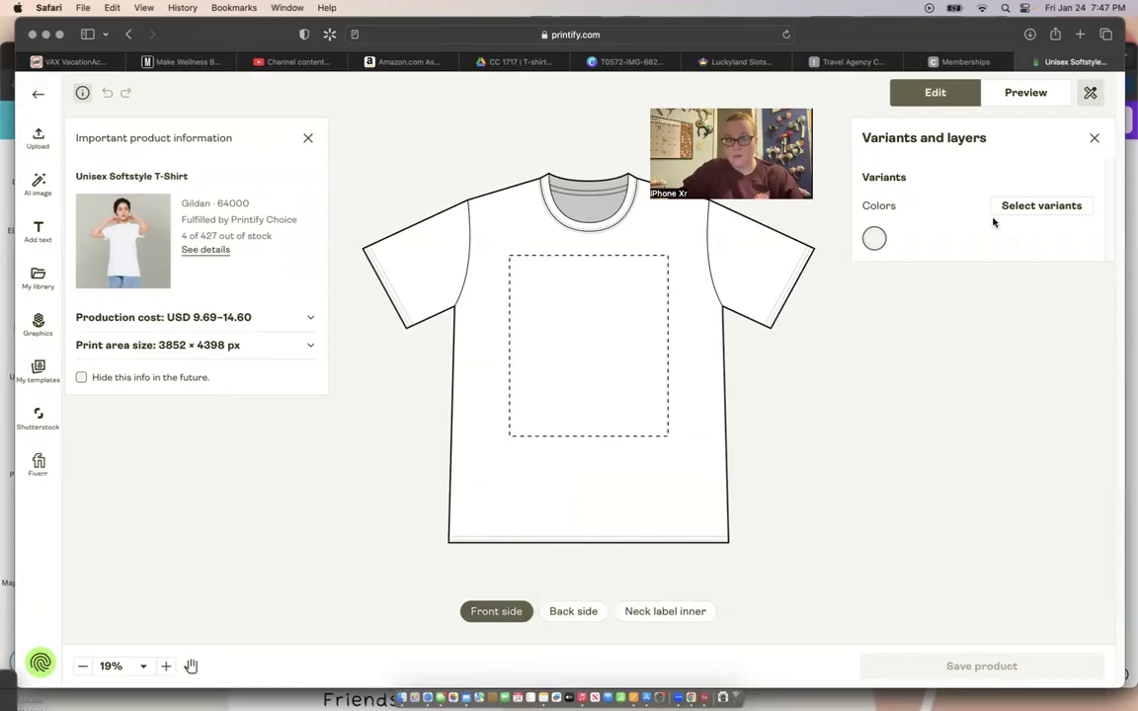
Step: Upload COFFEE (1).png from the device's Downloads folder onto the shirt front and enlarge it to the print area's full height
left_click(38, 141)
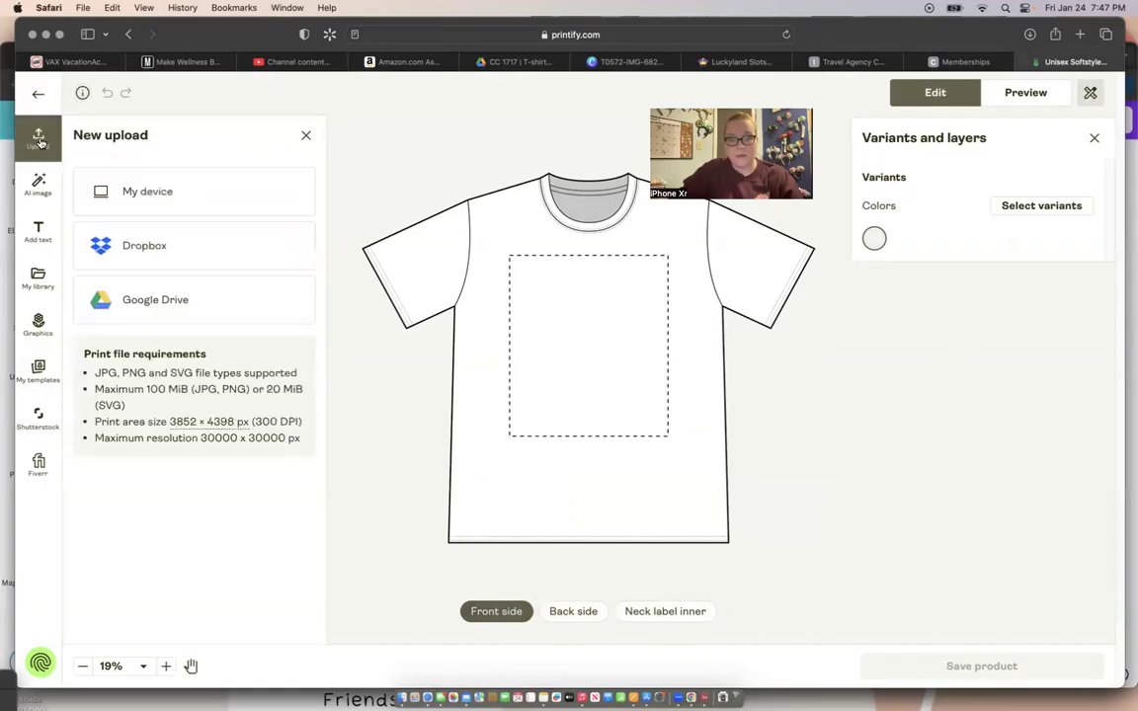
left_click(161, 201)
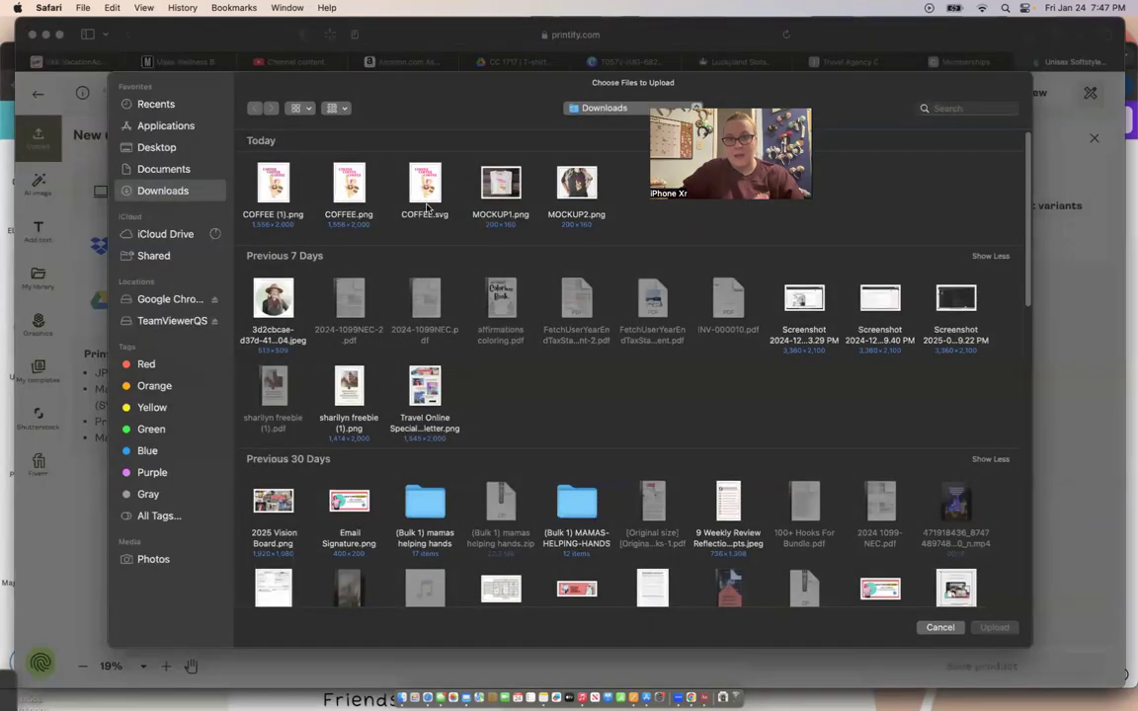
left_click(276, 180)
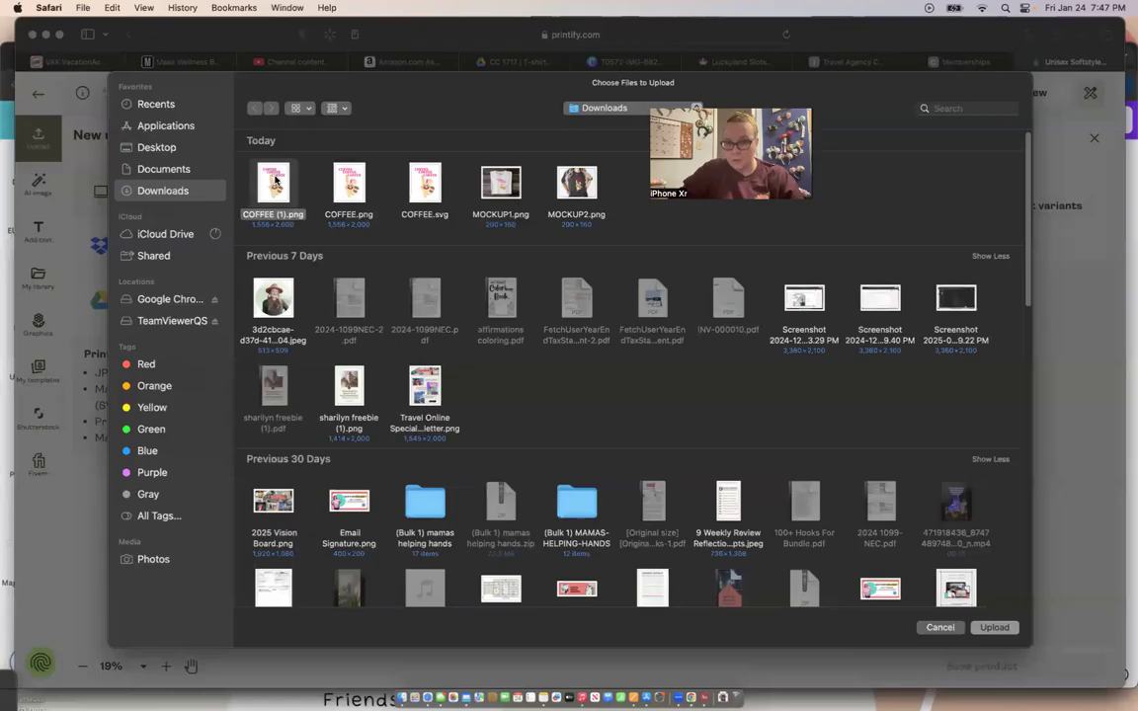
left_click(985, 630)
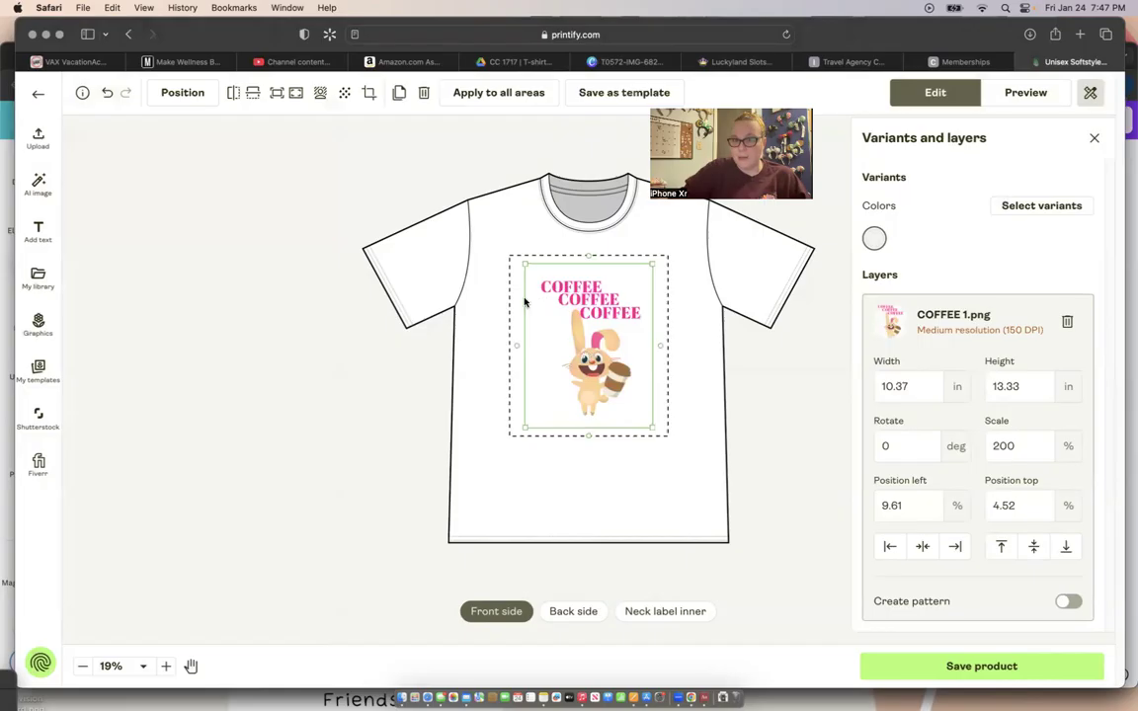
left_click_drag(517, 264, 512, 262)
left_click_drag(650, 429, 656, 435)
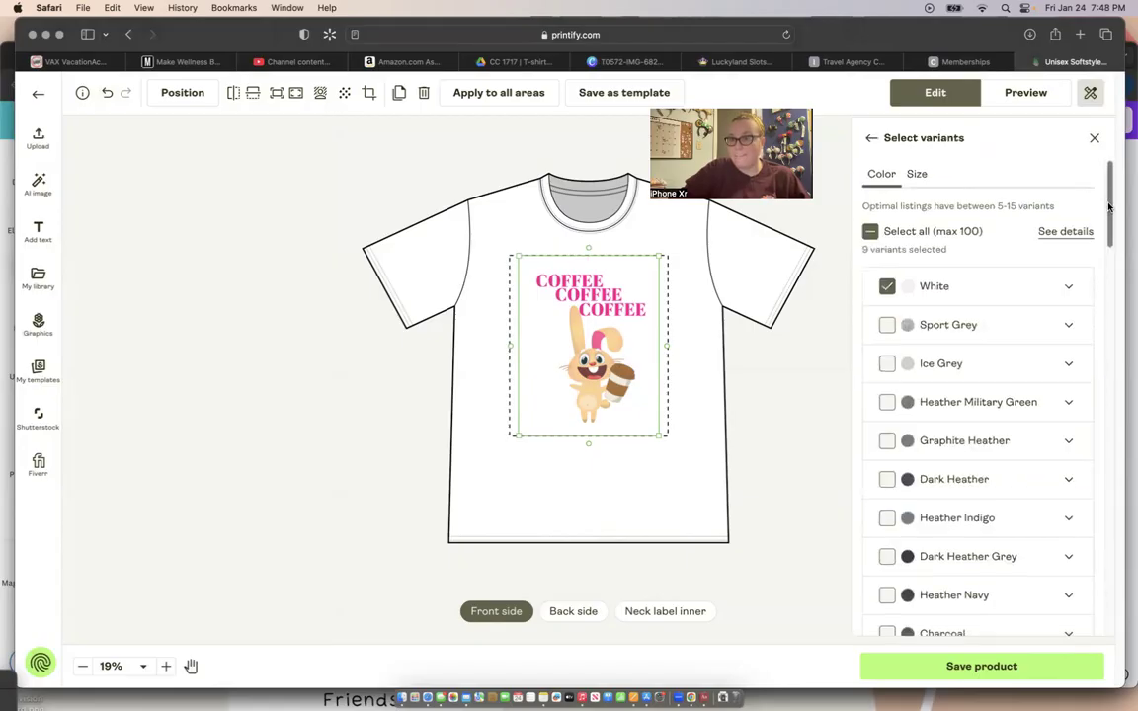
Step: Add Graphite Heather, Dark Heather and Dark Heather Grey to the shirt's color variants
left_click_drag(1109, 205, 1109, 222)
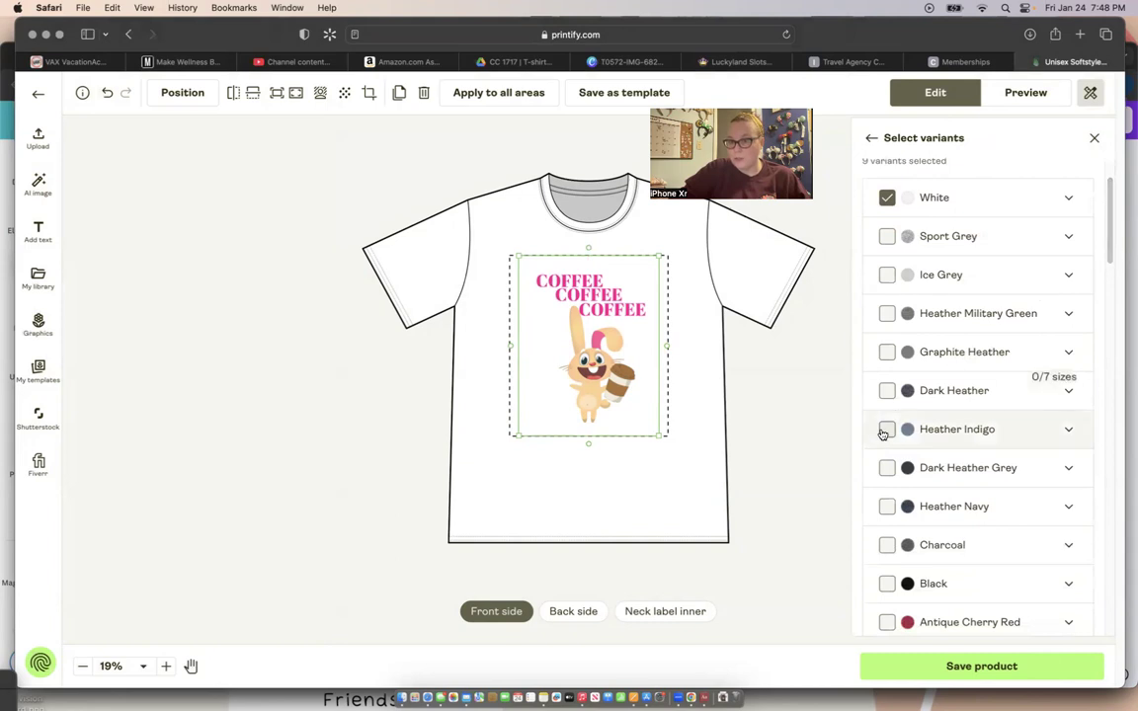
left_click(887, 354)
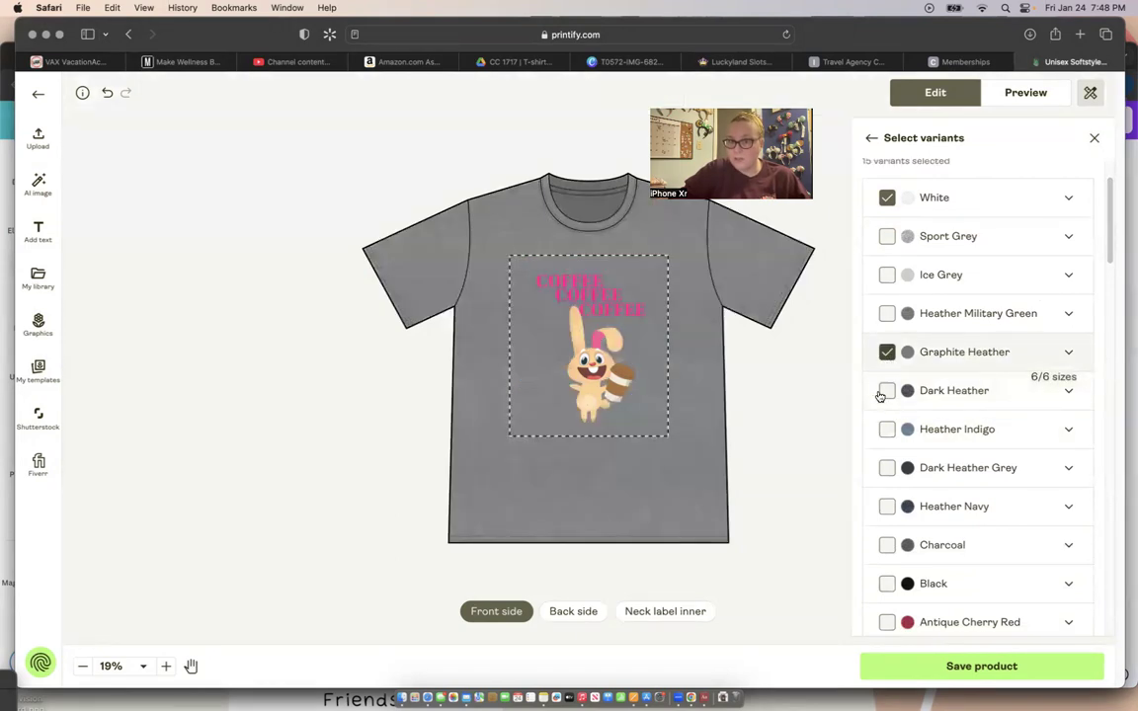
left_click(887, 393)
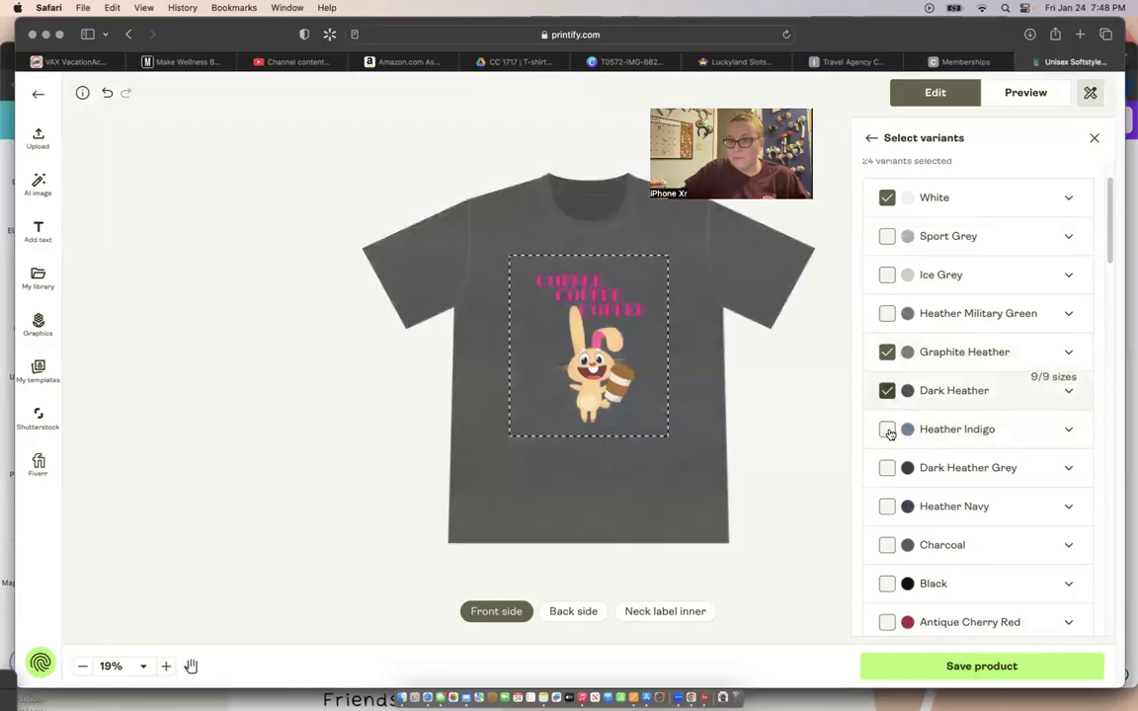
left_click(887, 469)
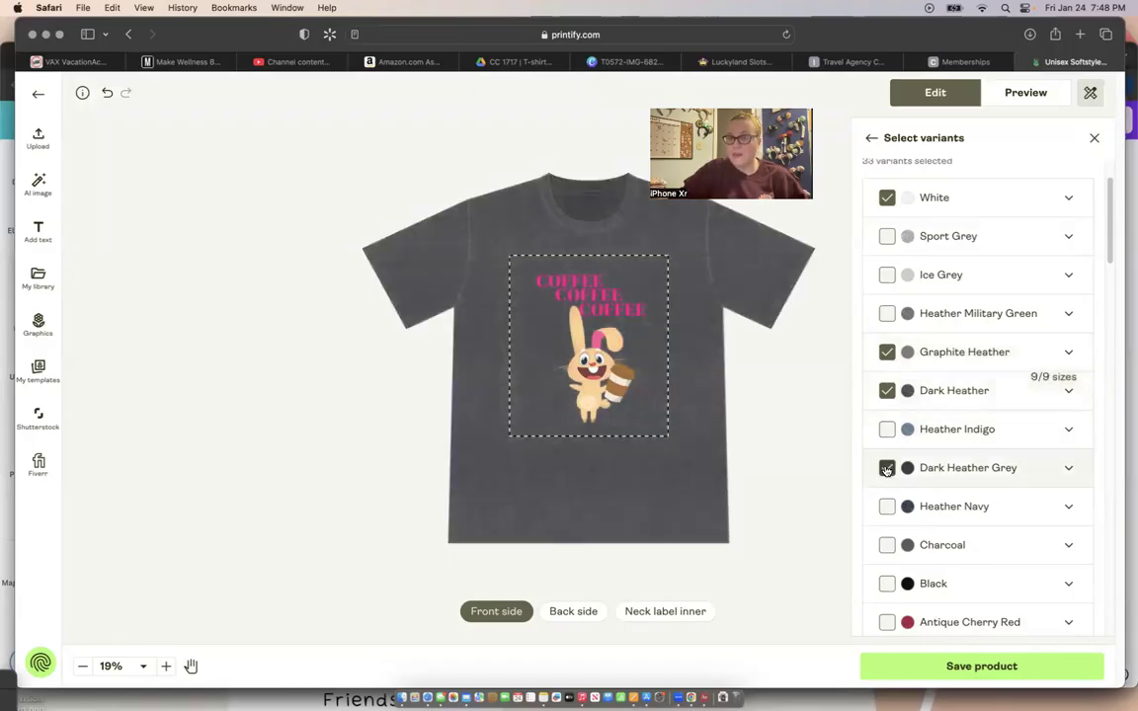
Step: Try the design on Sport Grey, Ice Grey and Heather Navy, deselecting each color again
left_click(886, 237)
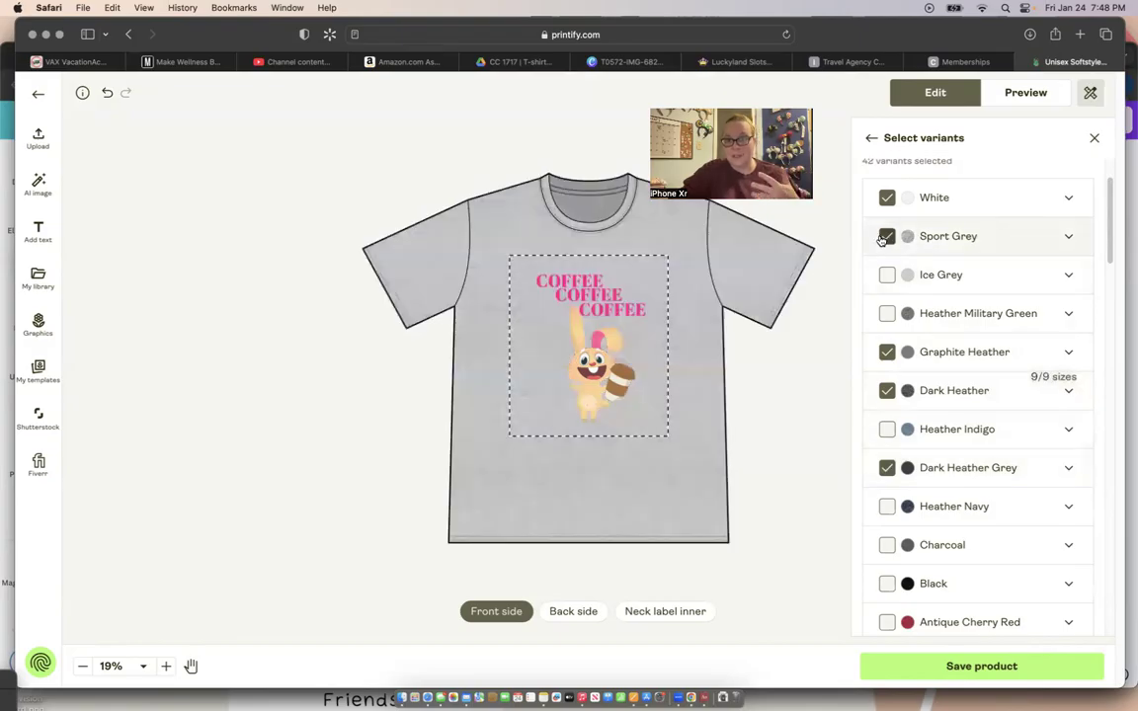
left_click(886, 237)
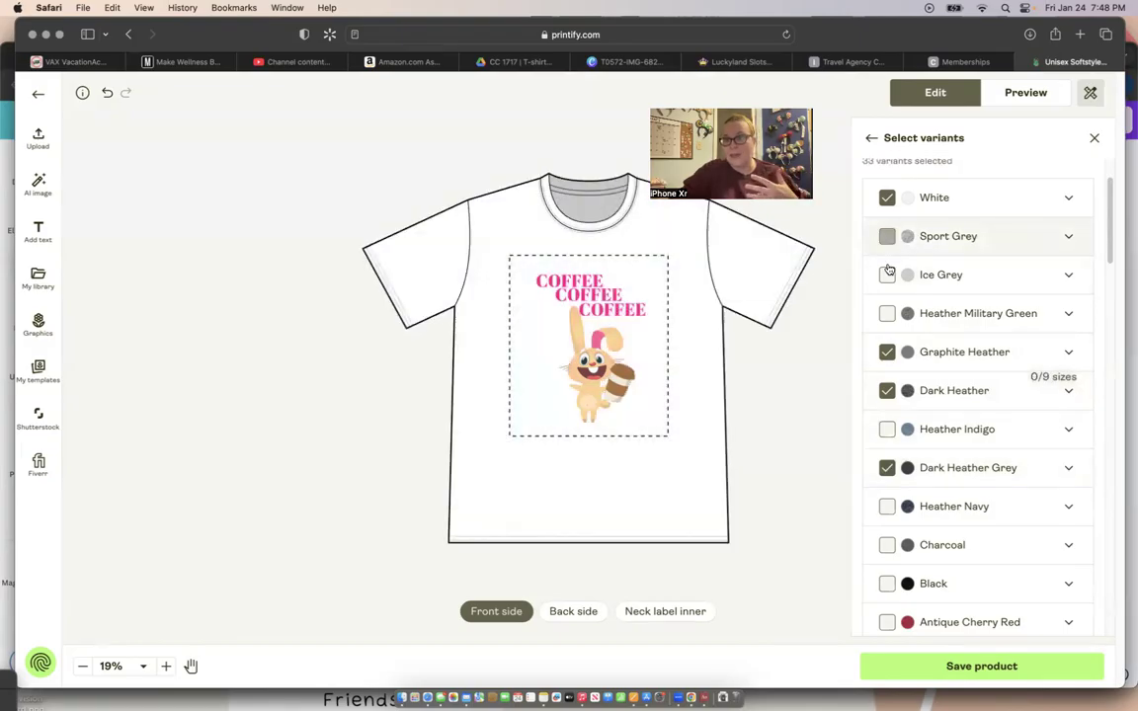
left_click(887, 276)
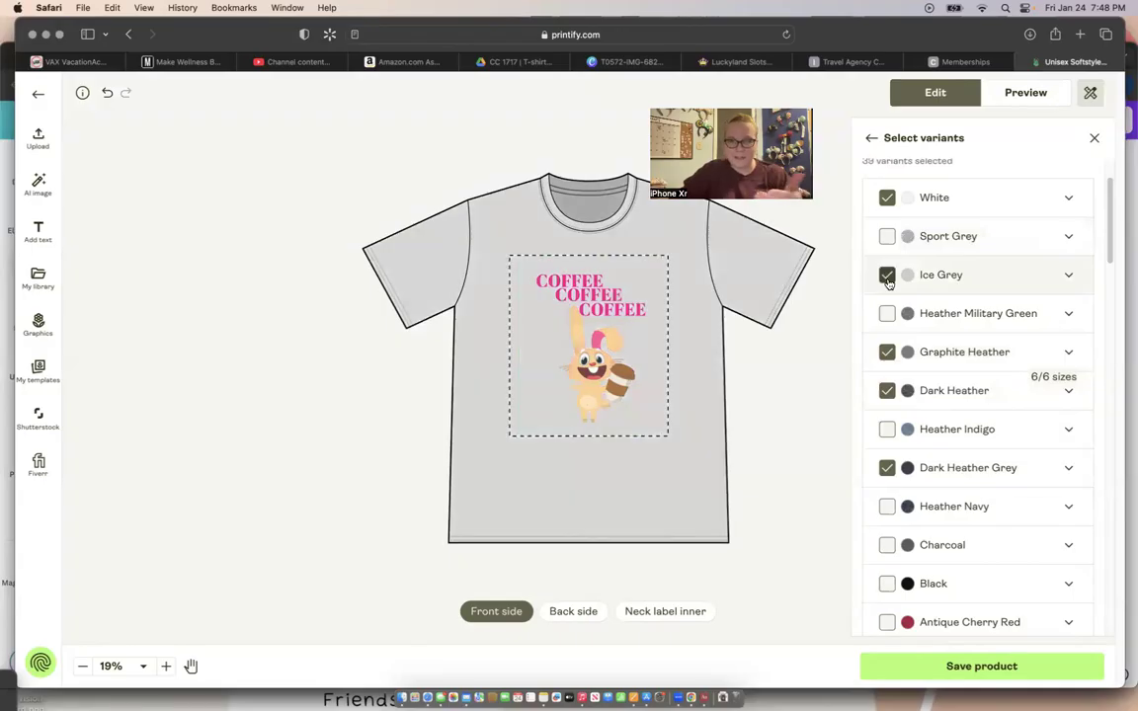
left_click(887, 279)
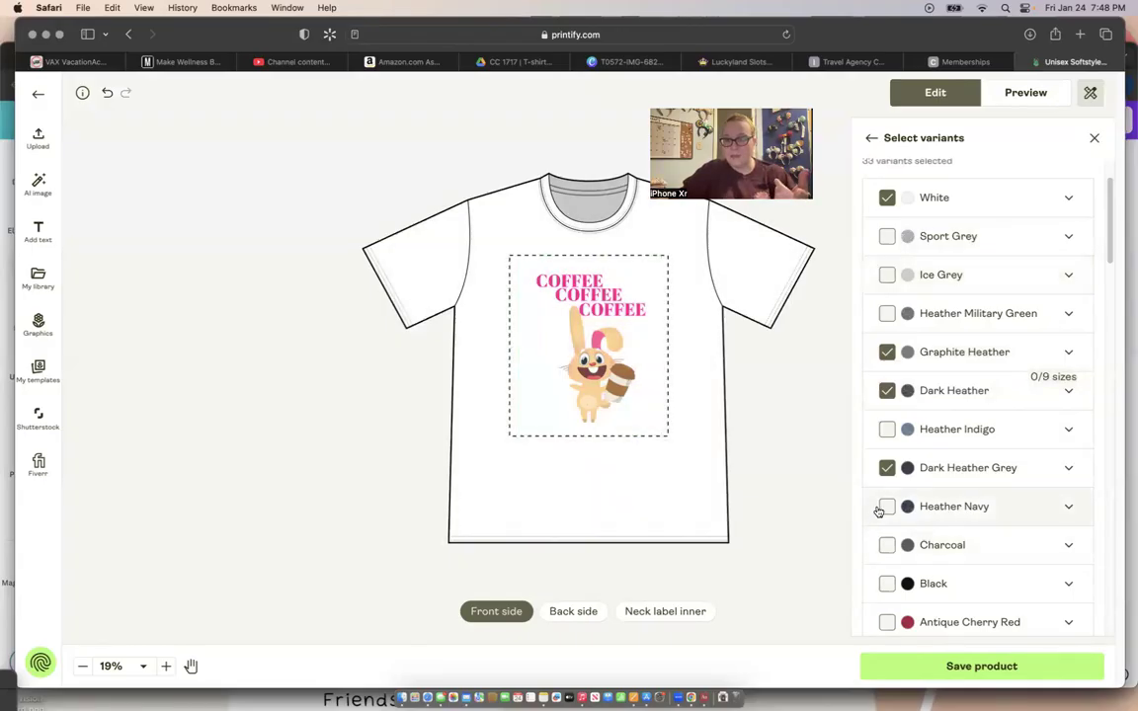
left_click(887, 506)
left_click(886, 506)
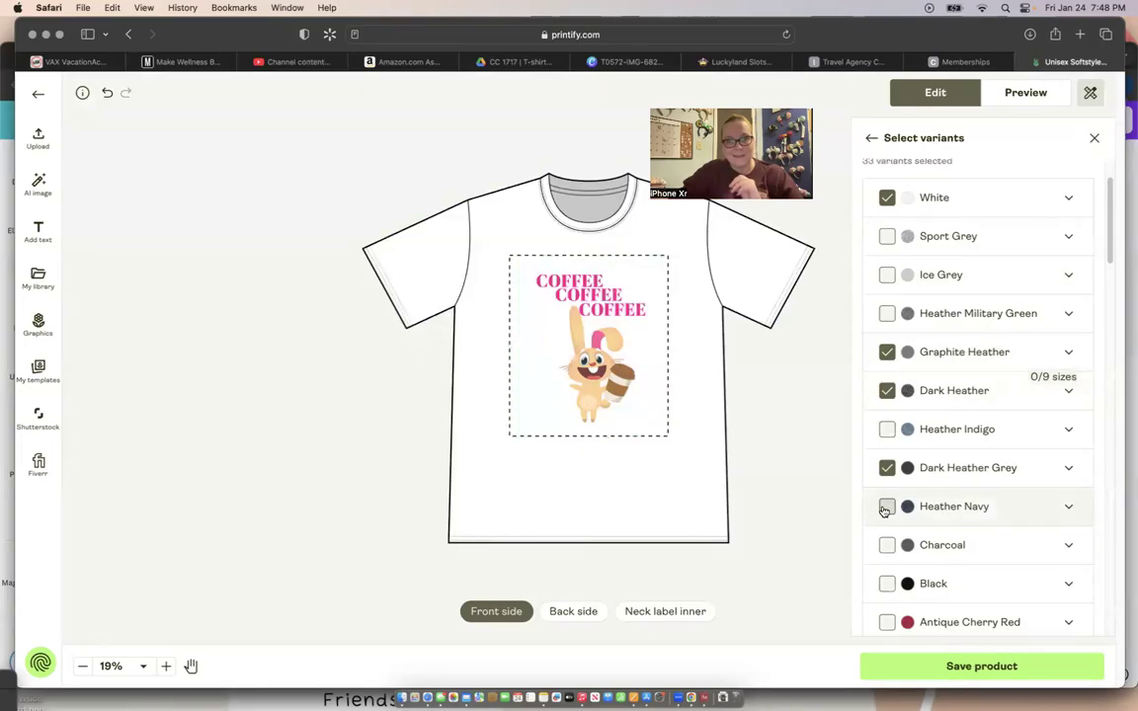
Step: Add Charcoal and Black to the shirt's color variants
left_click(889, 545)
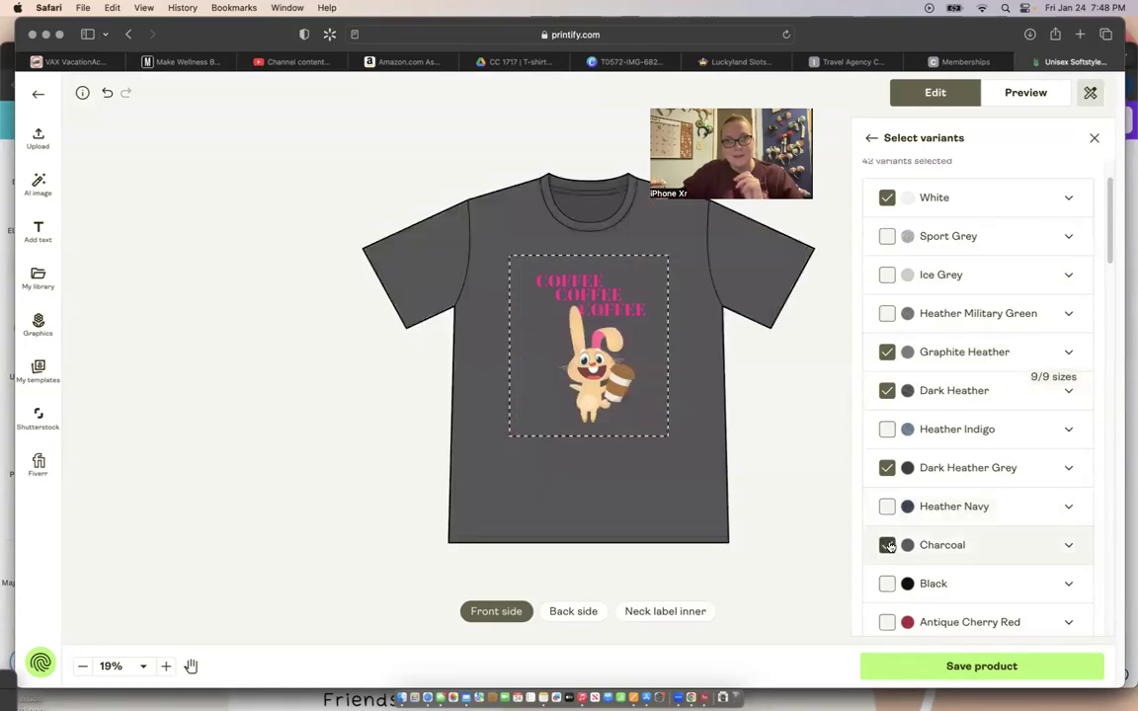
left_click(888, 584)
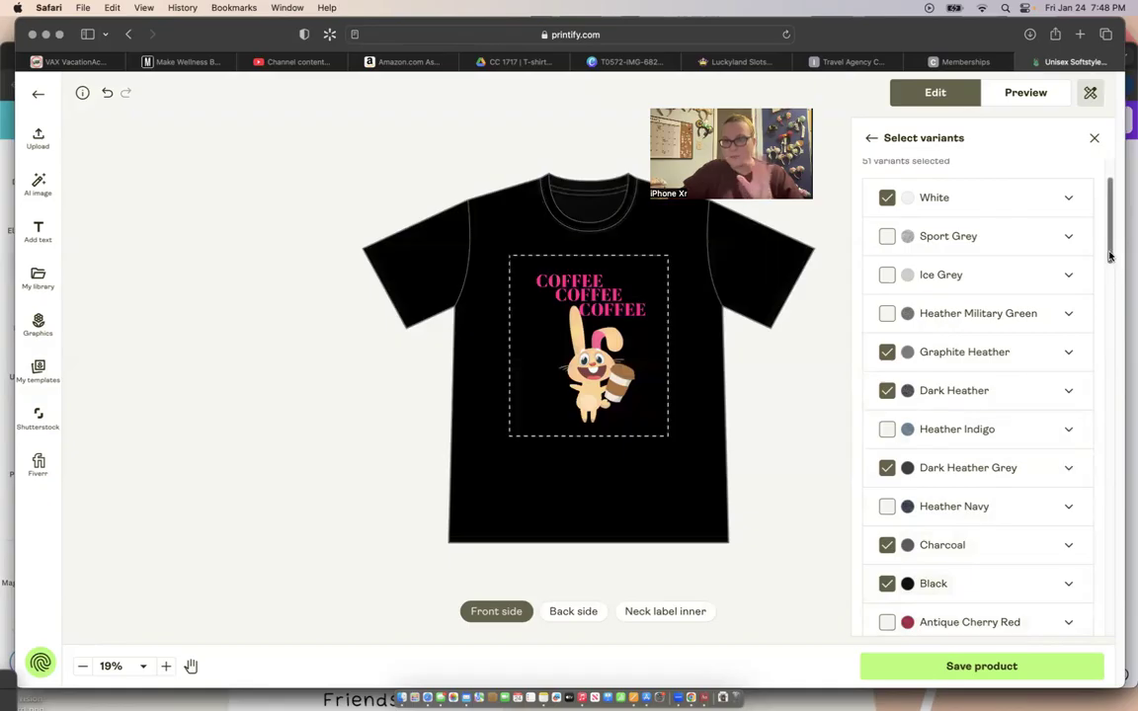
Step: Try the design on Red and Dark Chocolate, deselecting both colors again
scroll(1006, 395, "down", 5)
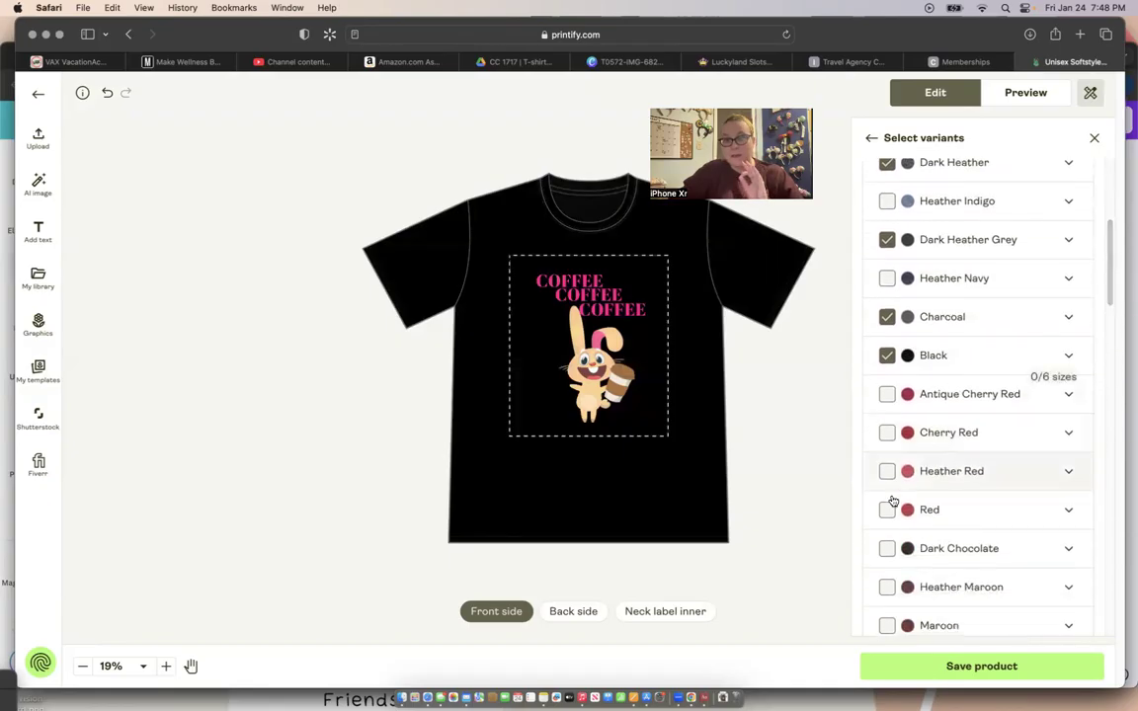
left_click(888, 509)
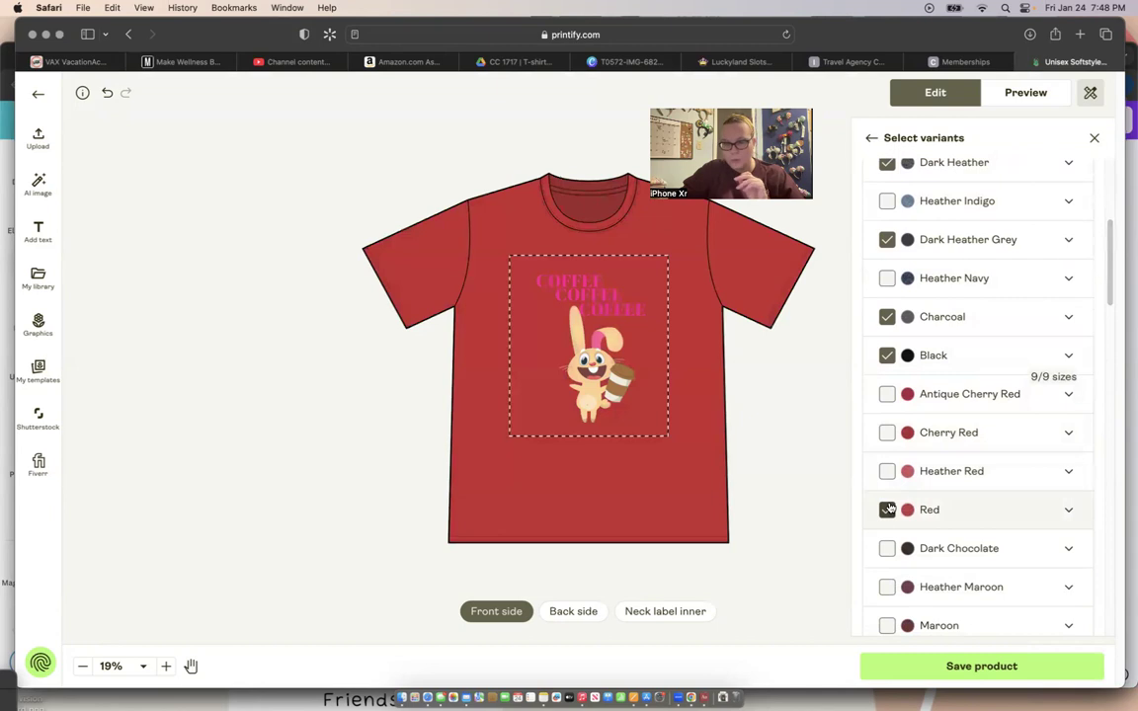
left_click(888, 509)
left_click(886, 548)
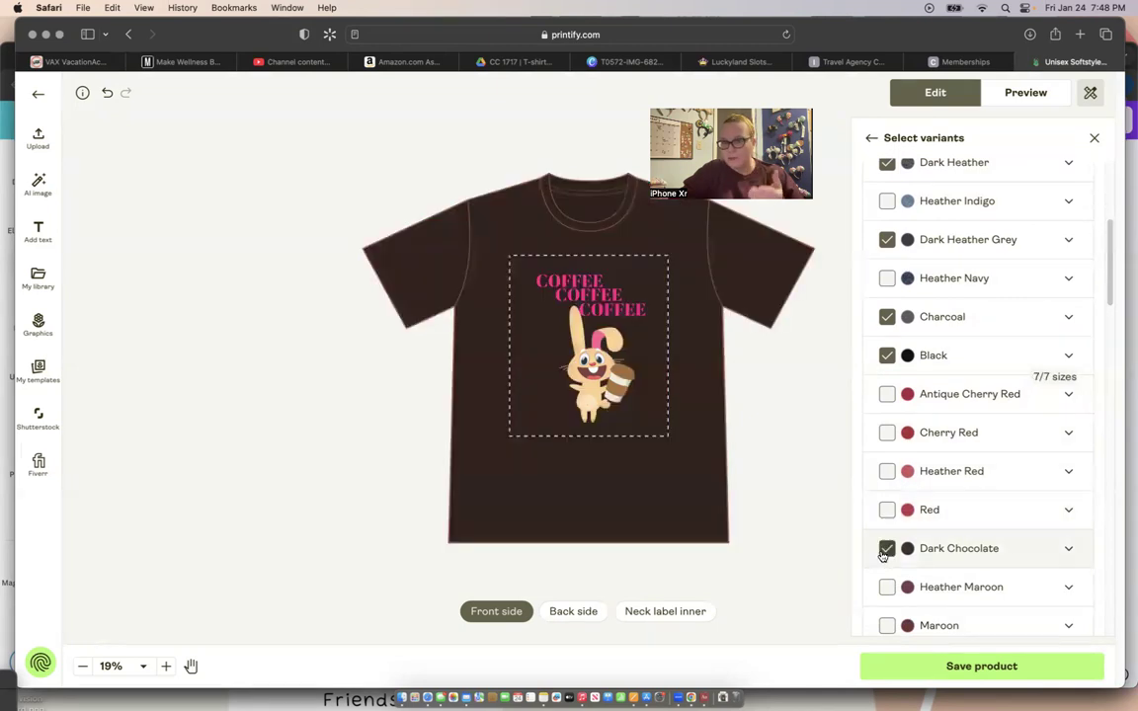
left_click(886, 551)
Step: Add Sage to the shirt's color variants
left_click_drag(1108, 298, 1104, 370)
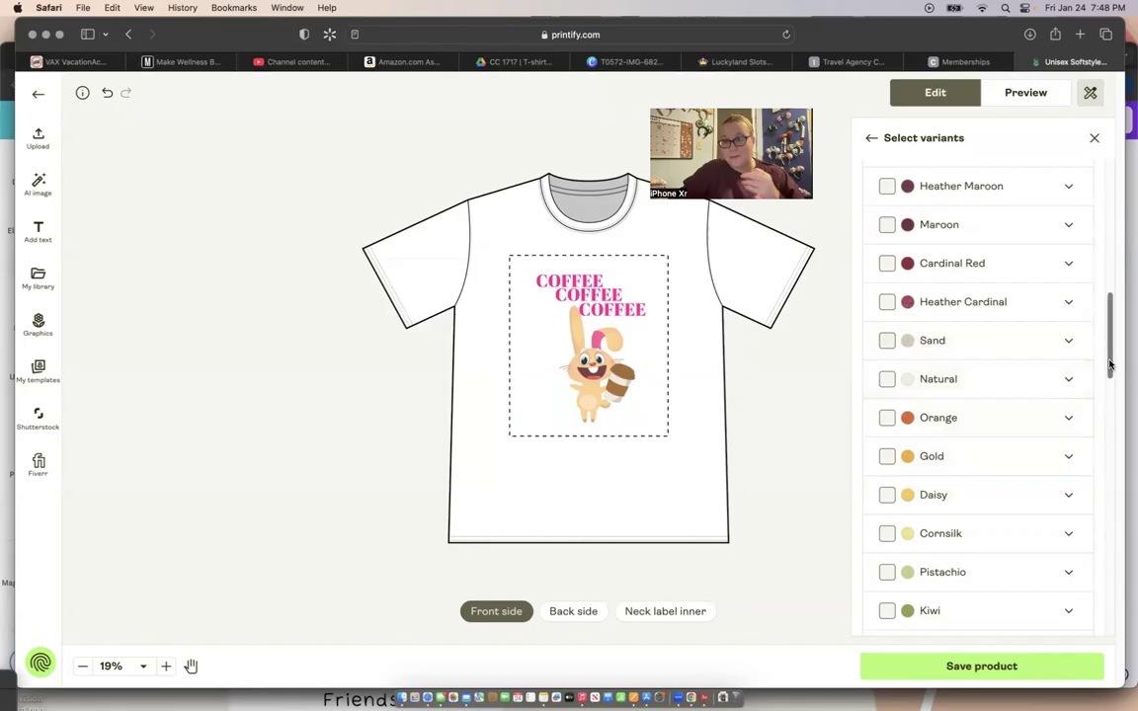
scroll(1110, 365, "down", 8)
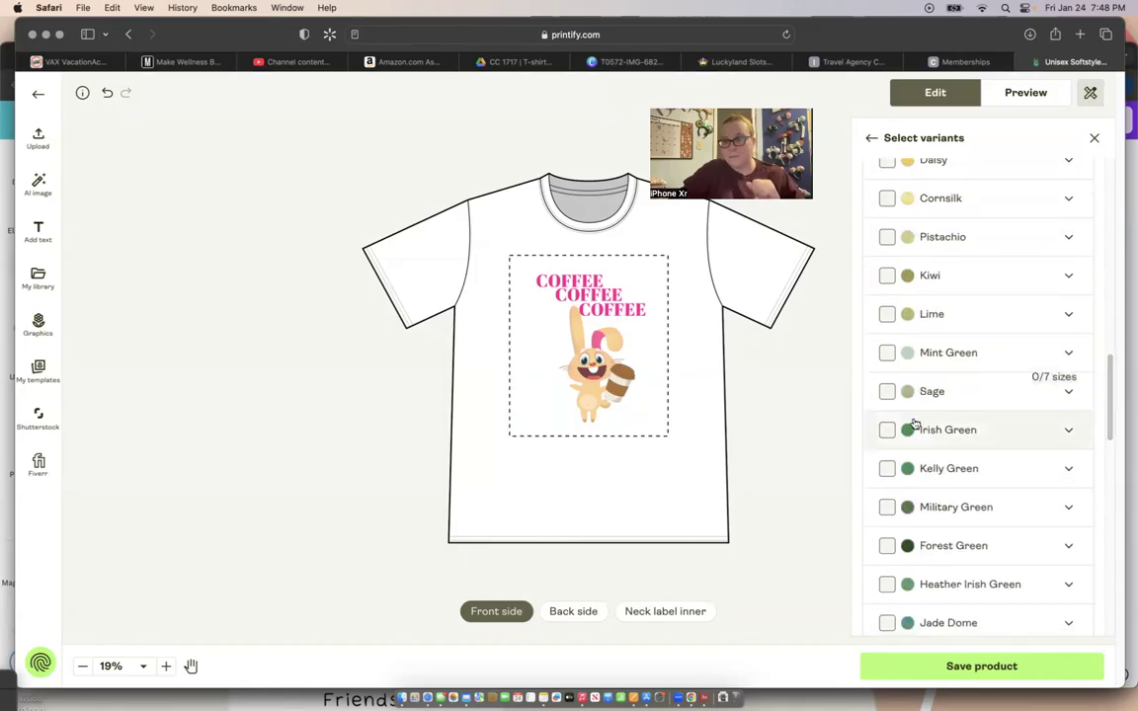
left_click(887, 392)
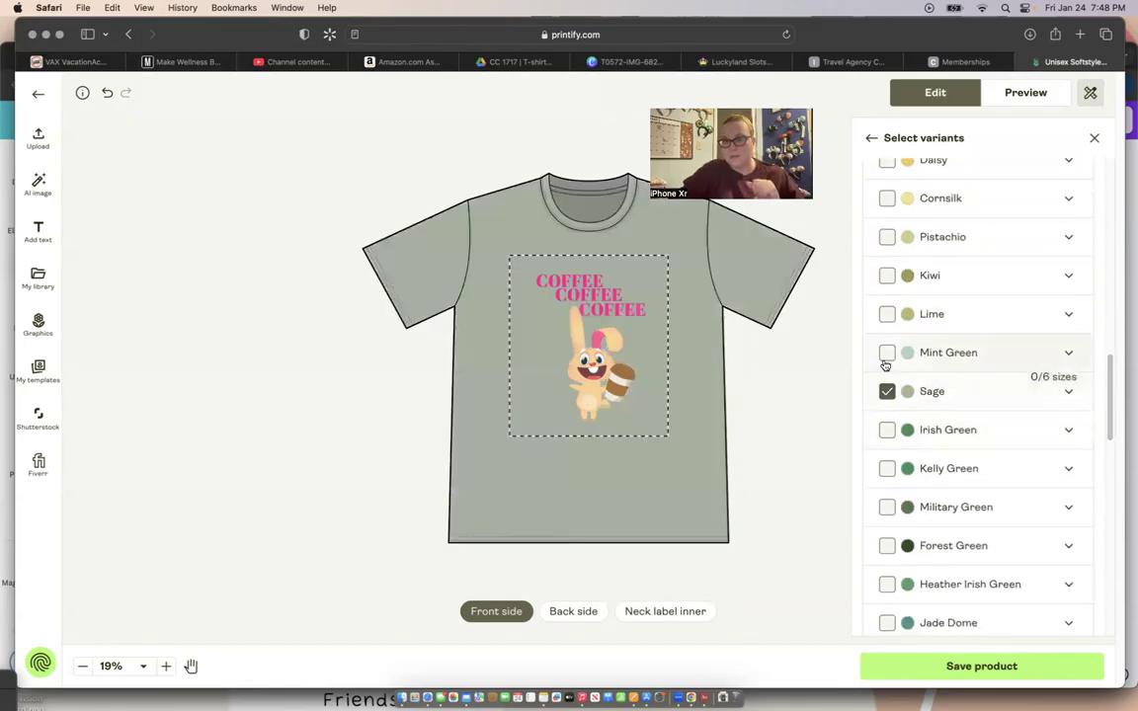
Step: Add Mint Green to the shirt's color variants
left_click(886, 358)
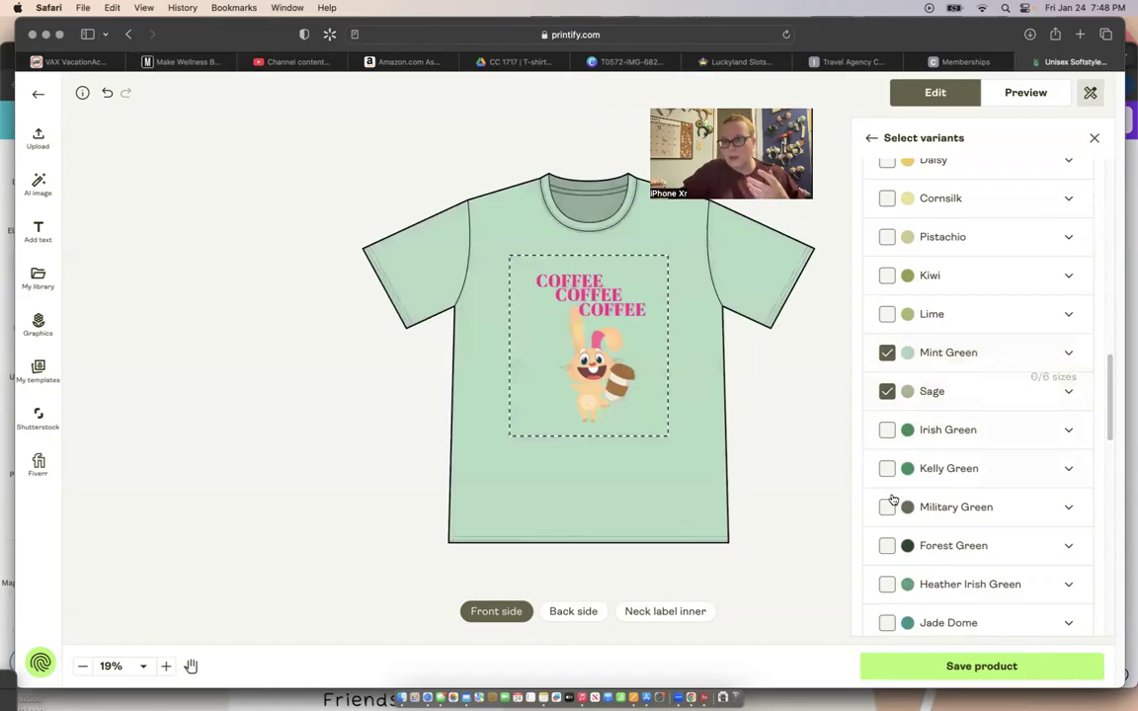
Step: Try the design on Forest Green, Military Green, Kelly Green and Jade Dome, deselecting each color again
left_click(886, 547)
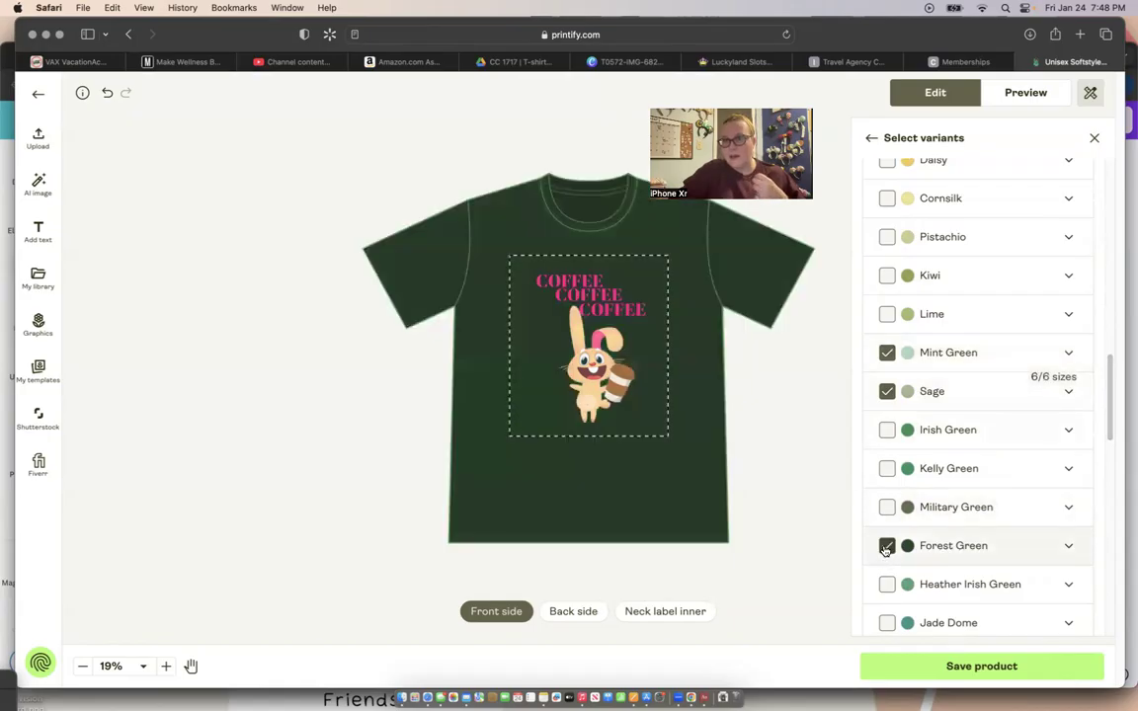
left_click(886, 546)
left_click(887, 509)
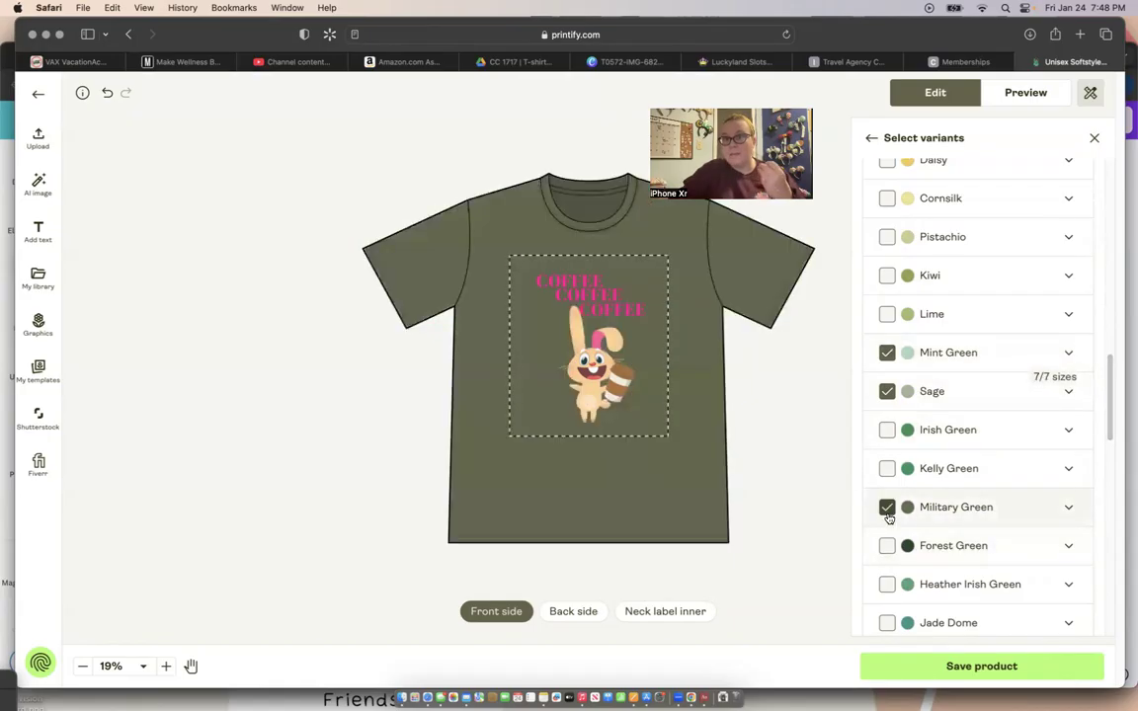
left_click(888, 508)
left_click(887, 470)
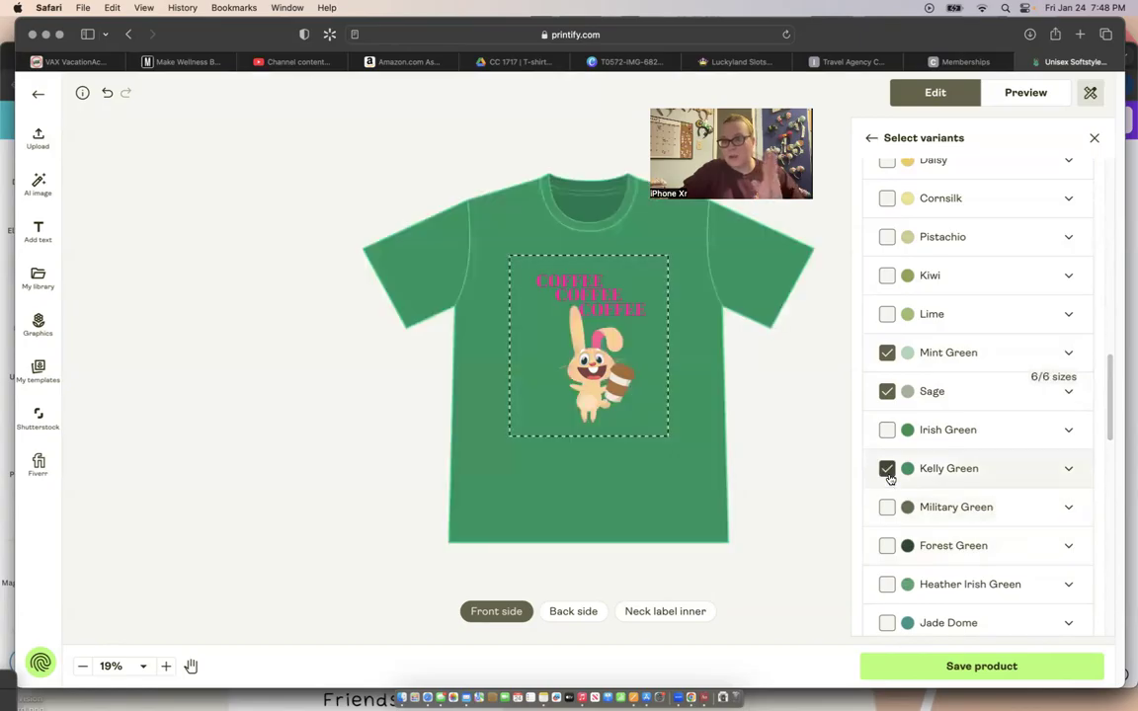
left_click(887, 470)
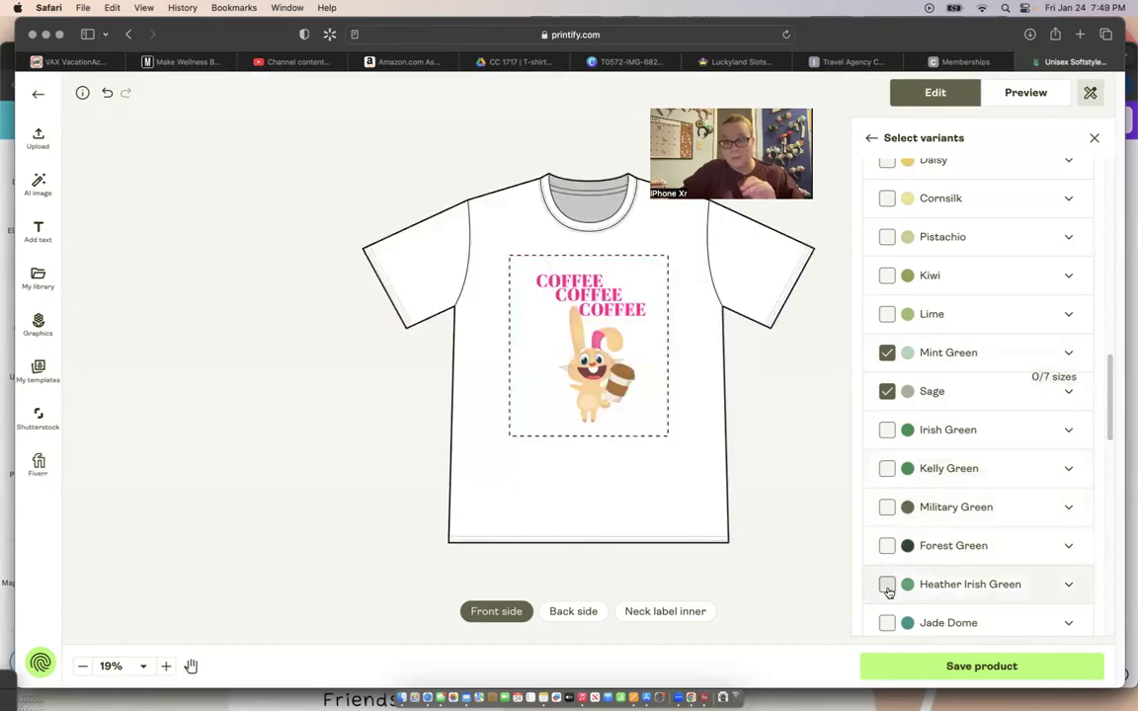
left_click(887, 624)
left_click(887, 625)
Step: Add Indigo Blue, Stone Blue and Light Blue to the shirt's color variants and save the product
left_click_drag(1107, 416, 1105, 457)
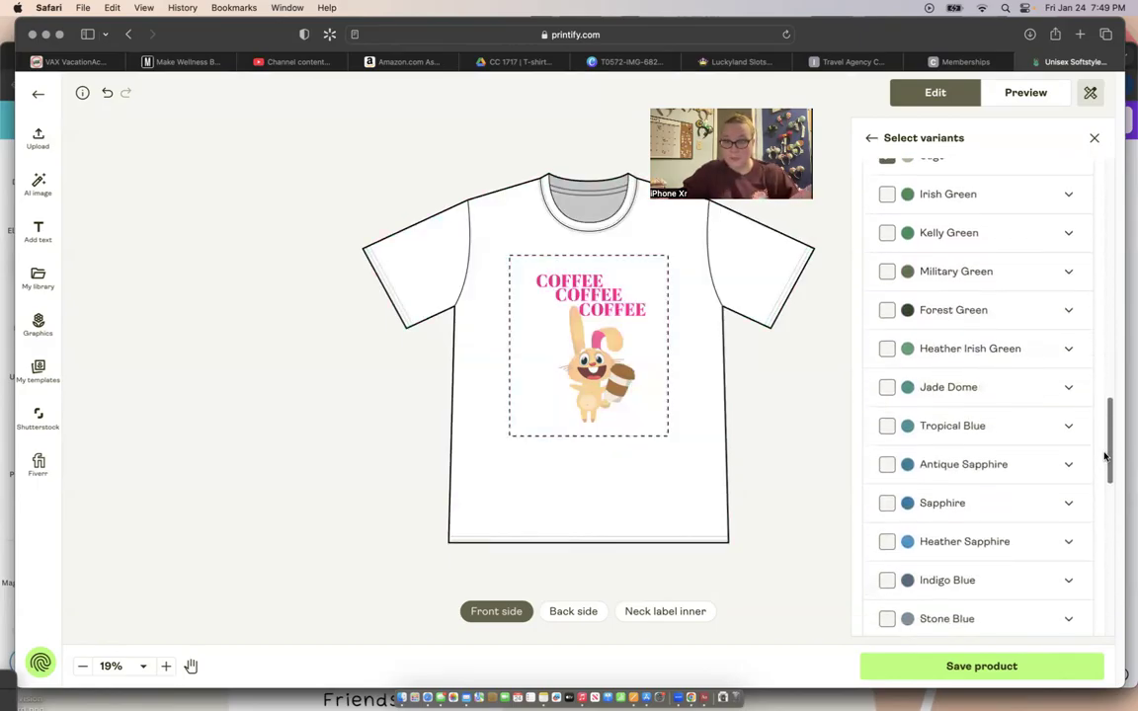
left_click(887, 581)
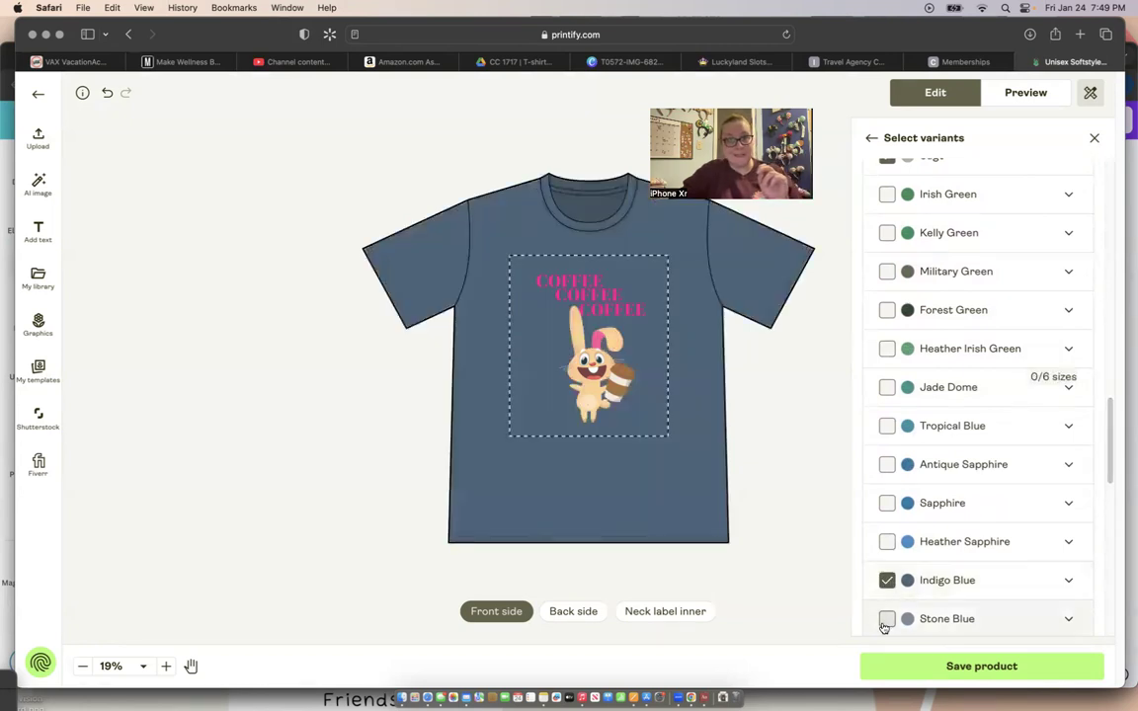
left_click(886, 620)
left_click_drag(1107, 484, 1105, 519)
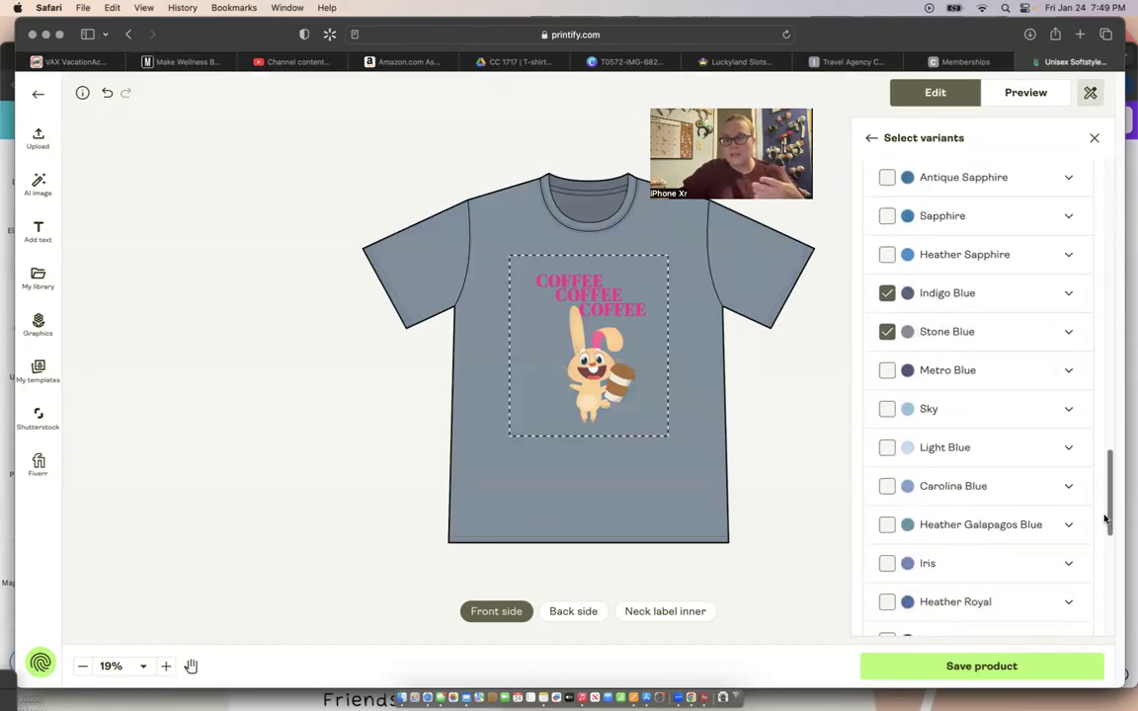
left_click(888, 450)
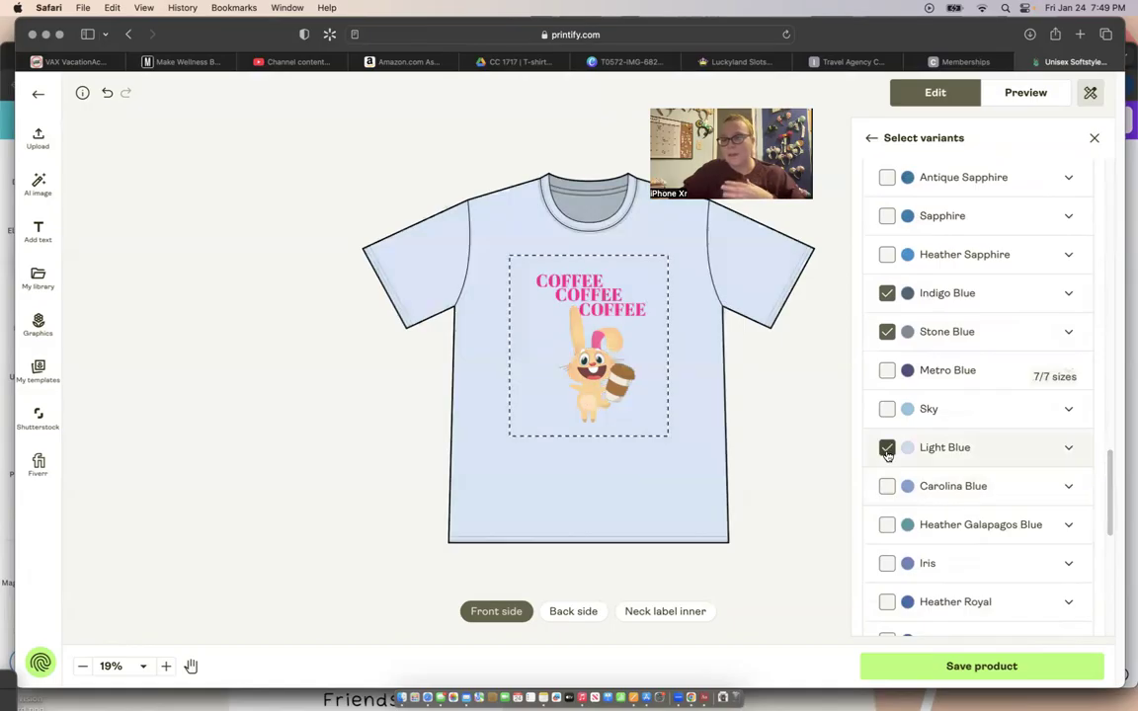
left_click(919, 668)
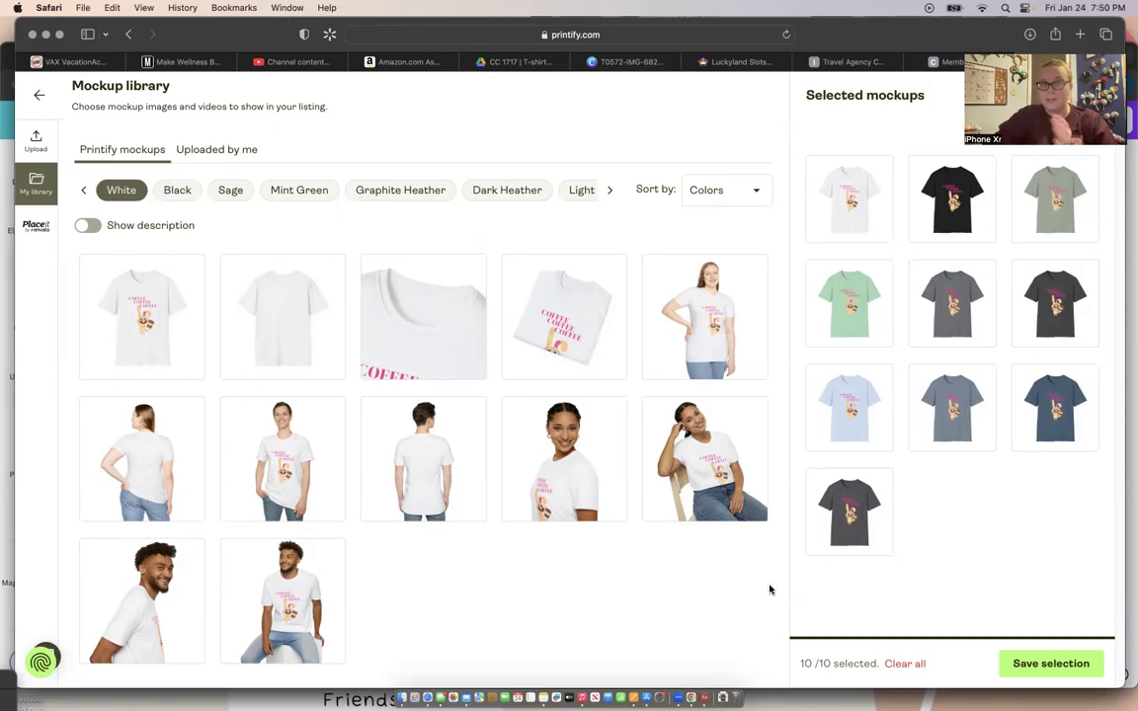
Step: Upload MOCKUP2.png from the Downloads folder to the product's own mockup images
left_click(216, 150)
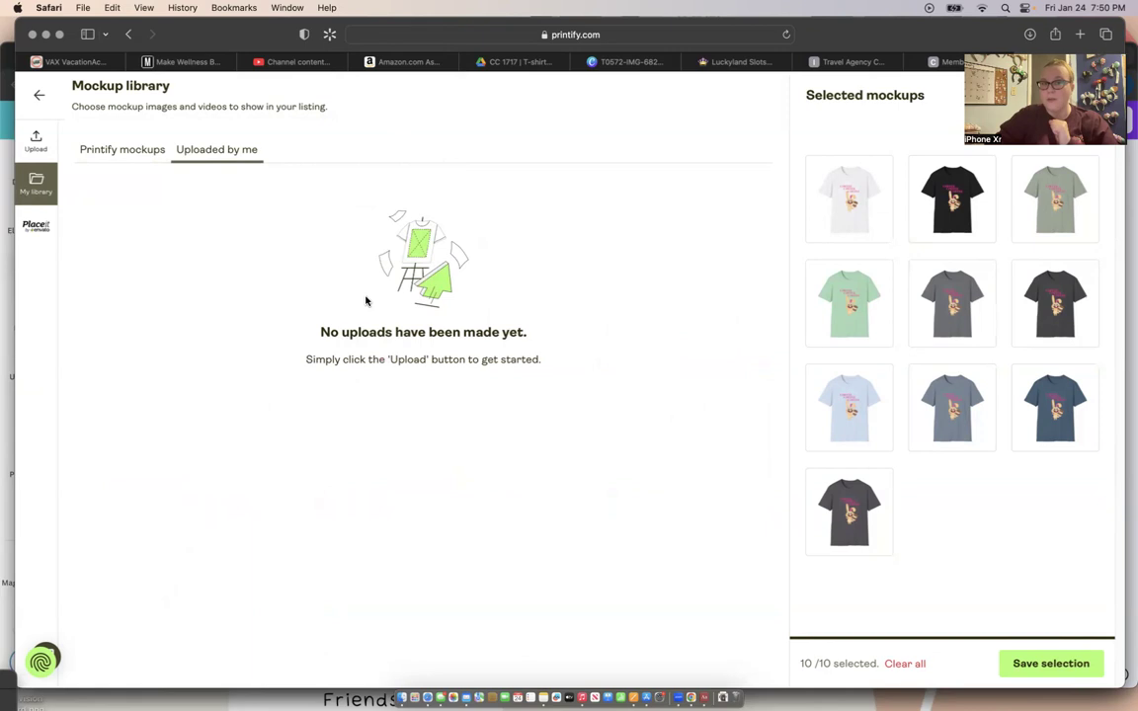
left_click(35, 140)
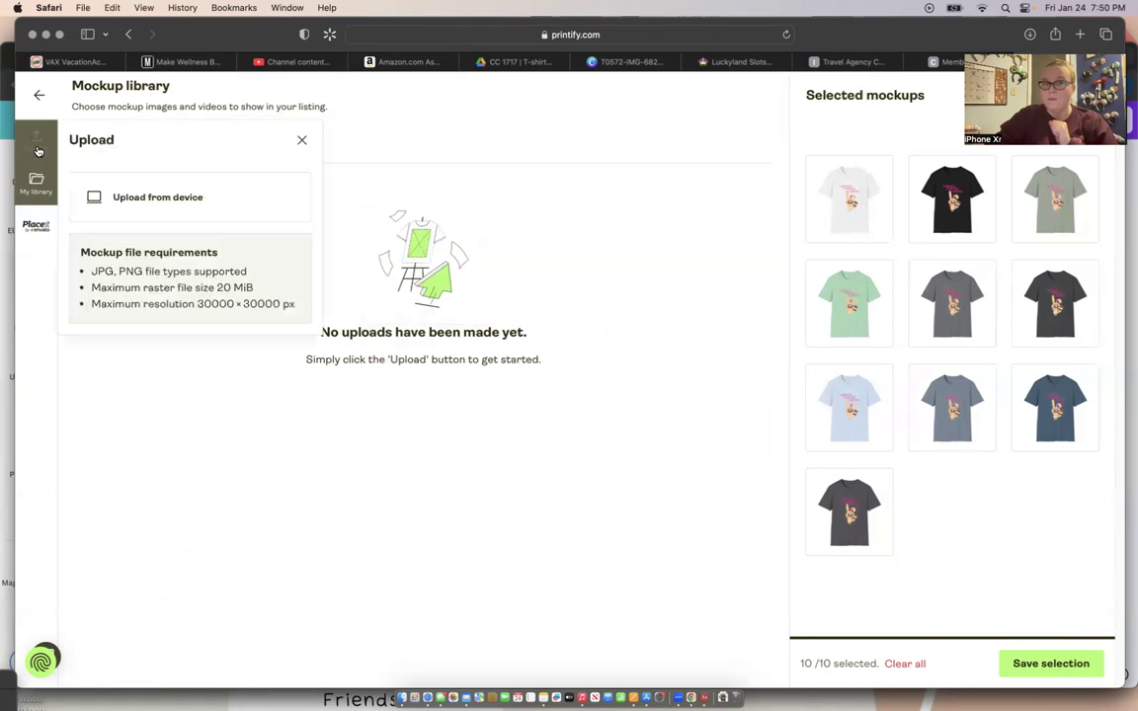
left_click(143, 203)
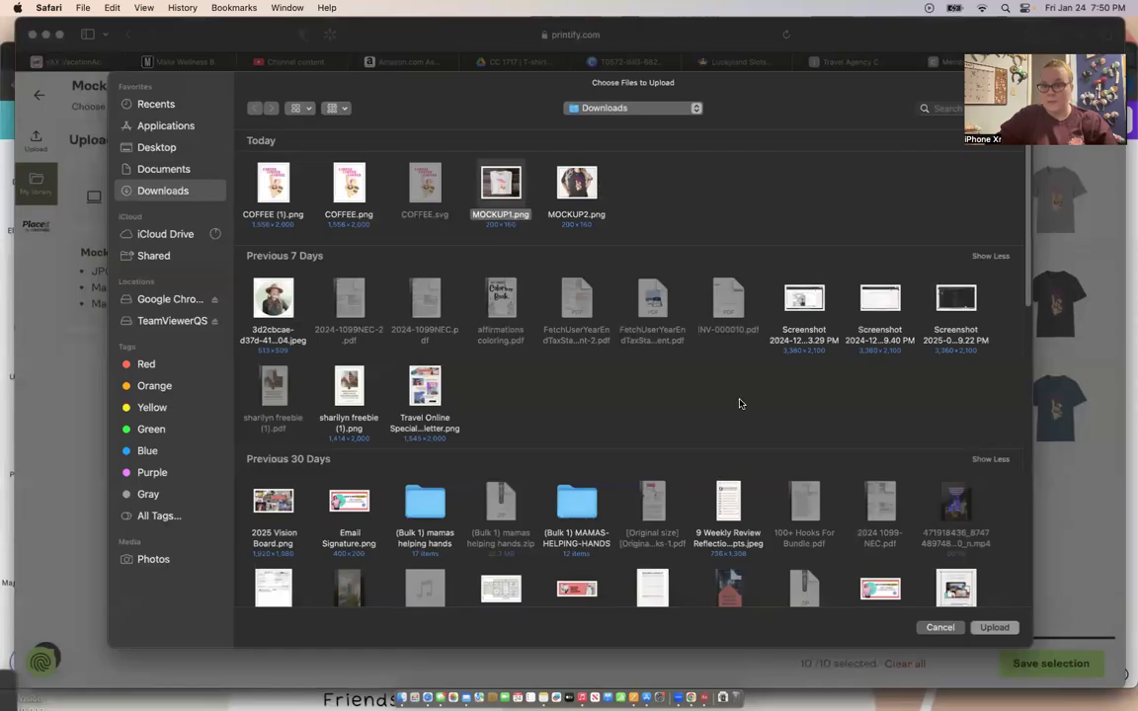
left_click(583, 190)
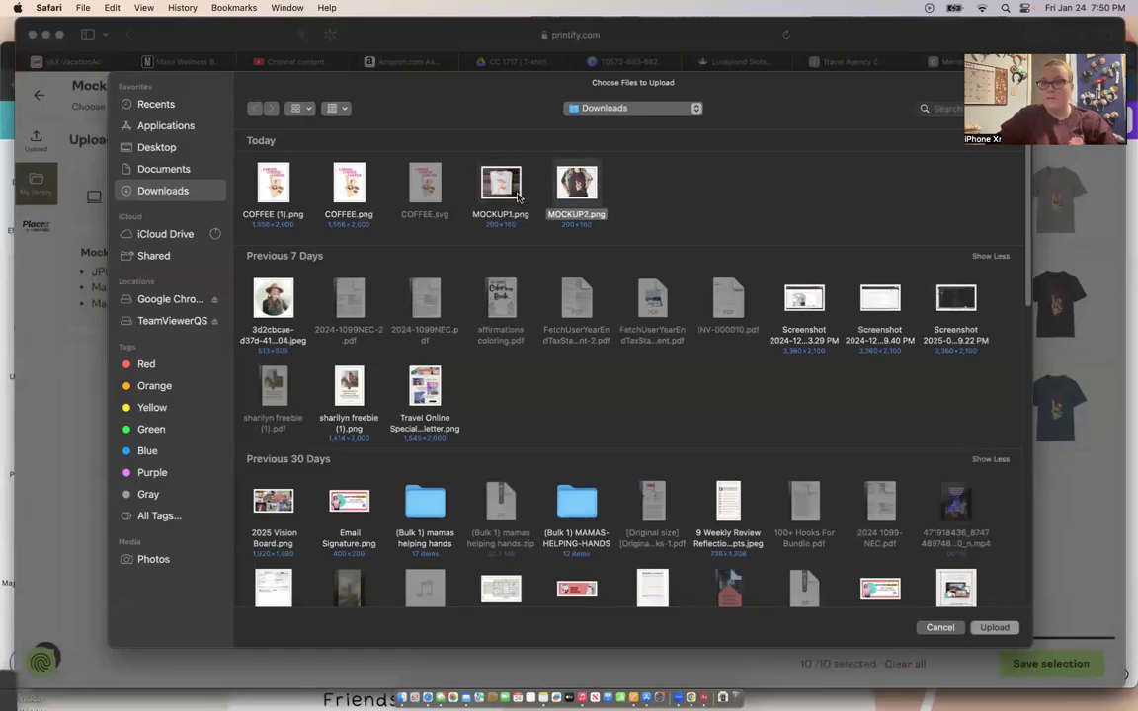
left_click(995, 628)
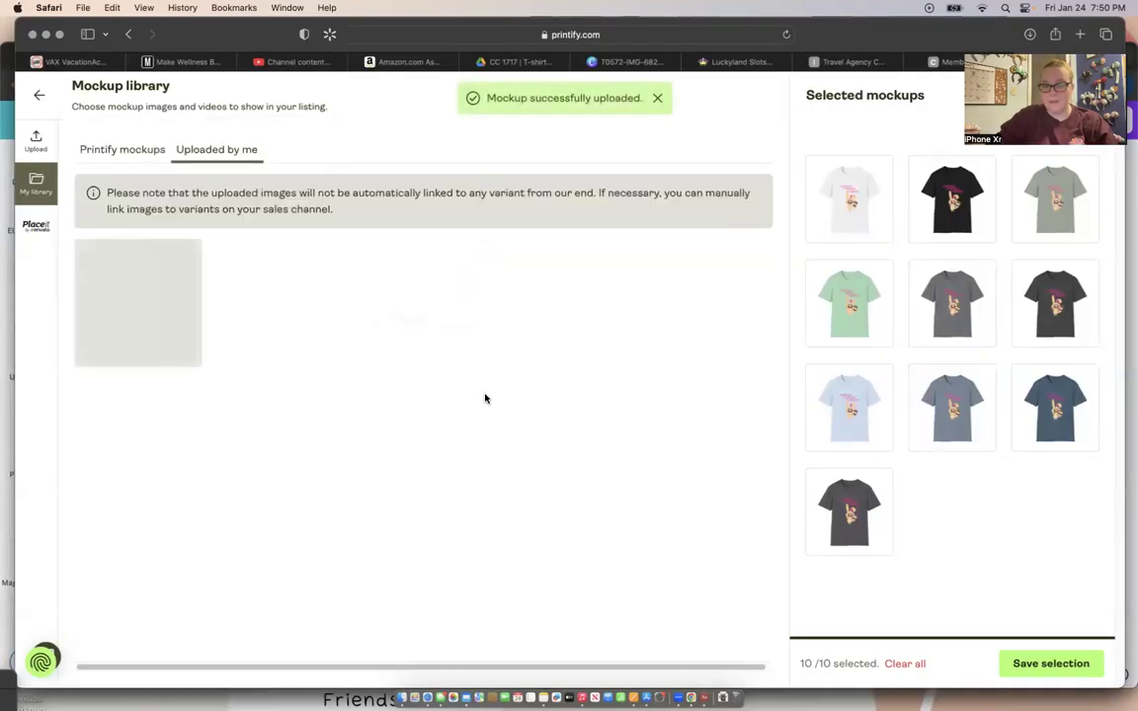
Step: Upload MOCKUP1.png from the Downloads folder as another own mockup and save the mockup selection
left_click(52, 141)
left_click(149, 196)
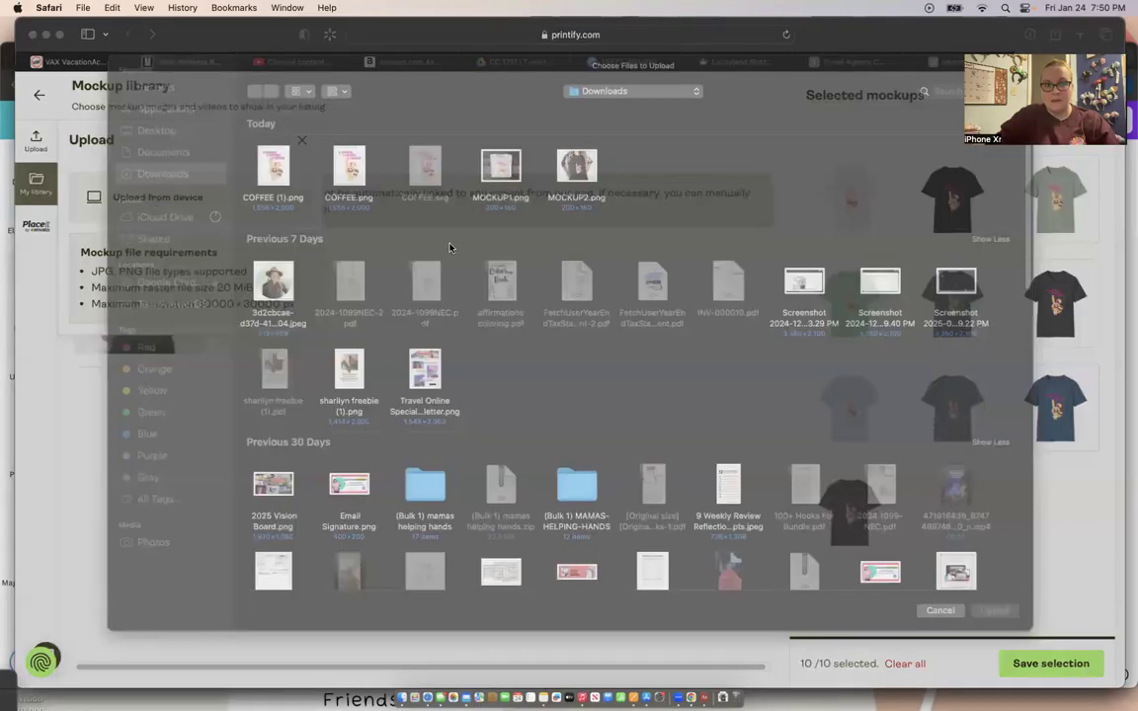
left_click(993, 626)
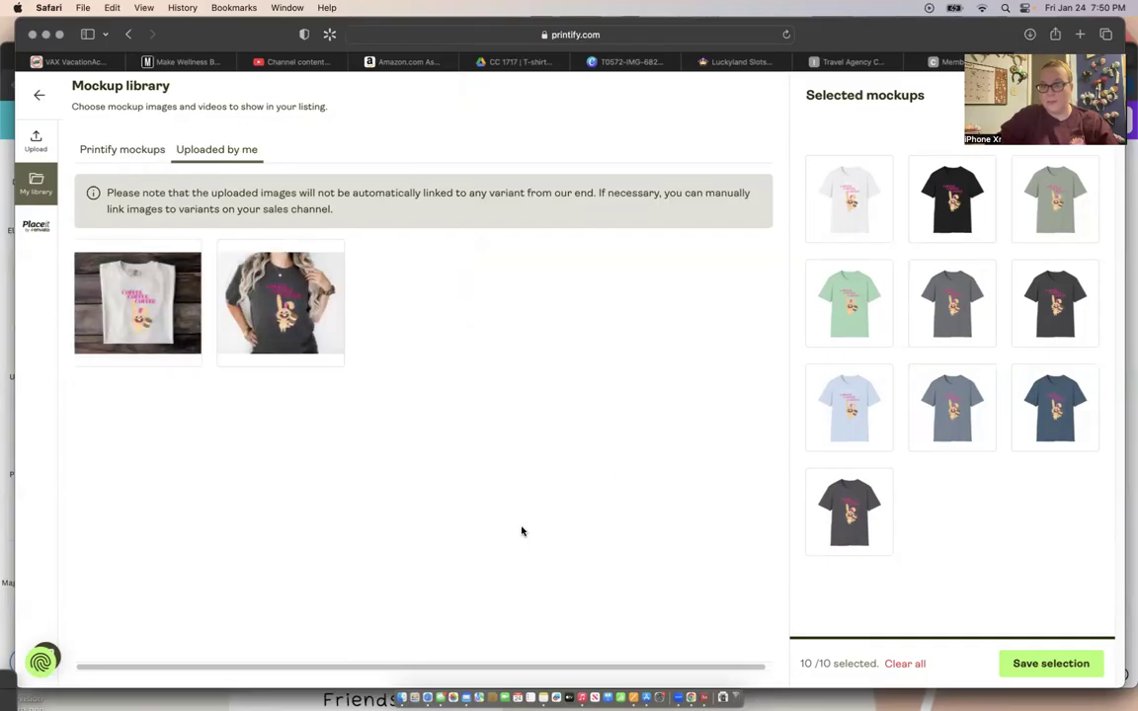
left_click(1043, 665)
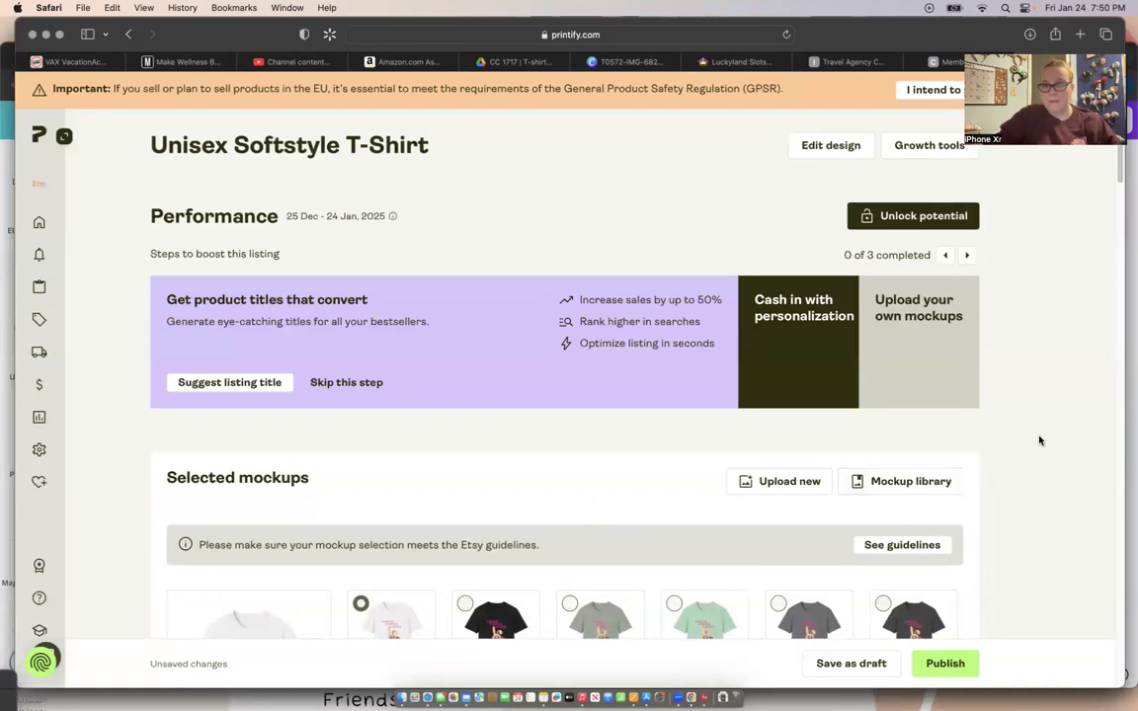
Step: Check the listing's selected mockups, reopen the mockup library, dismiss its guided tips and show the uploaded mockups
scroll(1039, 441, "down", 5)
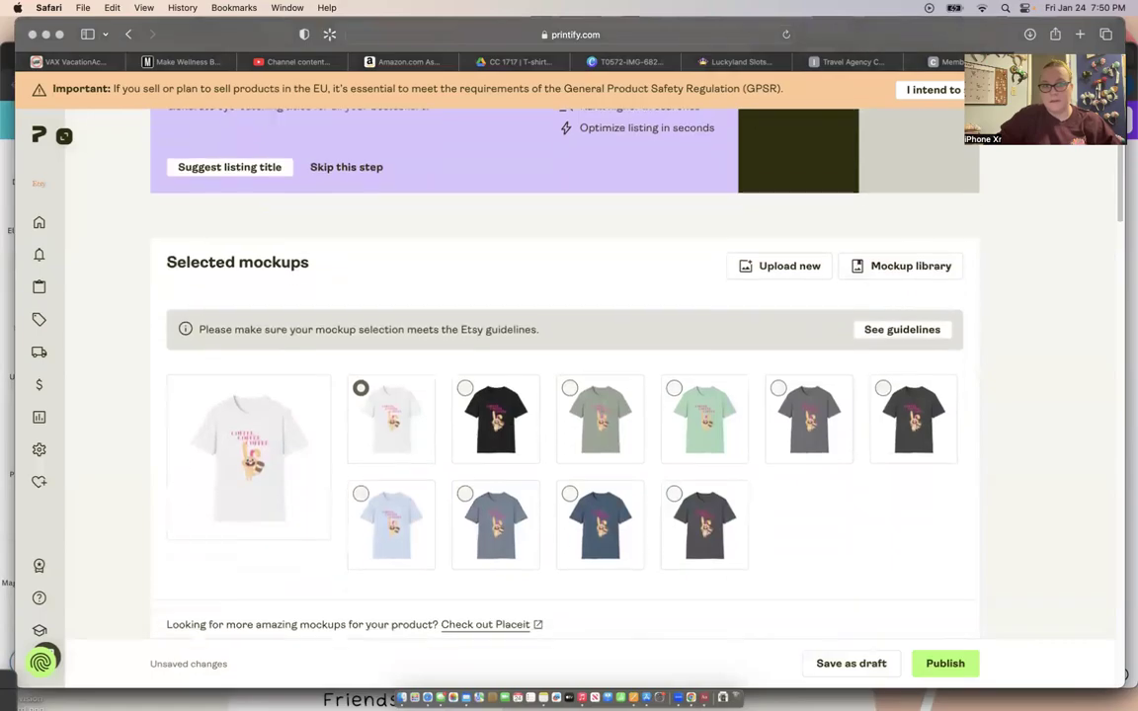
scroll(569, 396, "down", 3)
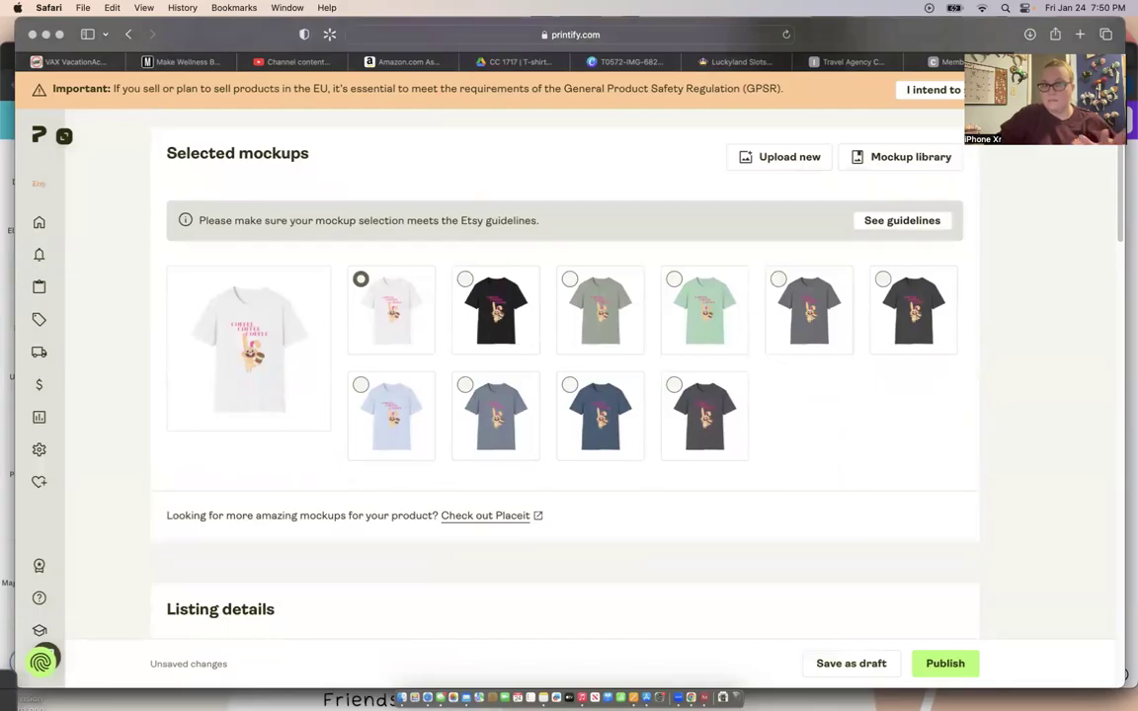
scroll(569, 395, "down", 3)
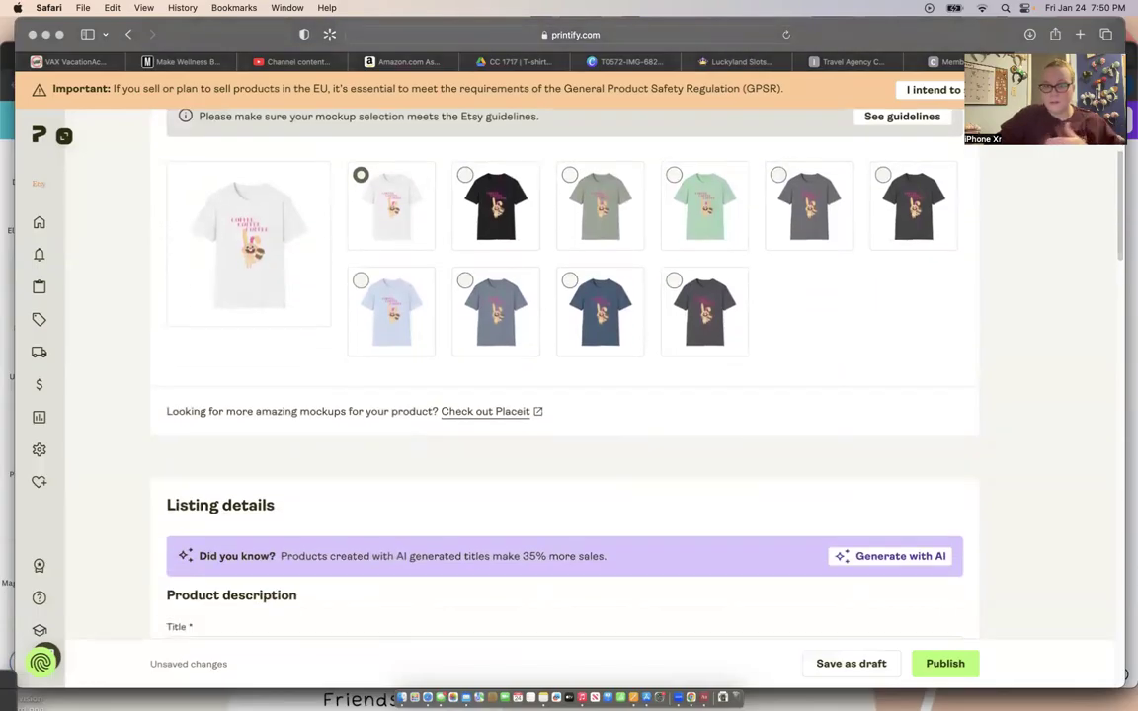
scroll(569, 396, "up", 4)
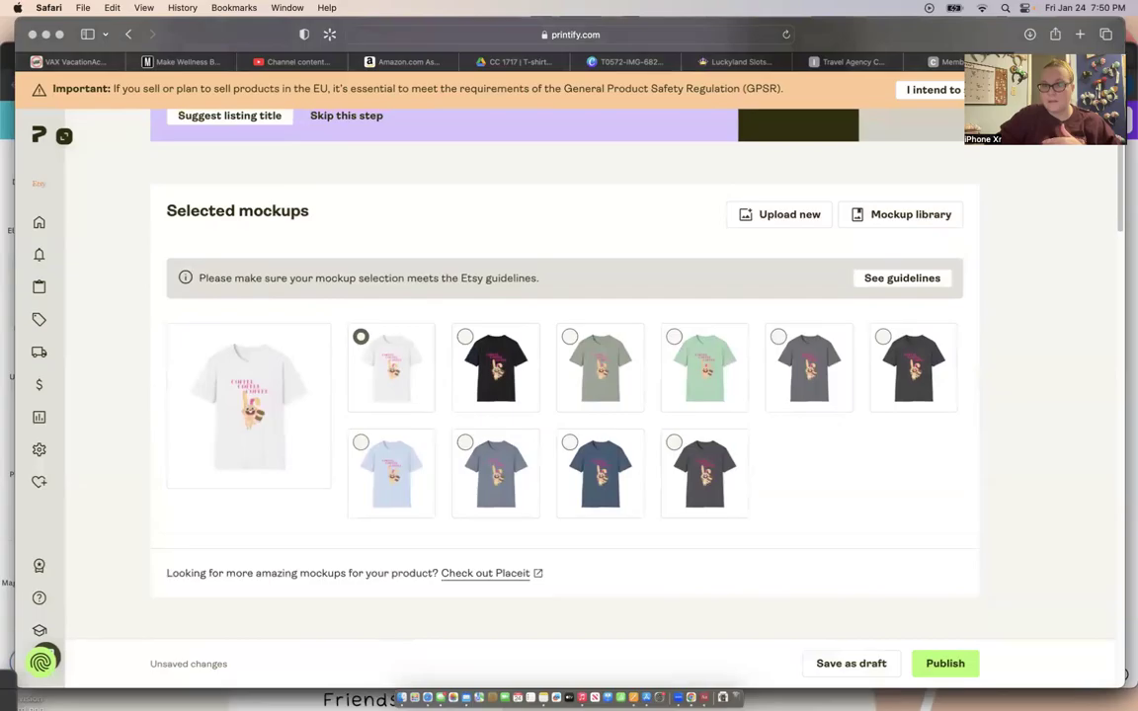
left_click(904, 213)
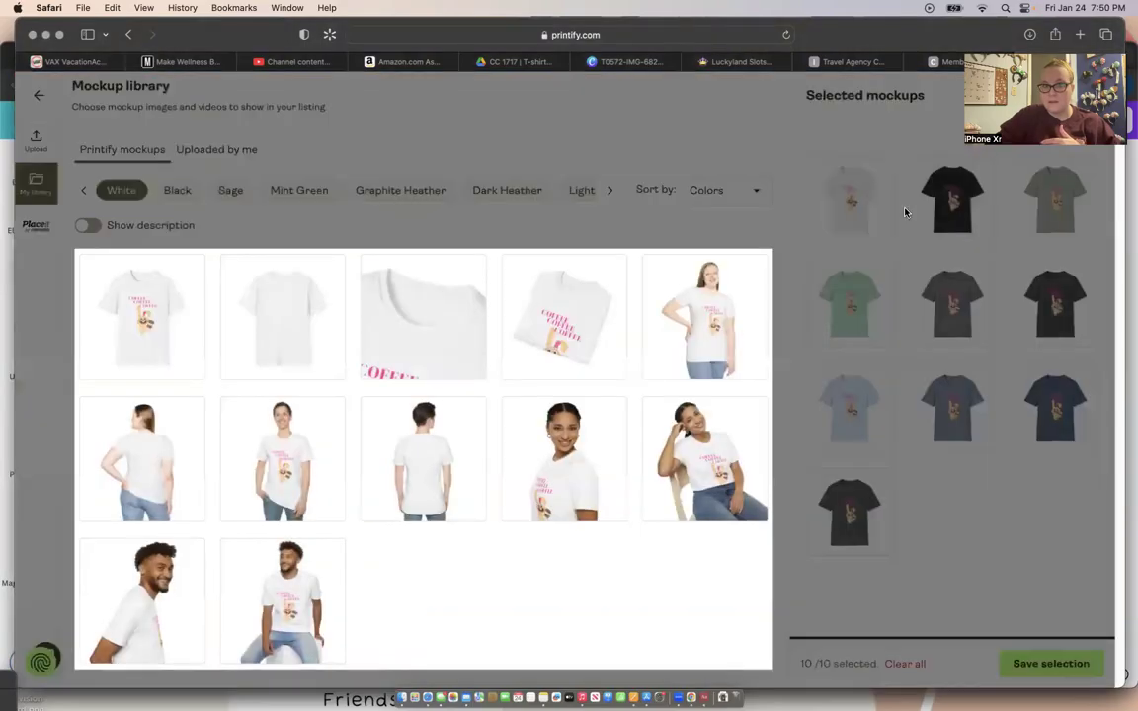
left_click(341, 530)
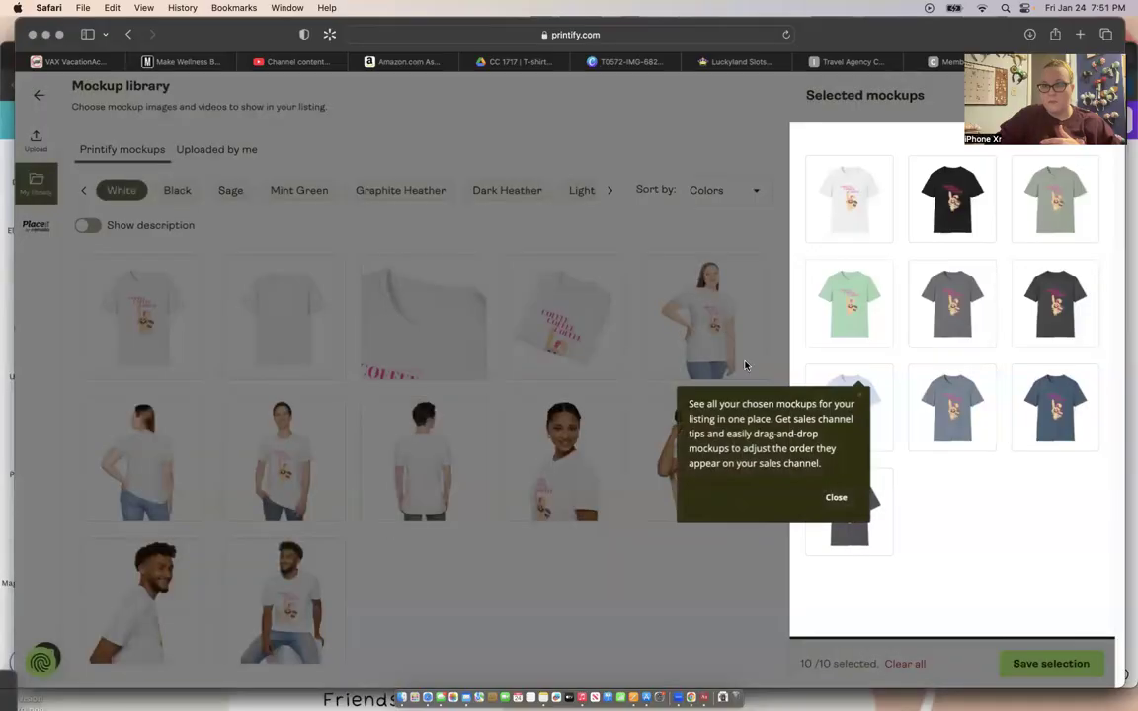
left_click(835, 497)
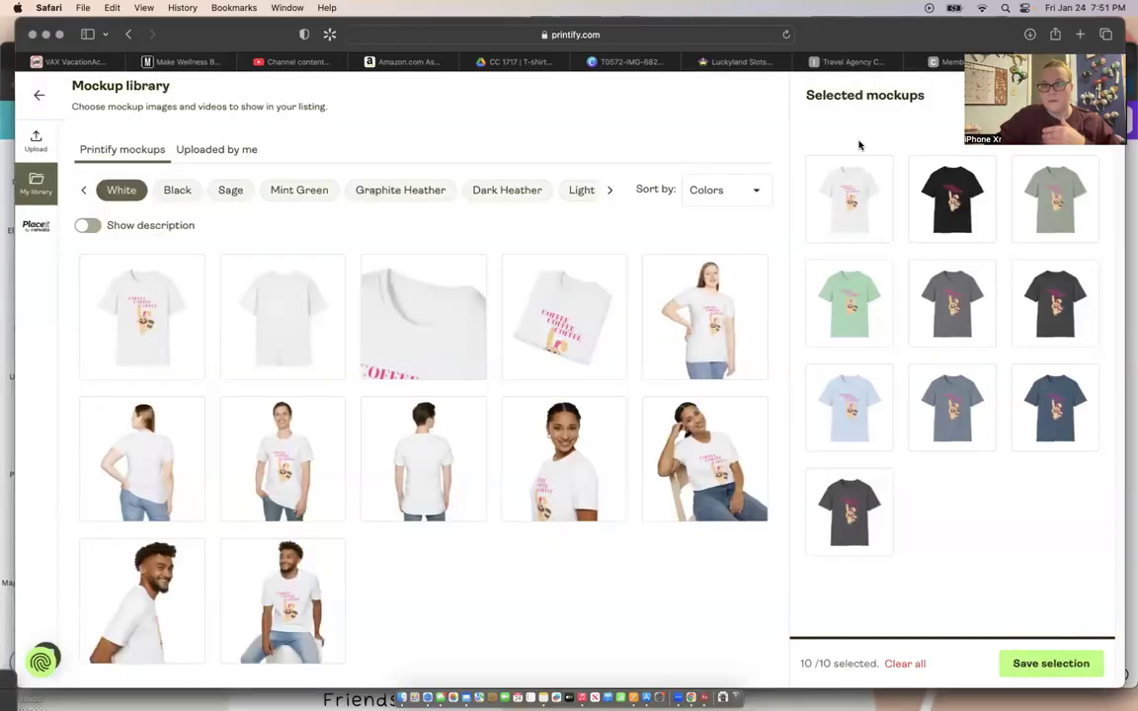
left_click(225, 152)
Step: Try to add the uploaded dark-shirt mockup to the existing mockup selection
left_click(254, 302)
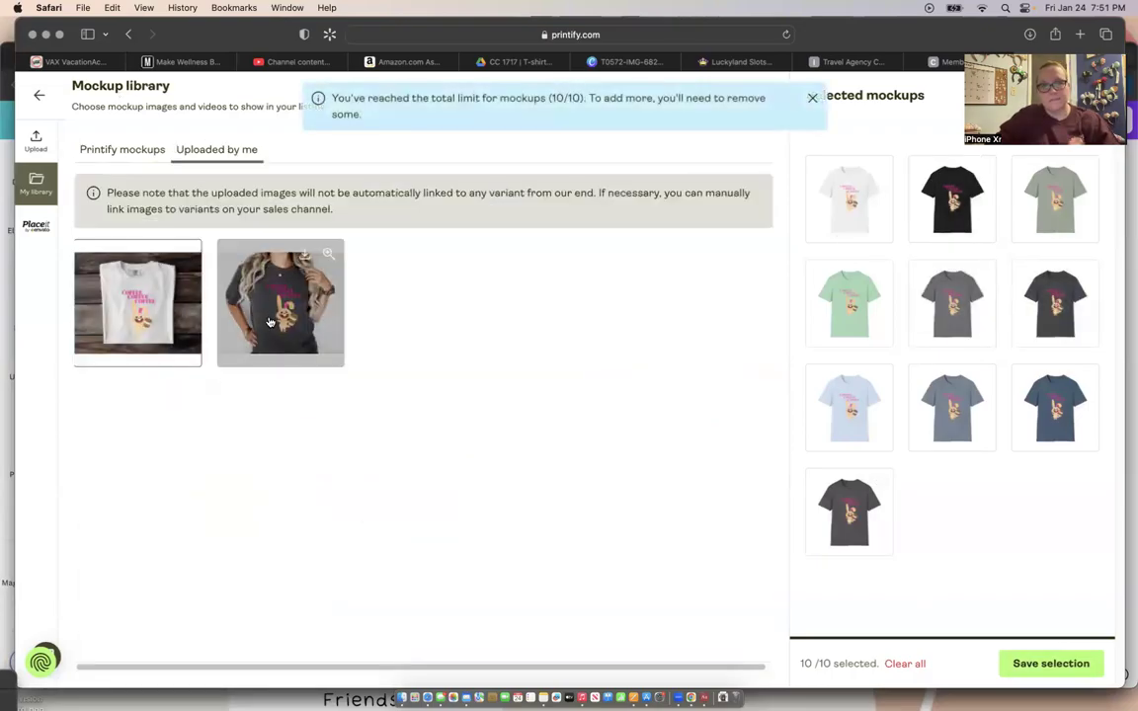
left_click(267, 319)
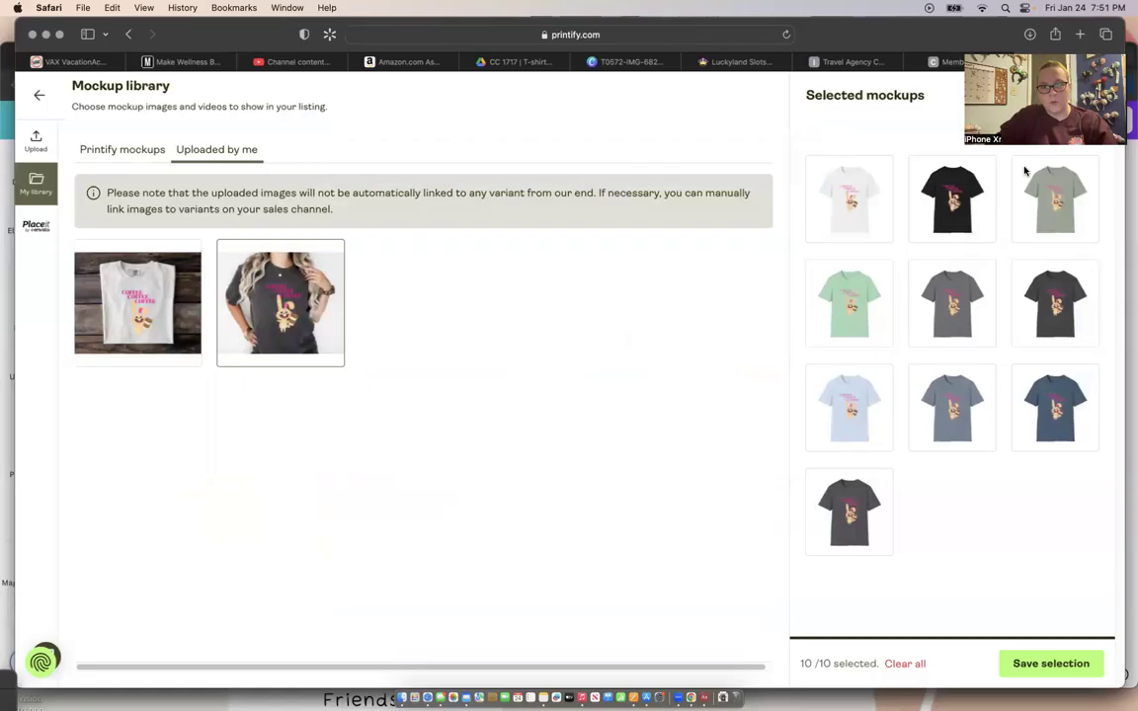
Step: Clear all selected mockups, select the uploaded dark-shirt and folded white-shirt mockups instead, and save the selection
left_click(901, 665)
left_click(228, 329)
left_click(135, 291)
left_click(1039, 667)
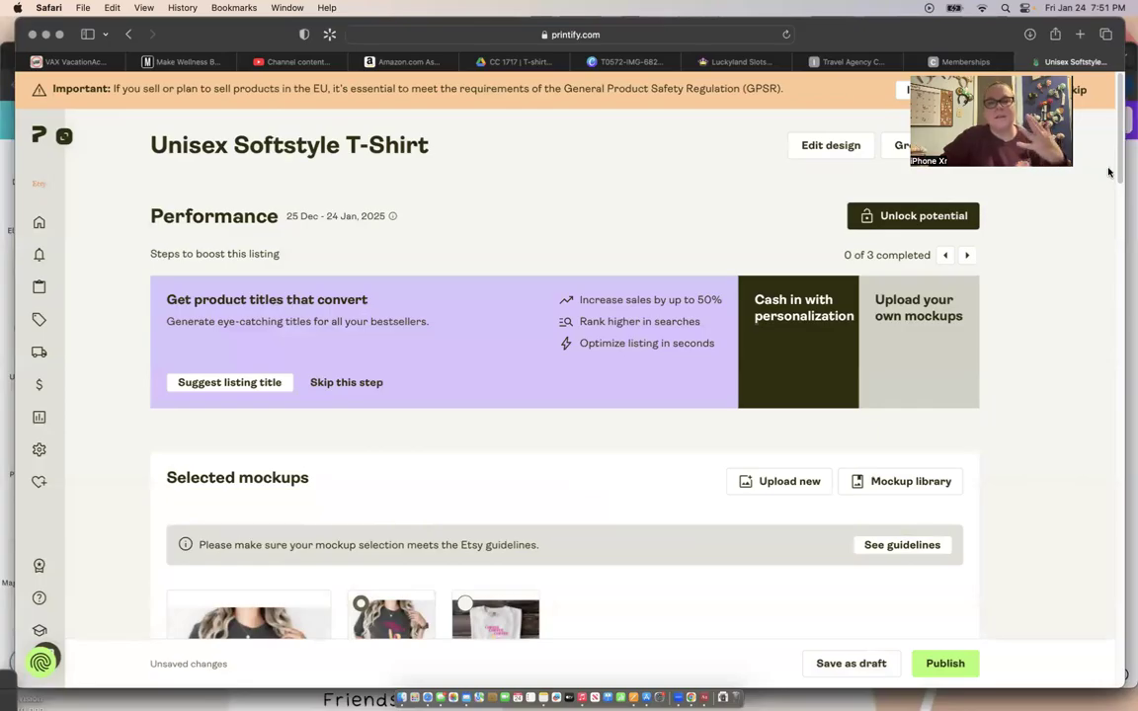
Step: Replace the listing title with "Coffee Coffee Coffee Tshirt For OverTired Moms"
scroll(1118, 187, "down", 2)
scroll(1118, 187, "down", 5)
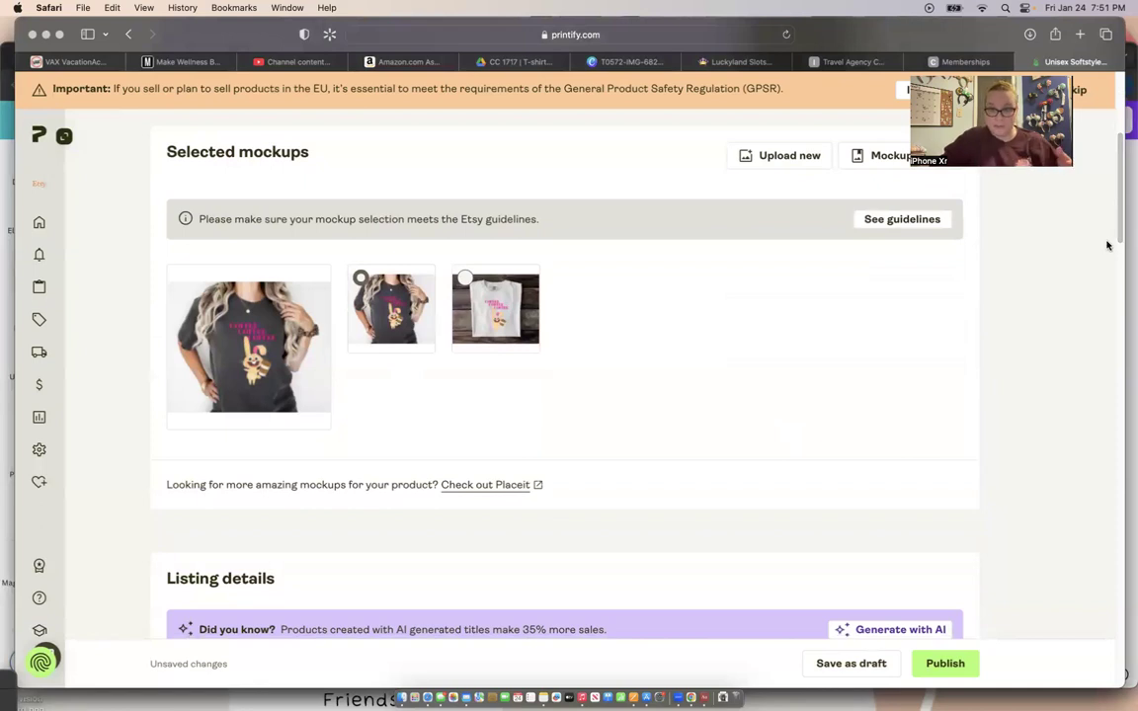
left_click_drag(1119, 233, 1129, 307)
left_click(323, 342)
left_click_drag(323, 340, 159, 336)
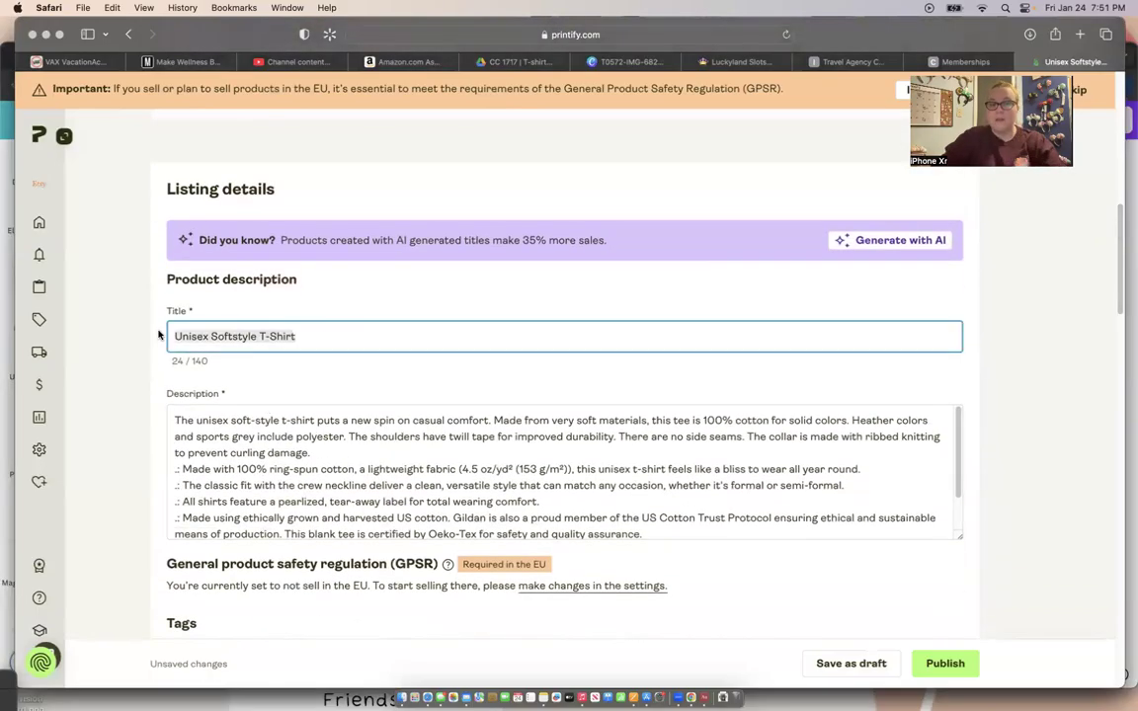
type("CO")
key("BackSpace")
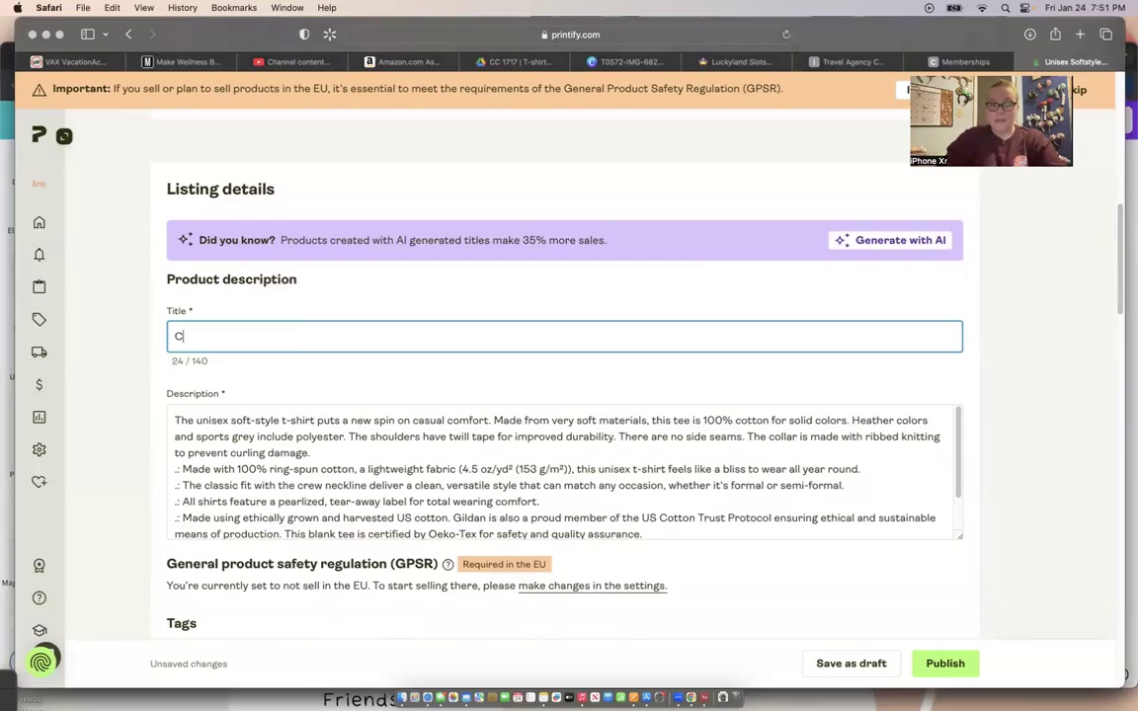
type("offee")
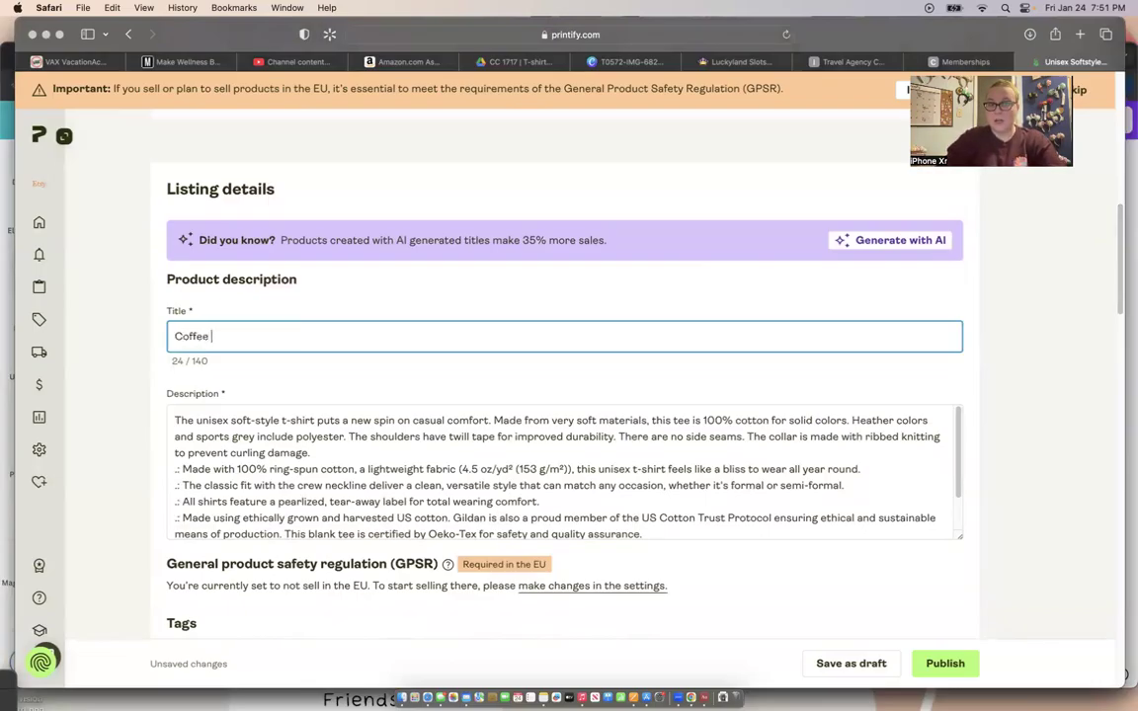
type(" Coffee ")
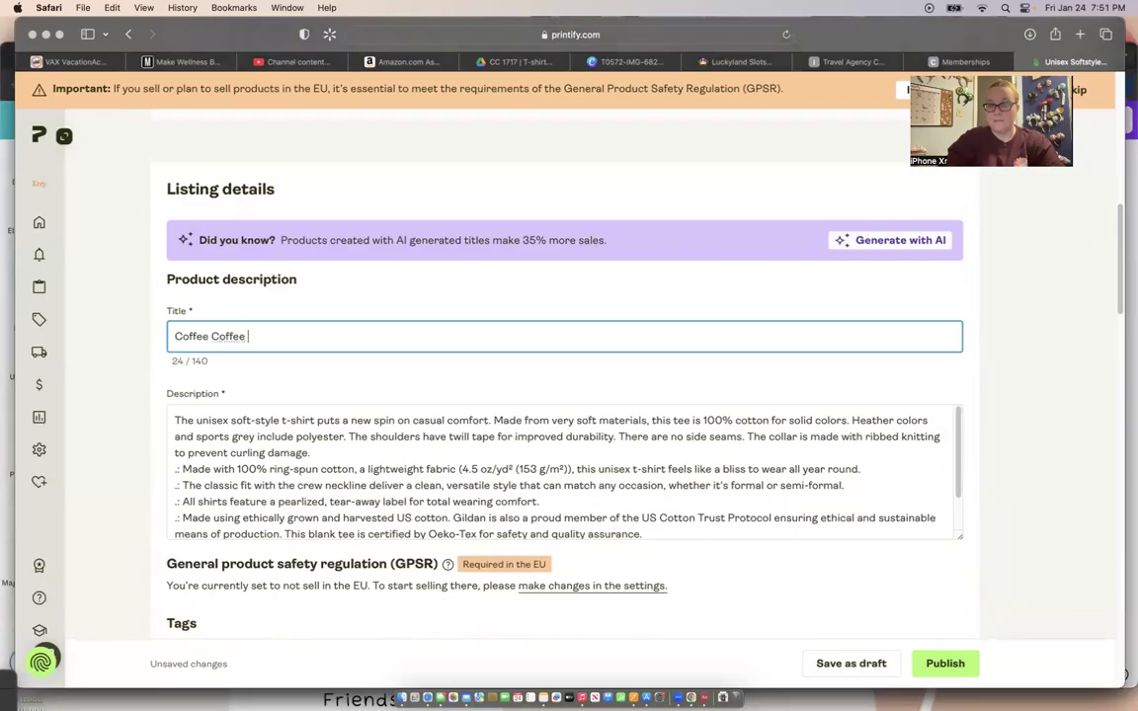
type("Coffee Tshirt ")
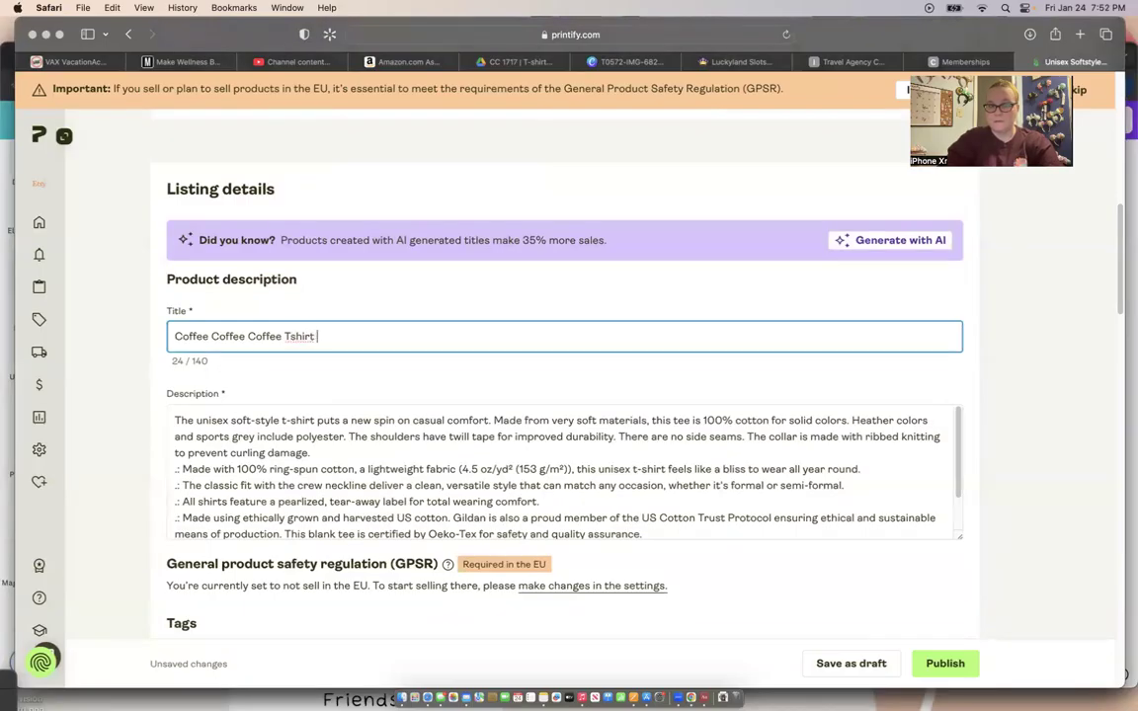
type("For OverTired Moms")
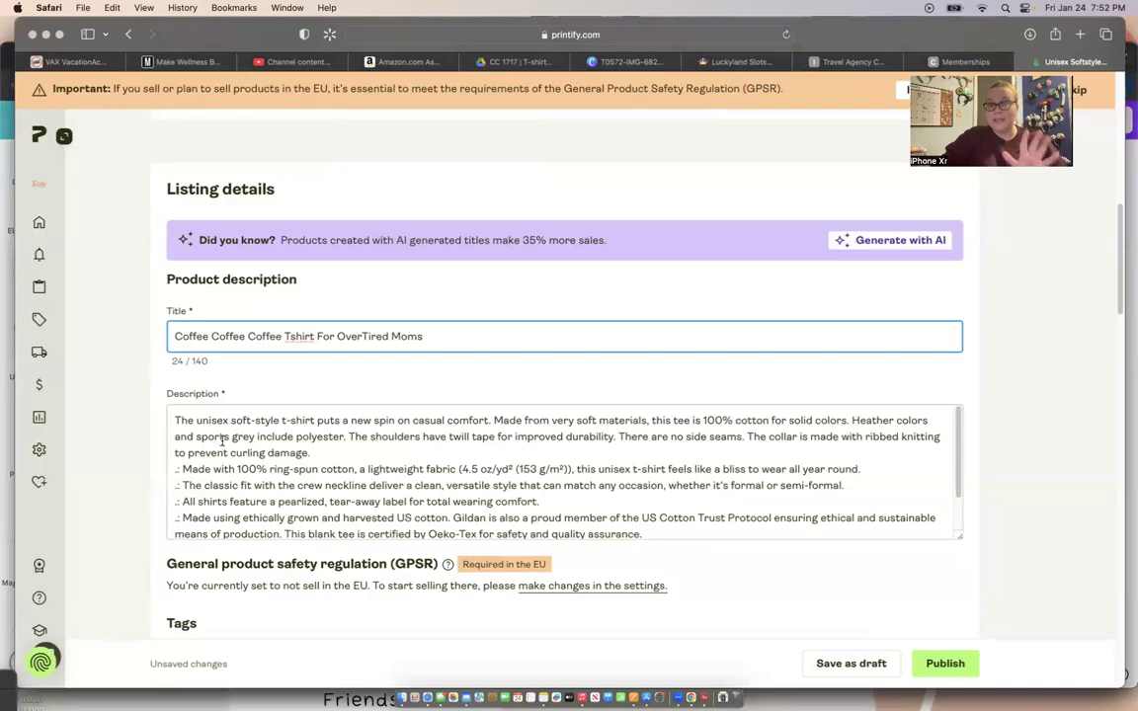
Step: Review the listing's description, tags, shipping options and the pricing table's retail prices, profits and production costs
left_click(175, 419)
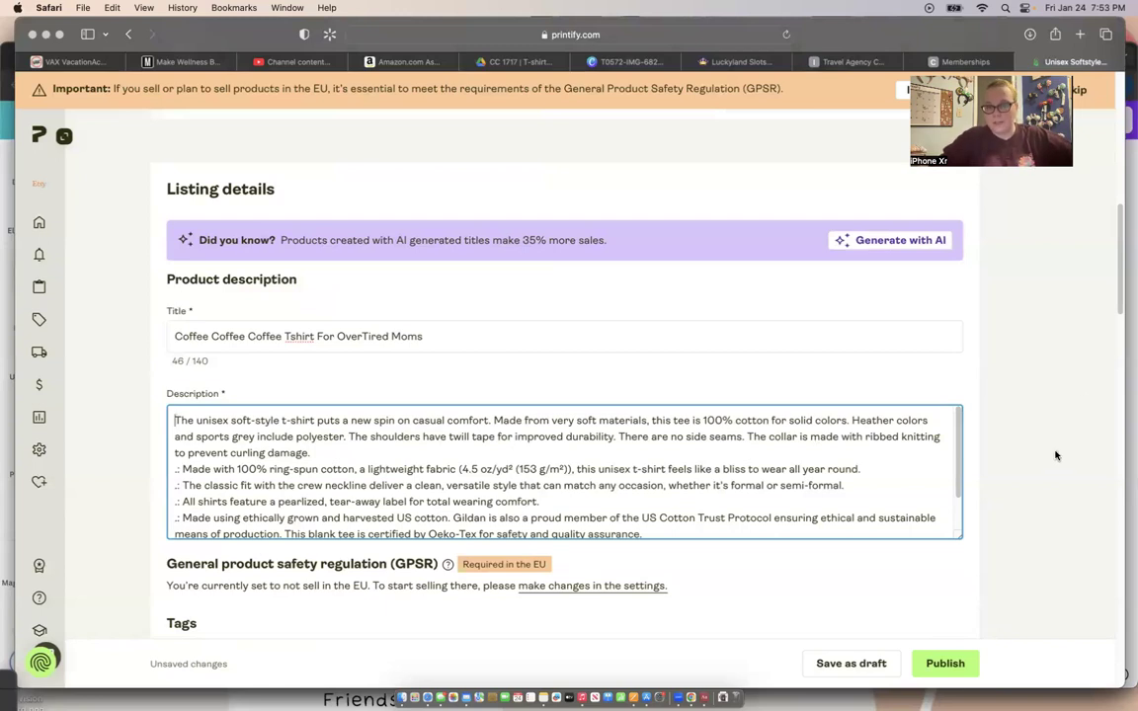
left_click_drag(1120, 296, 1124, 341)
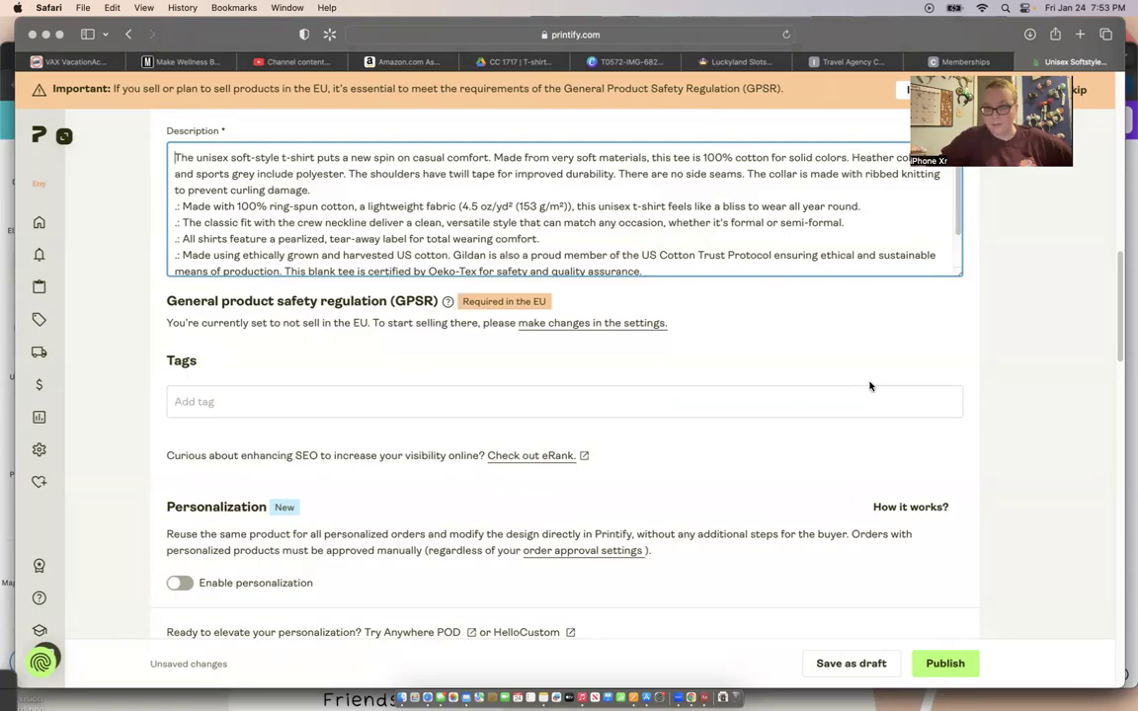
left_click_drag(1116, 344, 1124, 456)
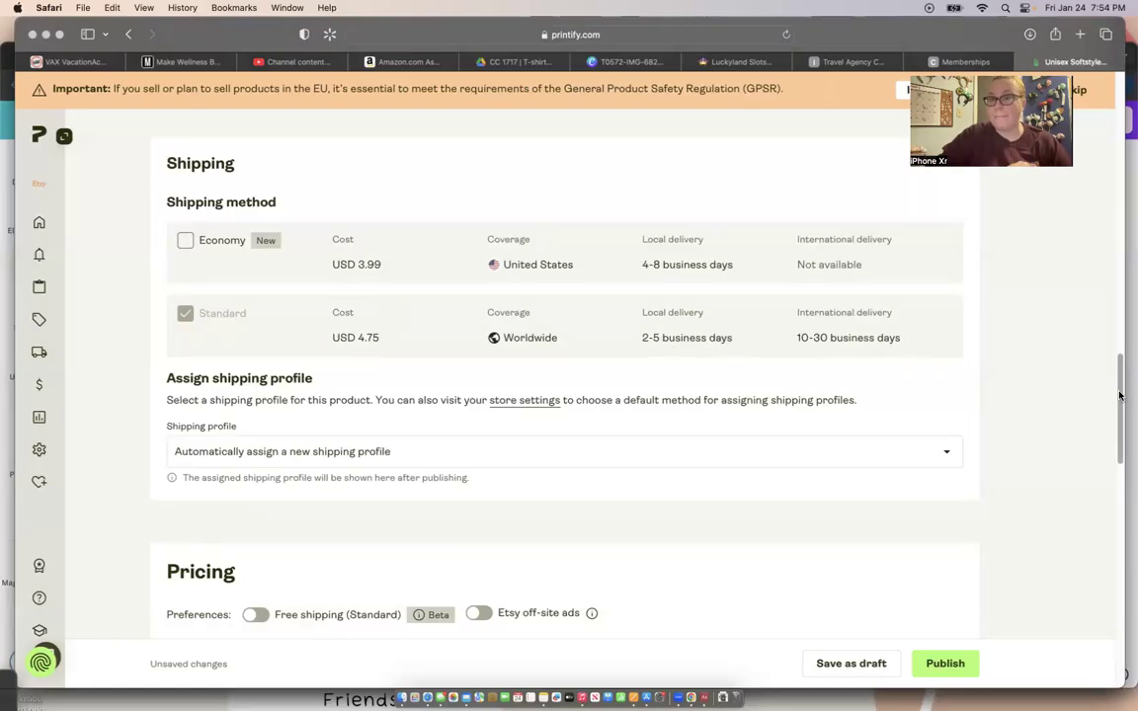
left_click_drag(1119, 395, 1114, 479)
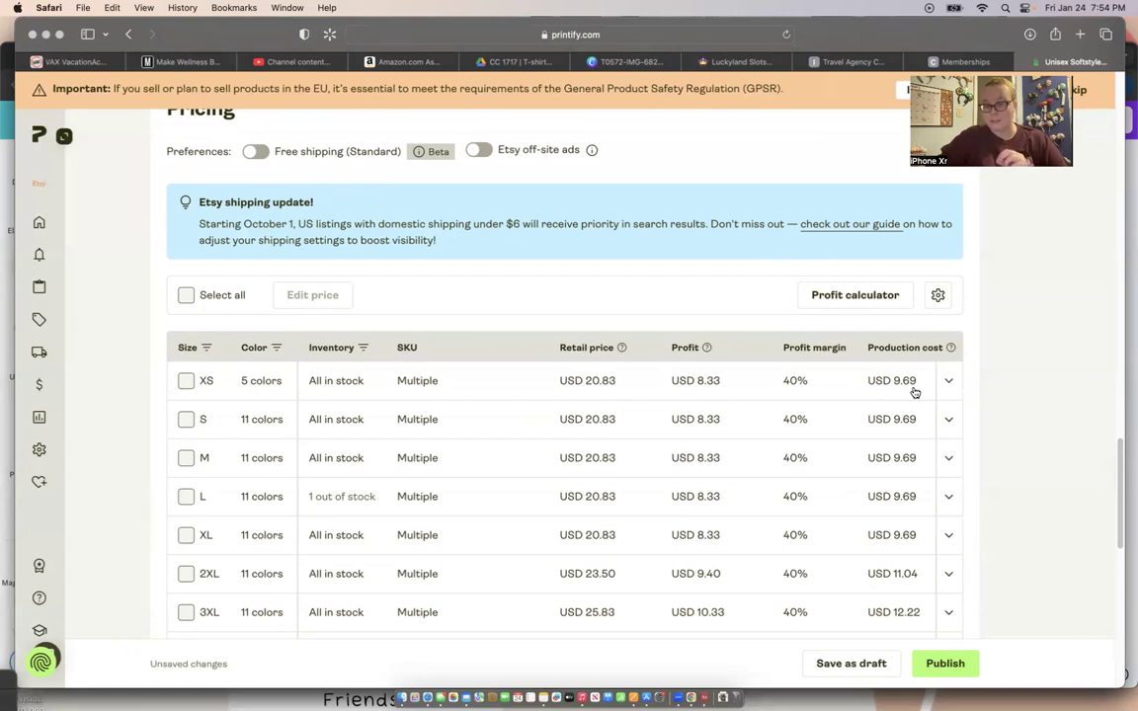
left_click(793, 384)
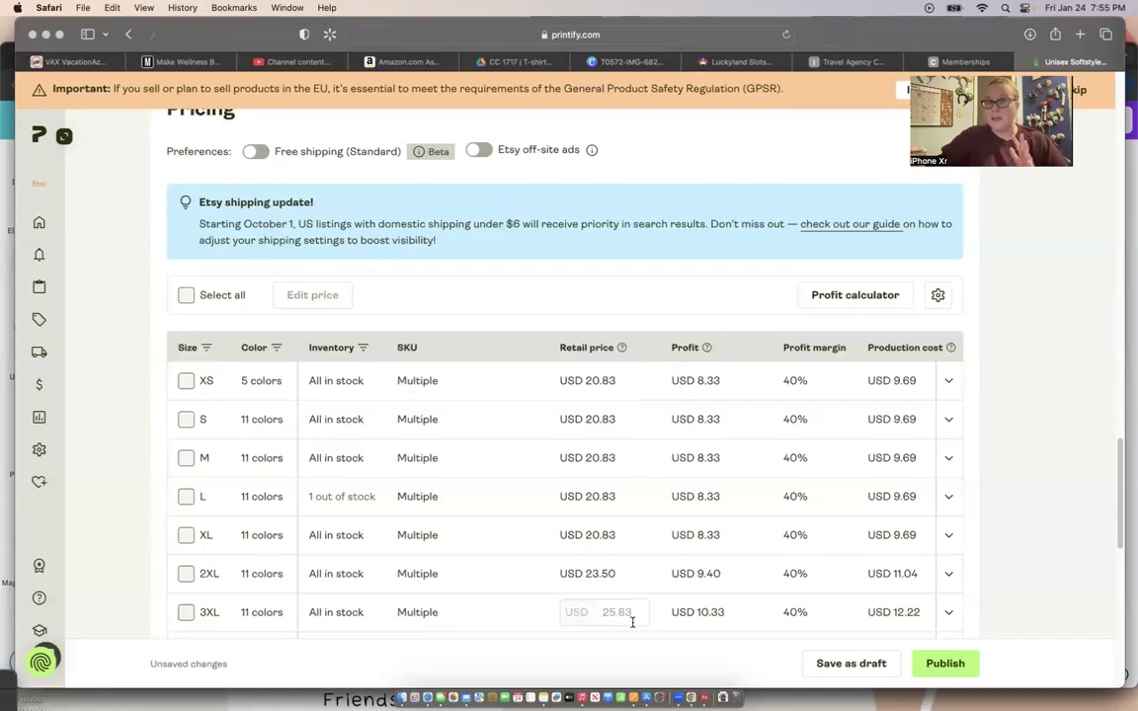
Step: Calculate the shirt's retail price and profit at a 25% margin in the profit calculator and review the summary
left_click(849, 295)
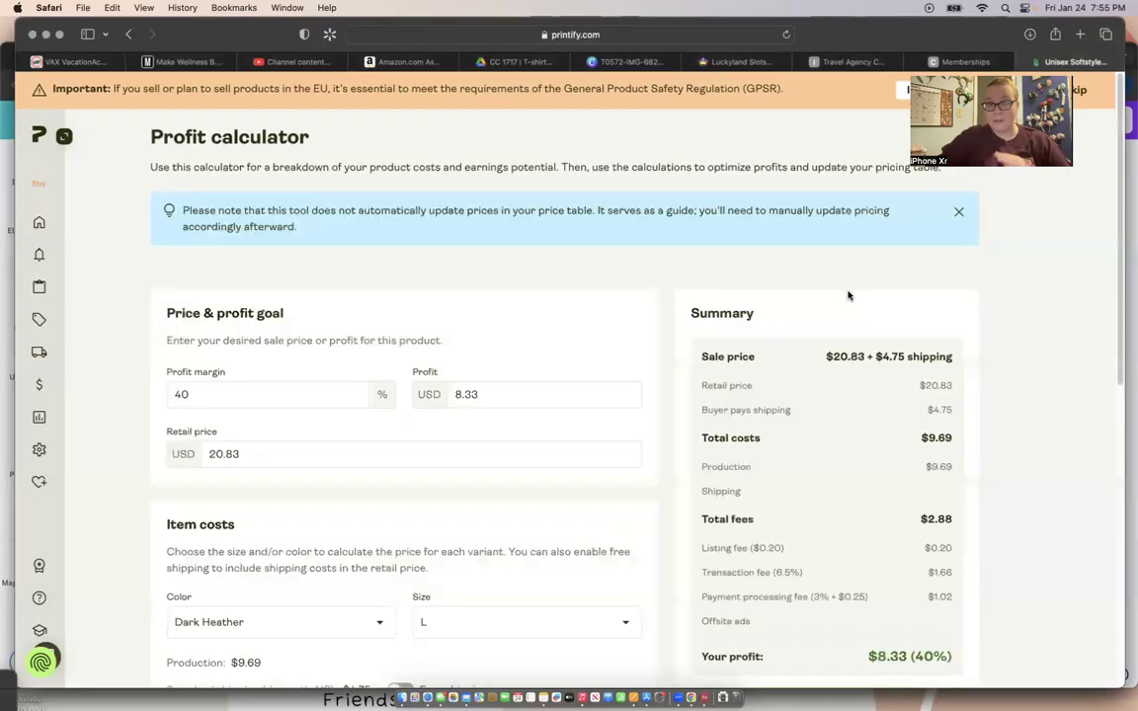
left_click(259, 397)
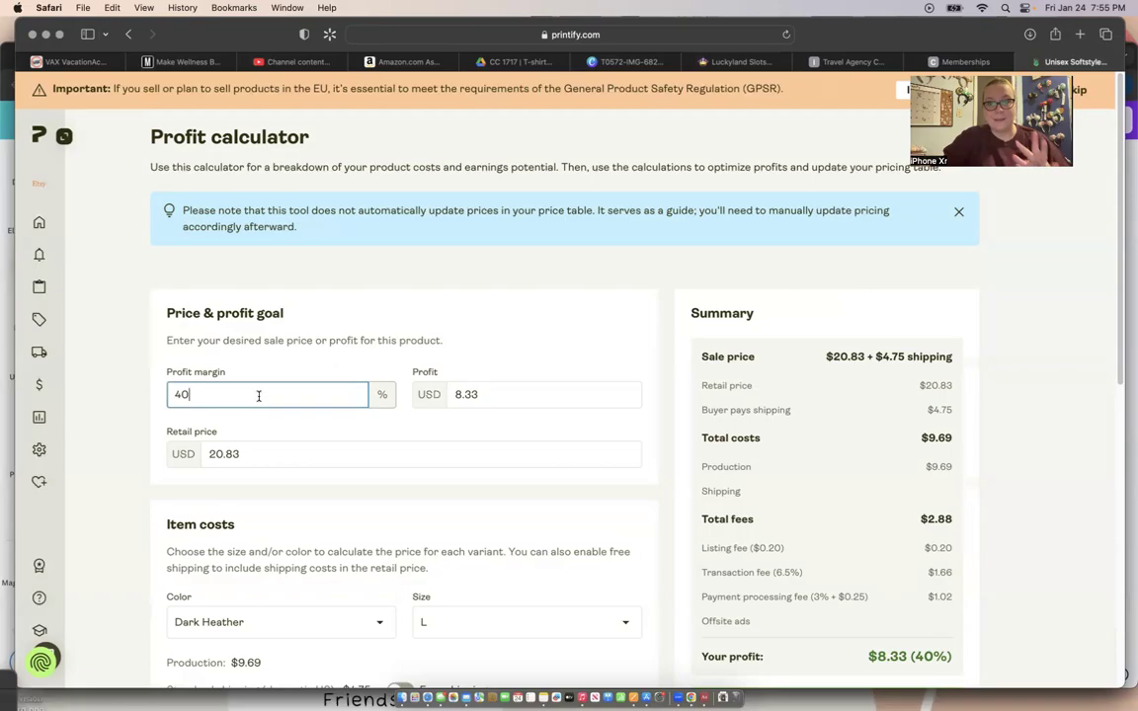
key("BackSpace")
key("BackSpace")
type("25")
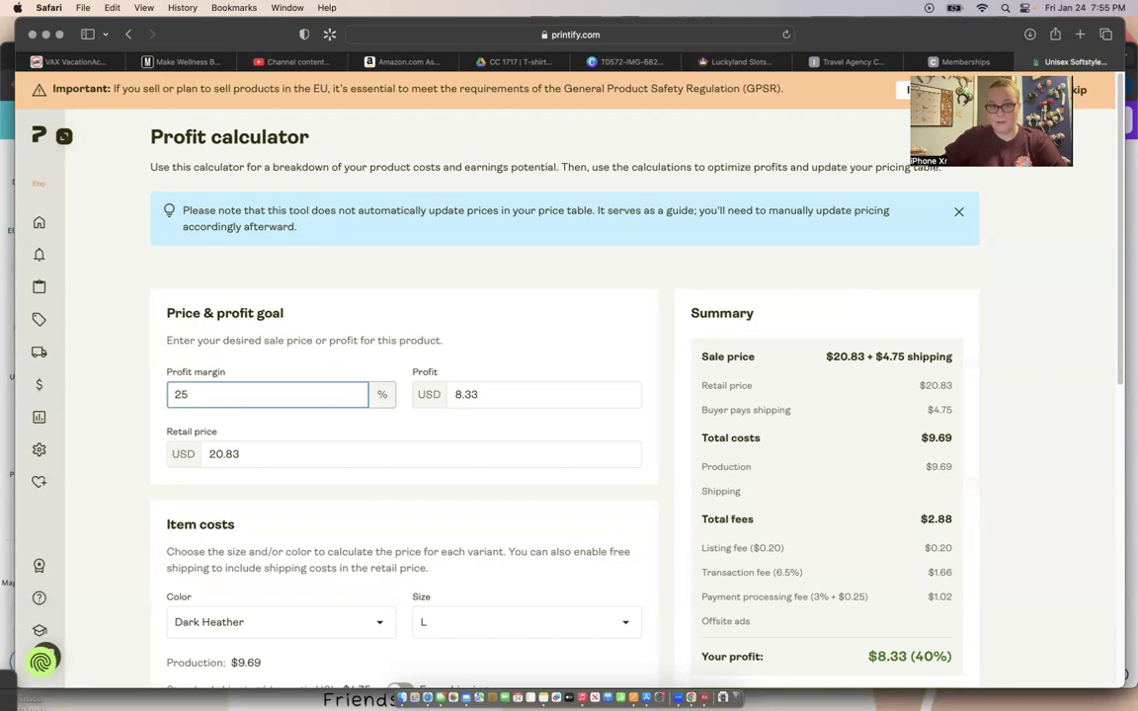
left_click(419, 393)
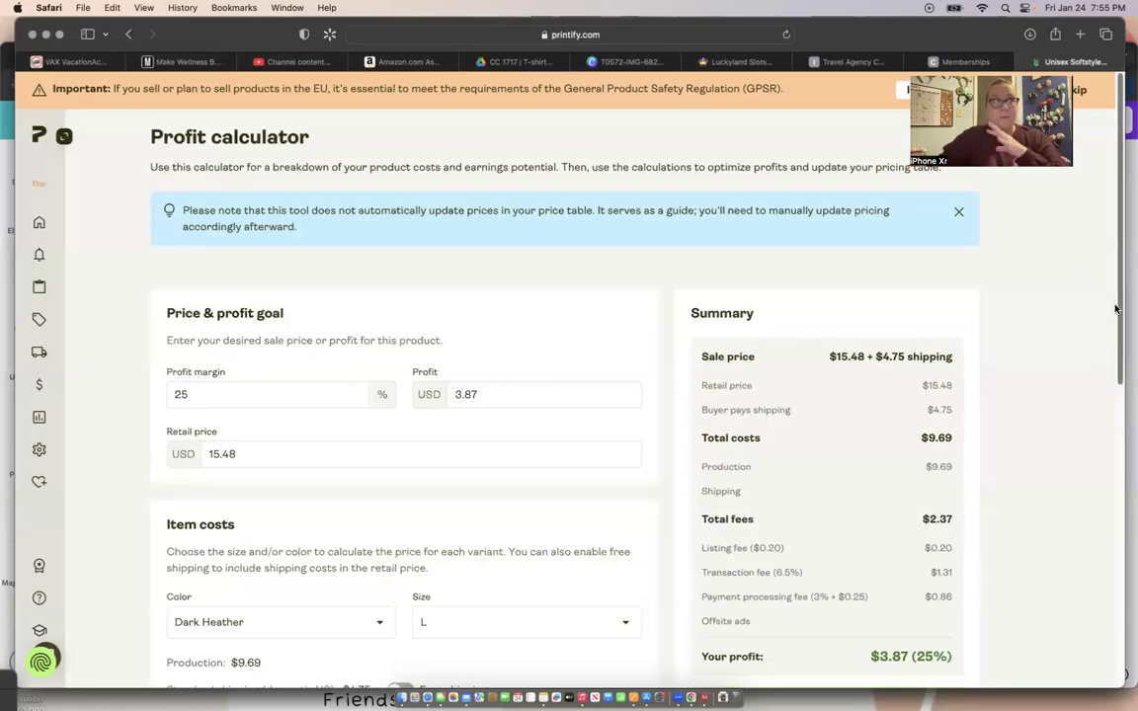
left_click_drag(1117, 314, 1117, 334)
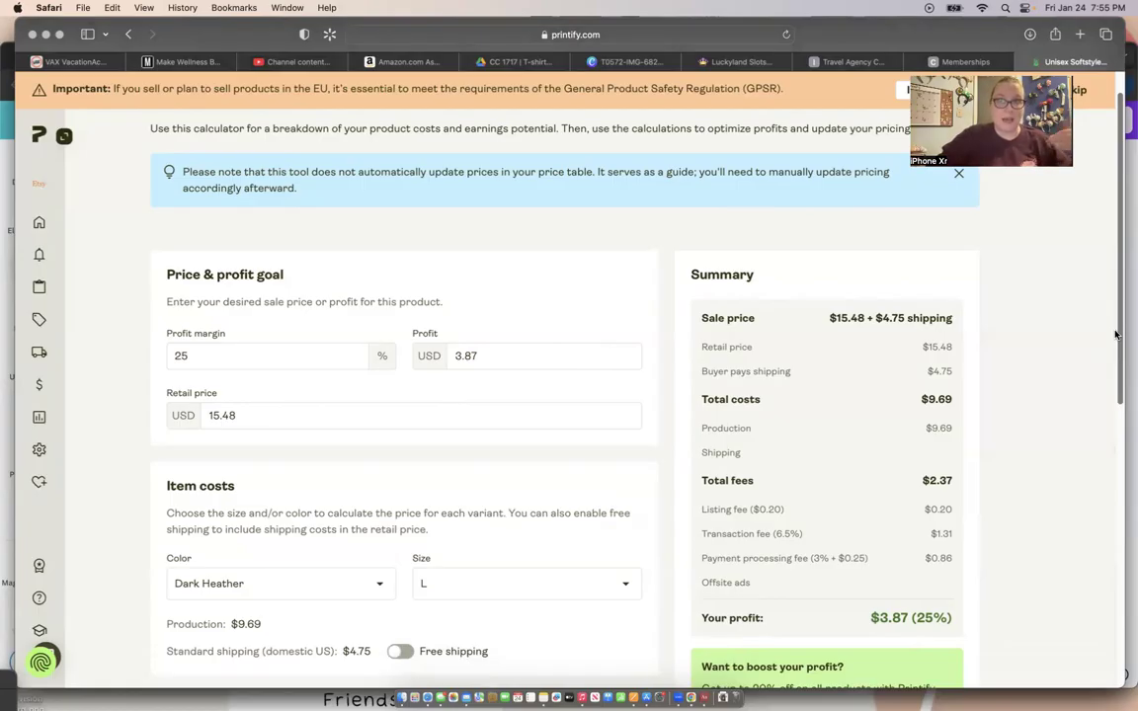
left_click_drag(1115, 333, 1104, 299)
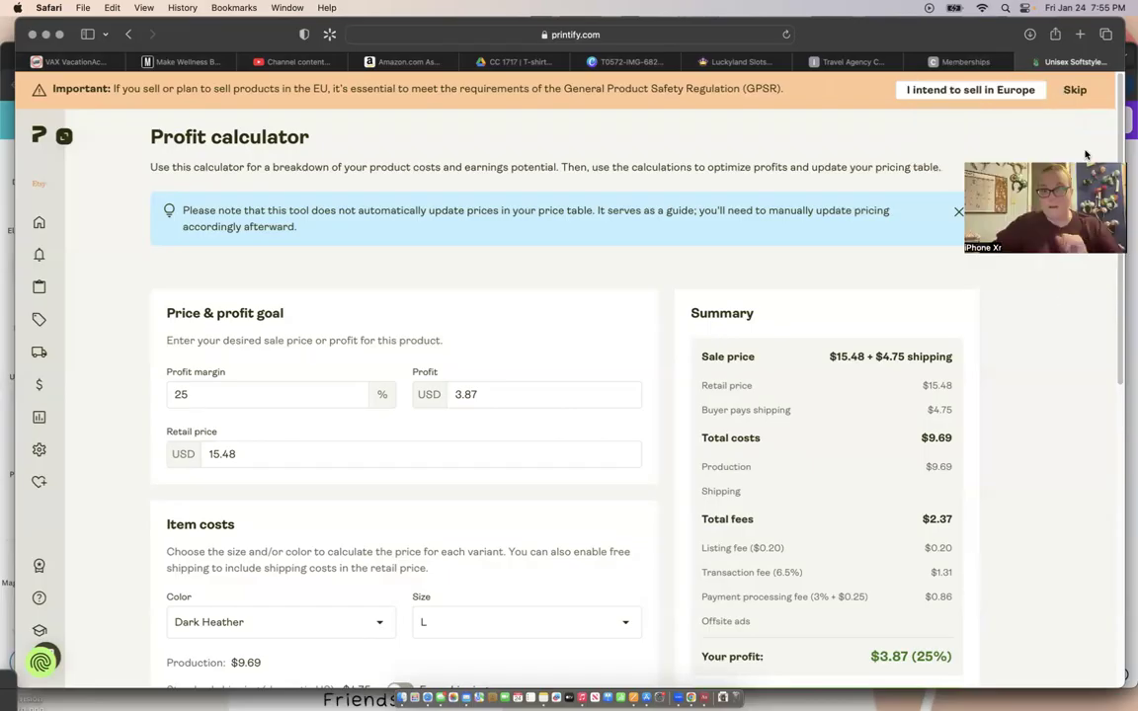
Step: Skip the EU product safety notice, confirming no intention to sell in Europe, and check the calculator's item costs and sales channel fees
left_click(1077, 90)
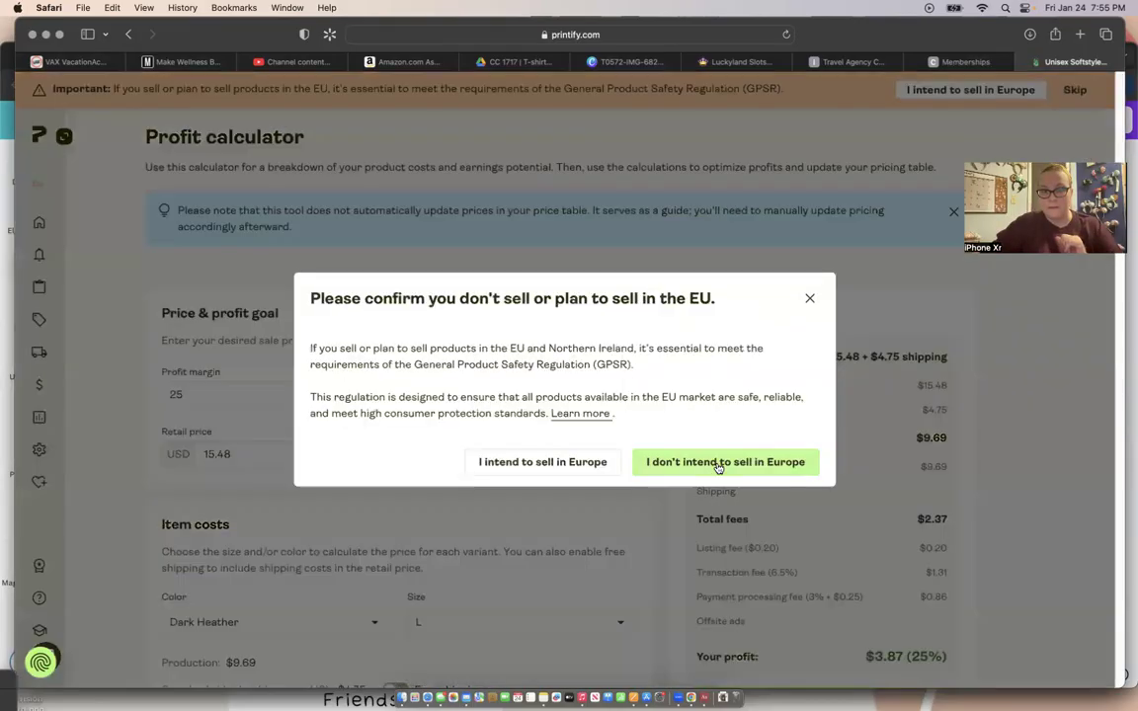
left_click(720, 464)
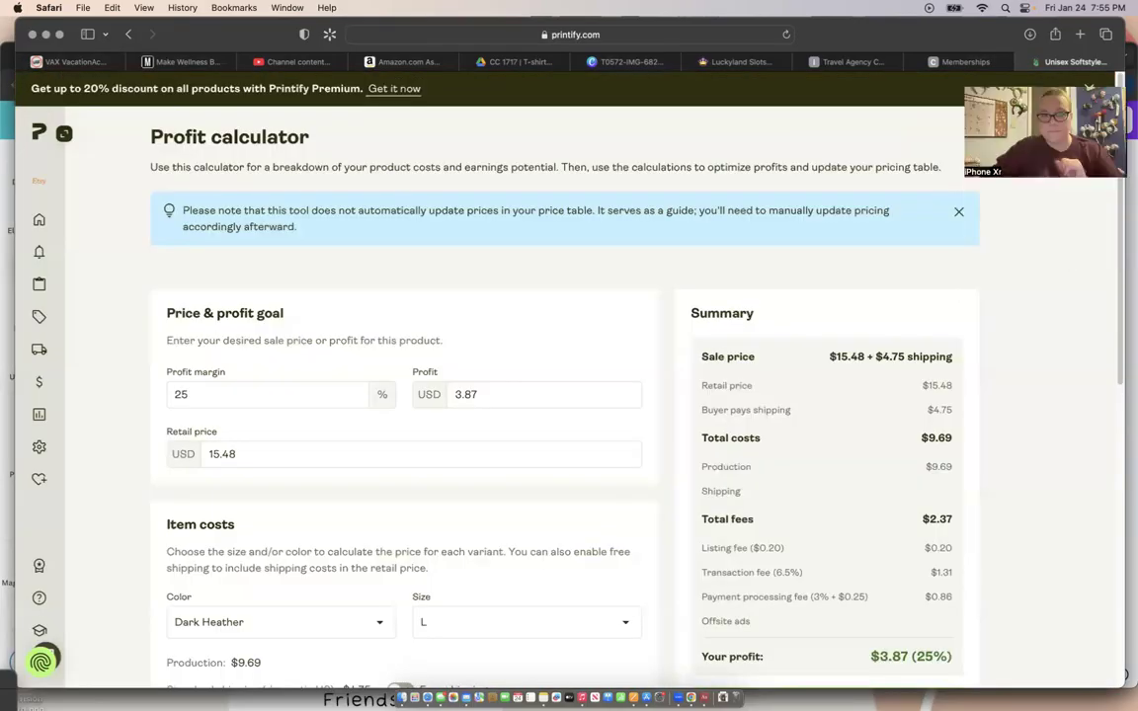
scroll(1100, 318, "down", 5)
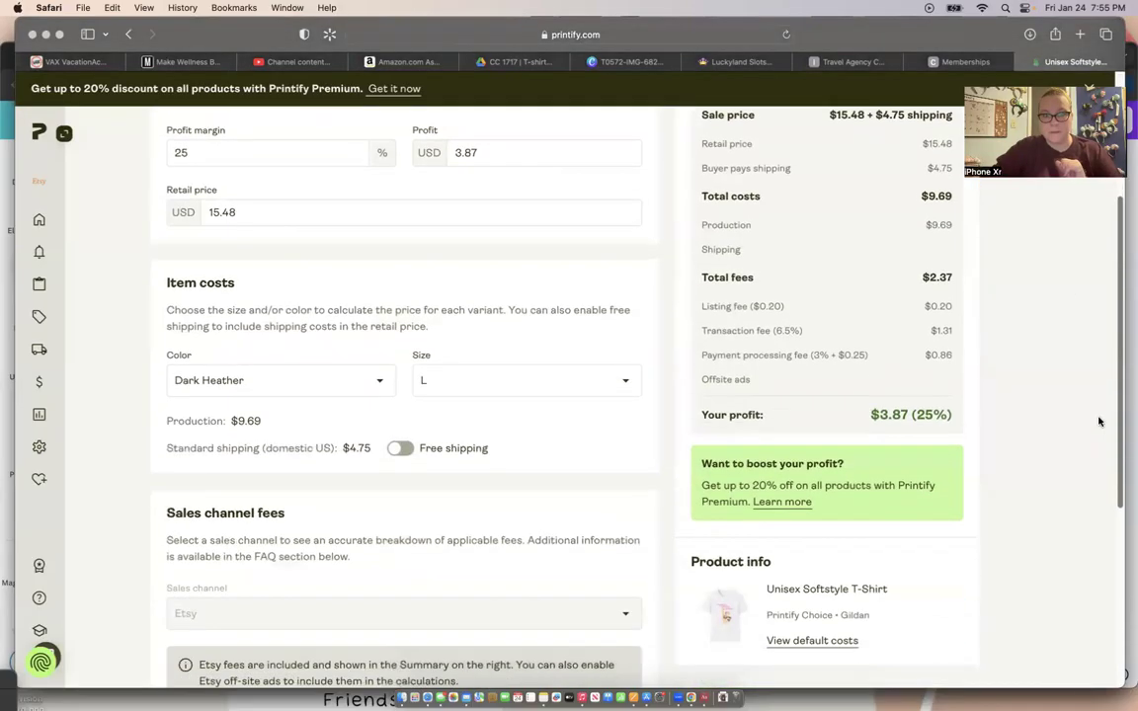
scroll(1096, 432, "down", 1)
scroll(1096, 434, "down", 6)
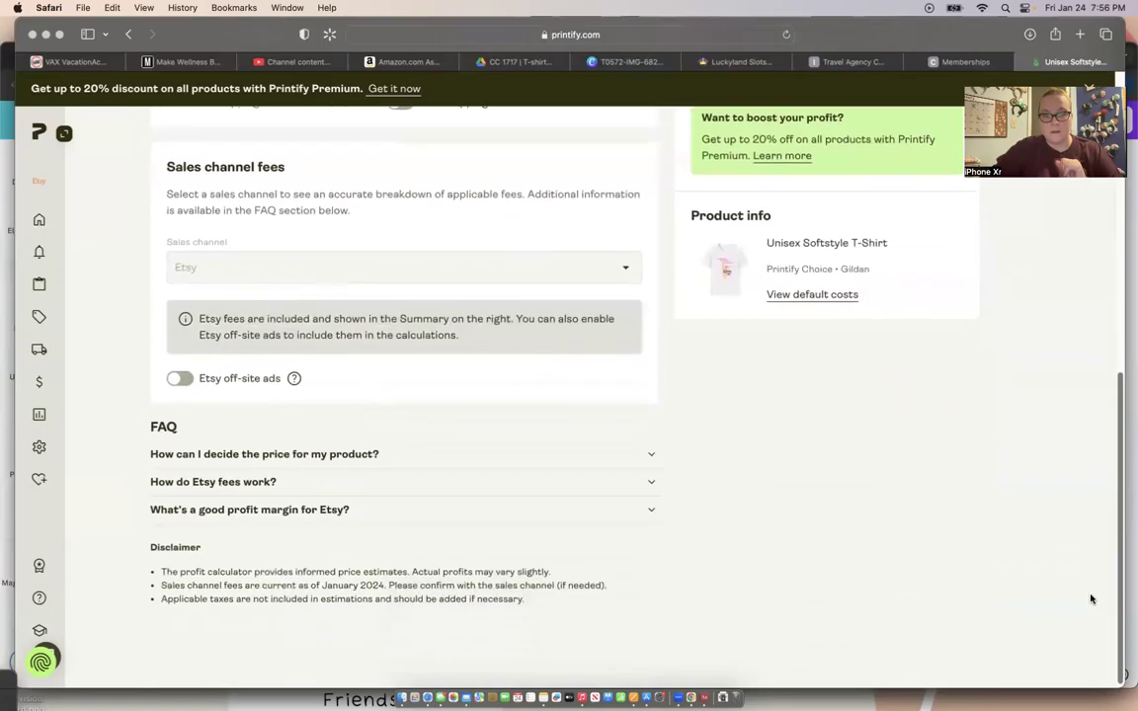
scroll(1097, 440, "up", 6)
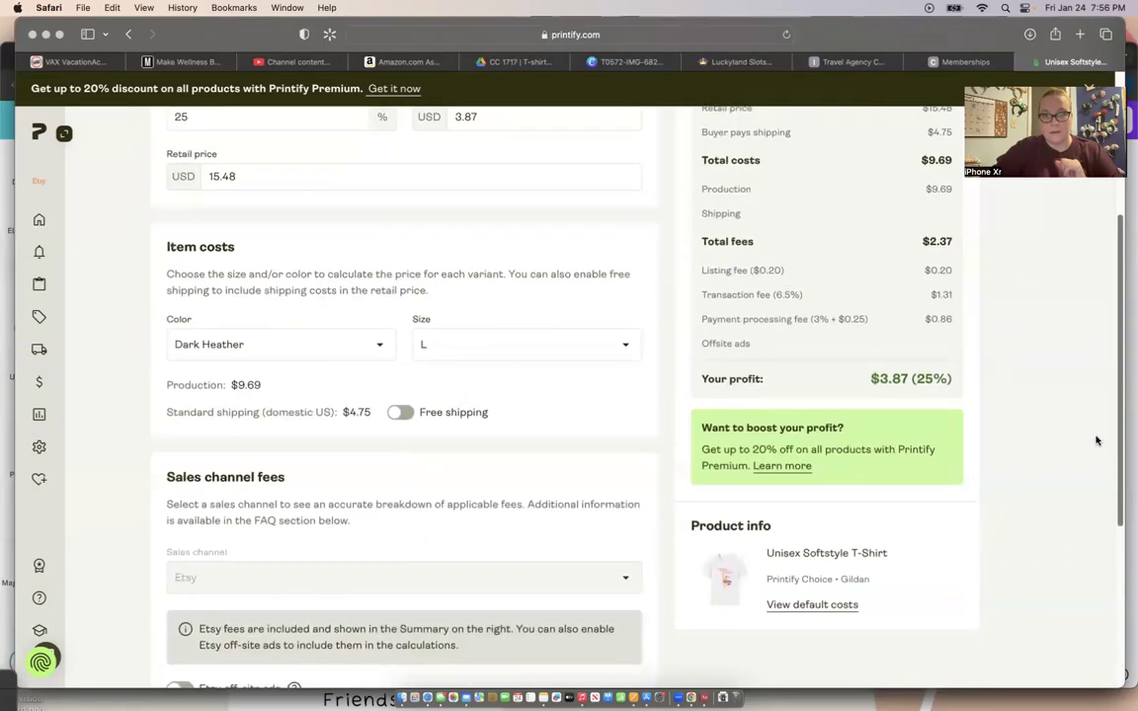
scroll(1097, 440, "up", 5)
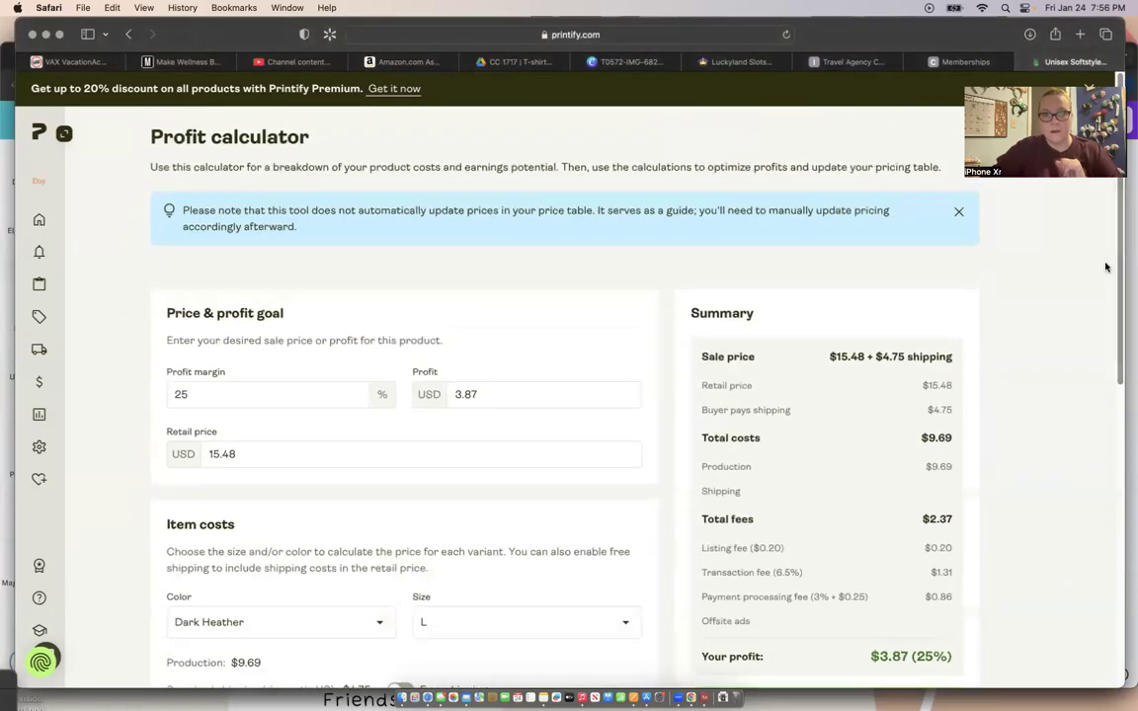
Step: Return to the listing's pricing table and set the profit margin of all variants to 25%
left_click(130, 36)
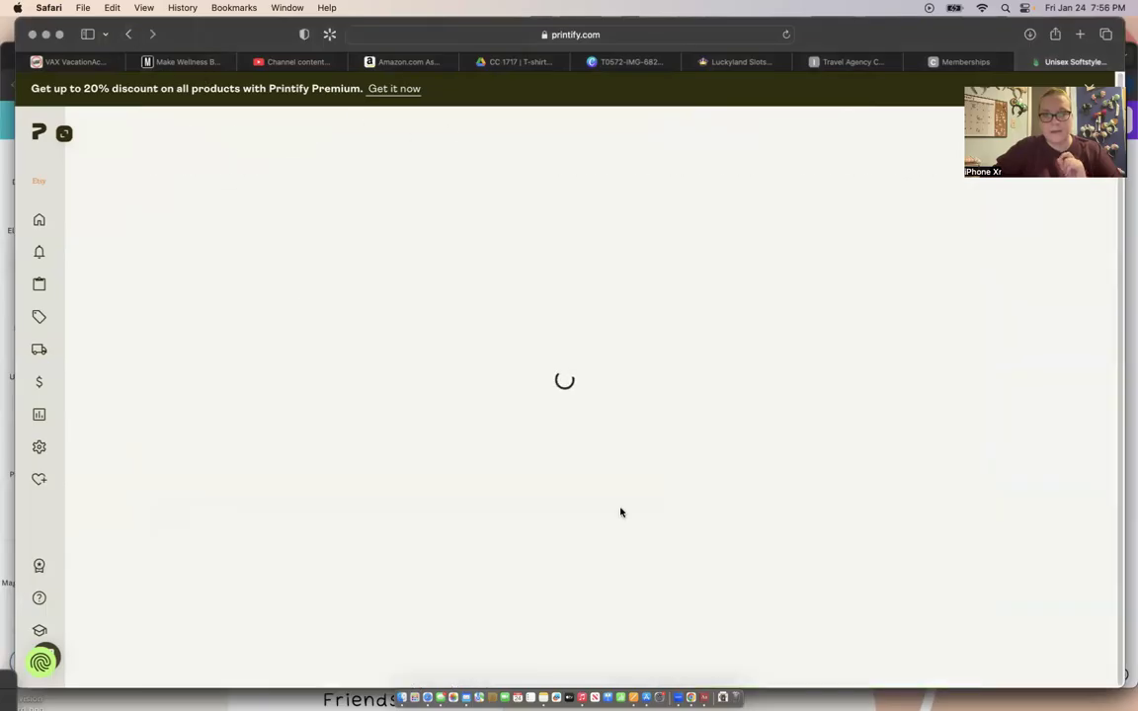
scroll(1022, 602, "down", 5)
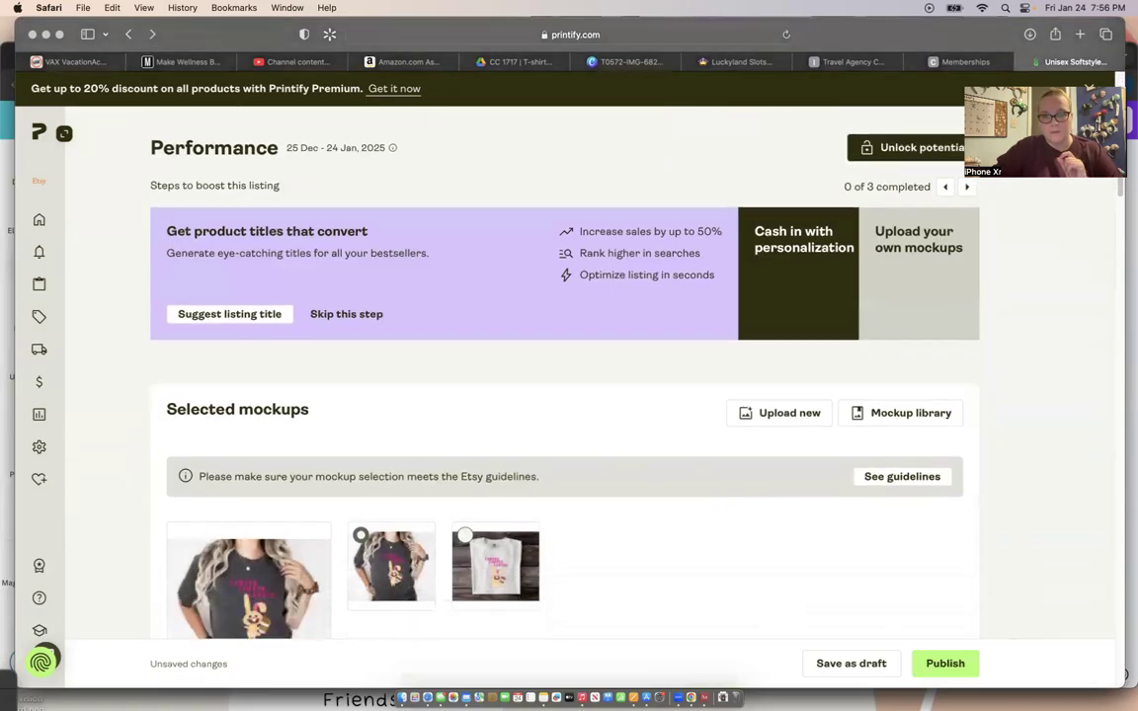
scroll(563, 395, "down", 10)
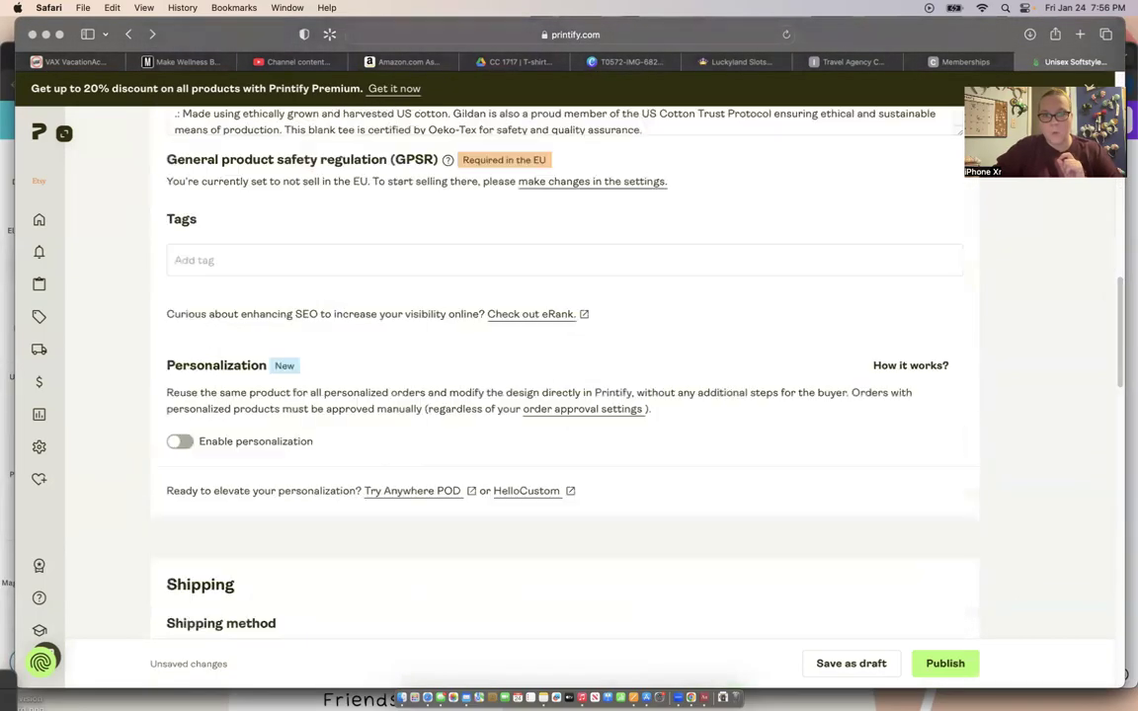
scroll(563, 395, "down", 8)
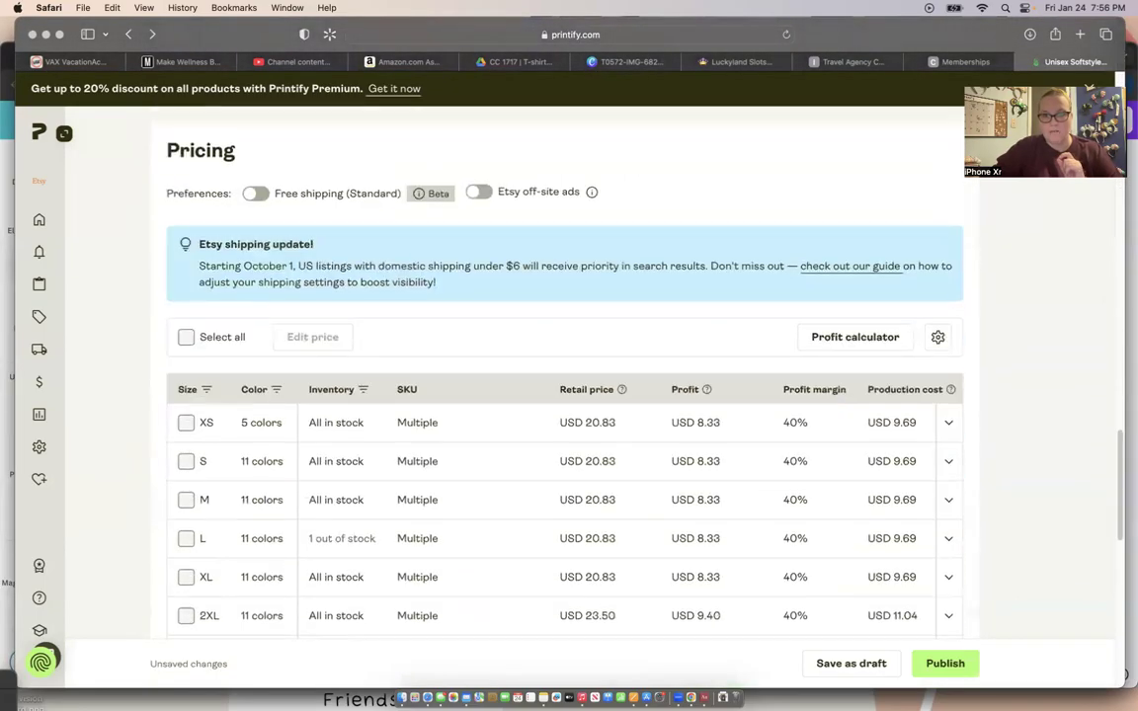
scroll(563, 395, "down", 2)
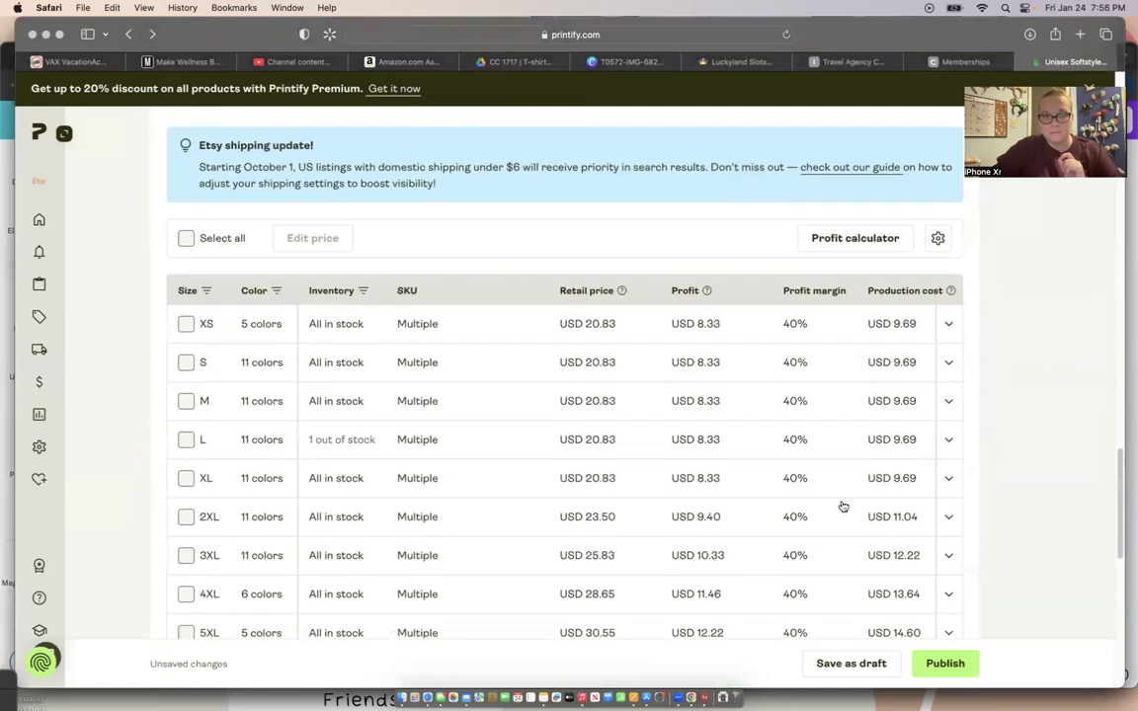
left_click(186, 238)
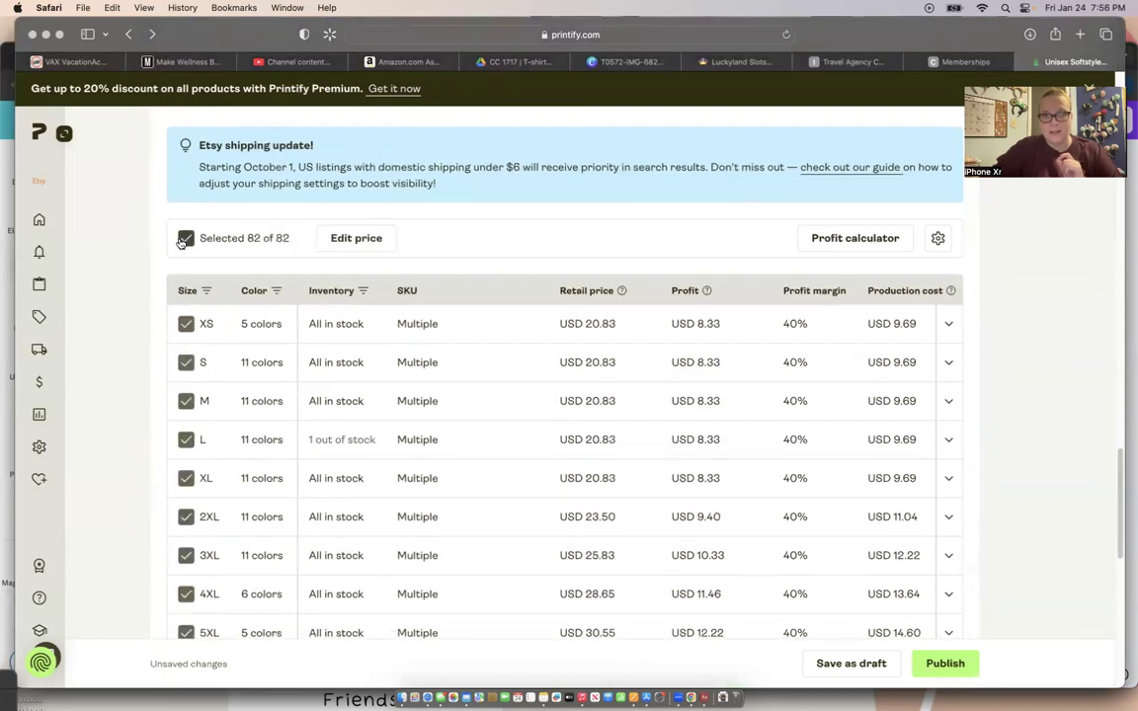
left_click(355, 240)
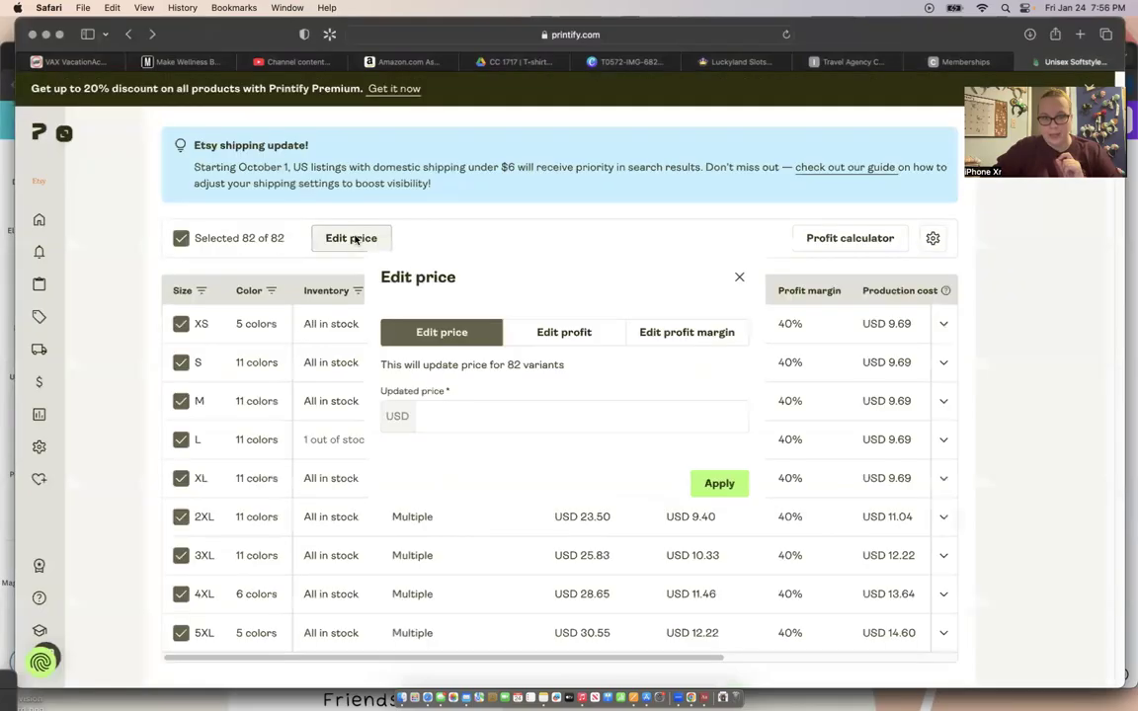
left_click(579, 334)
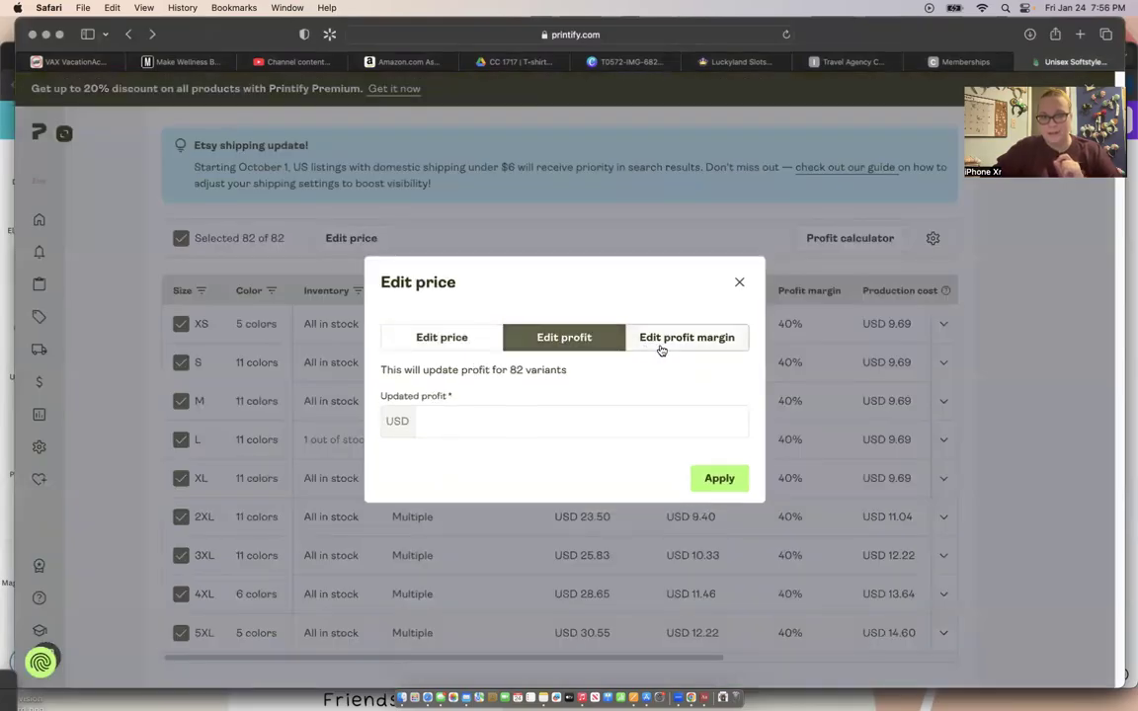
left_click(661, 346)
left_click(485, 433)
key("BackSpace")
type("25")
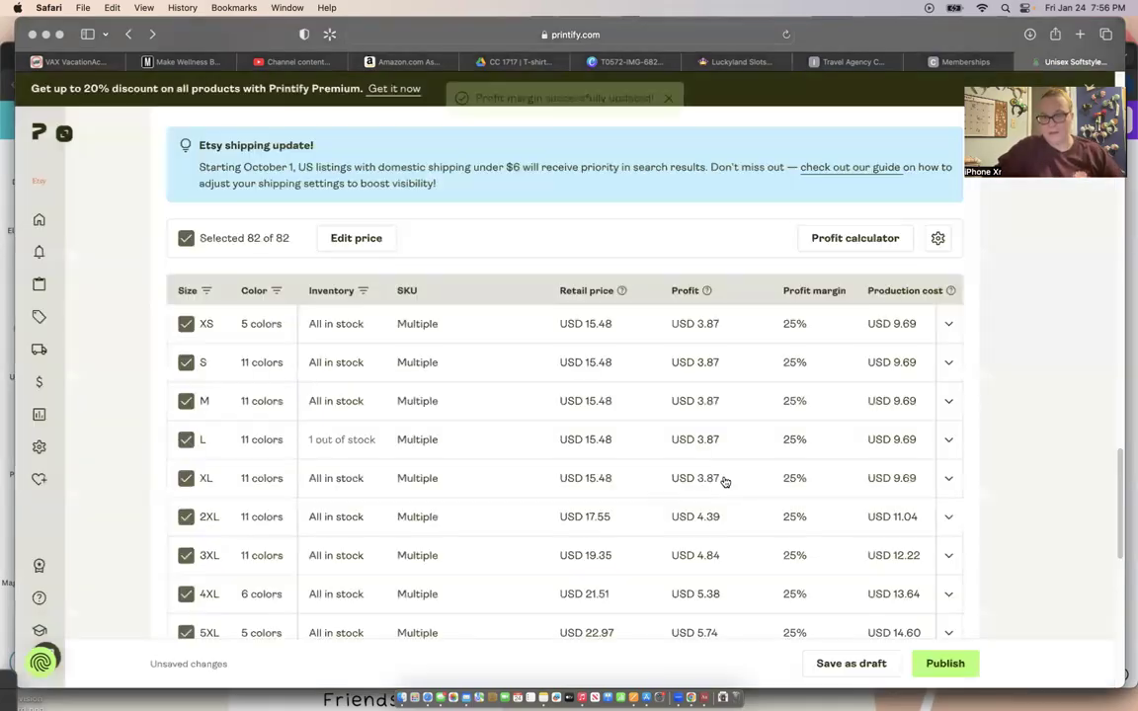
left_click(722, 479)
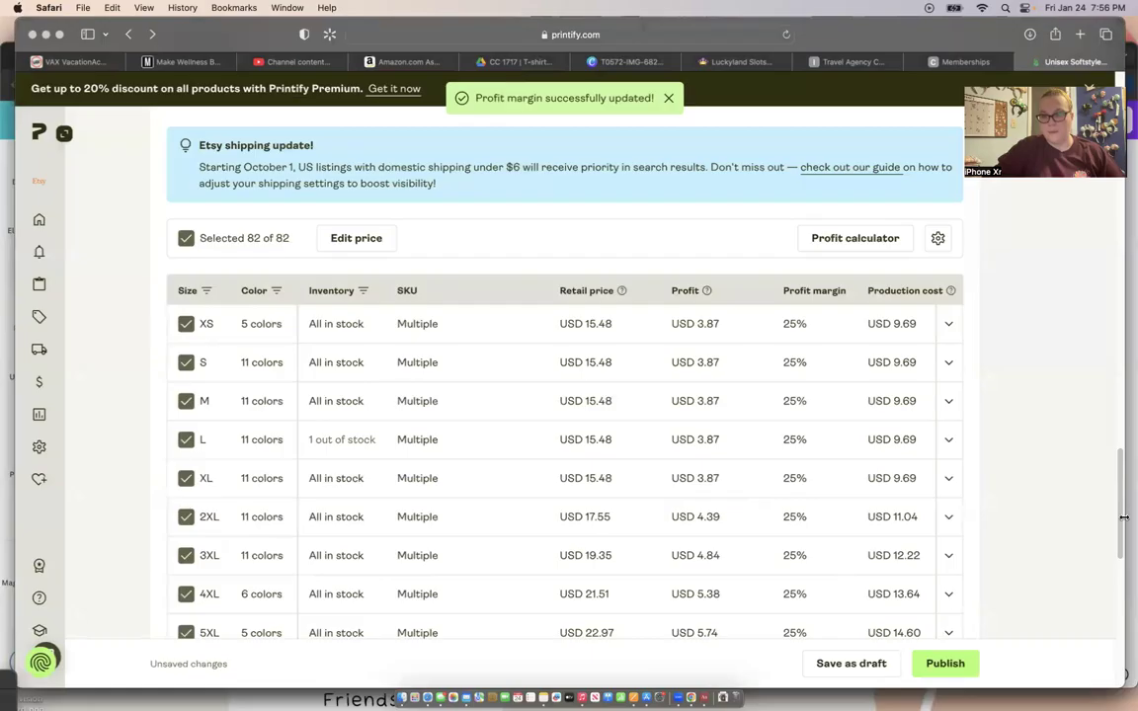
Step: Review the publishing settings for visibility and synced details, and publish the T-shirt listing
left_click_drag(1121, 542, 1121, 635)
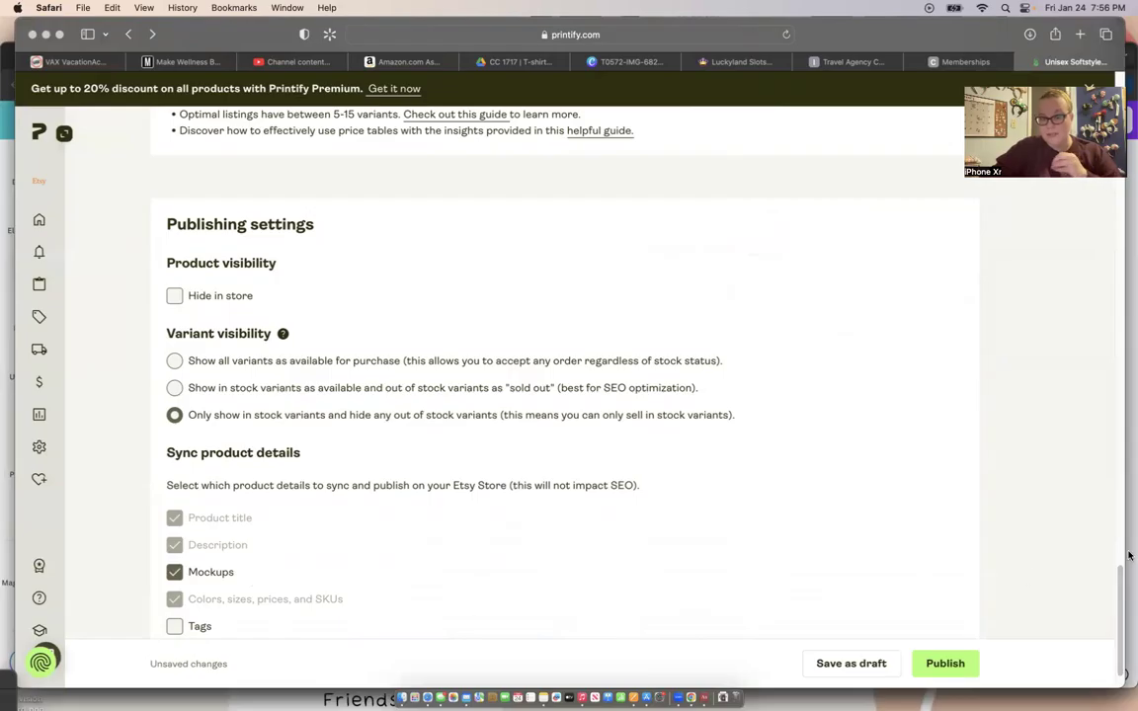
scroll(1116, 593, "down", 2)
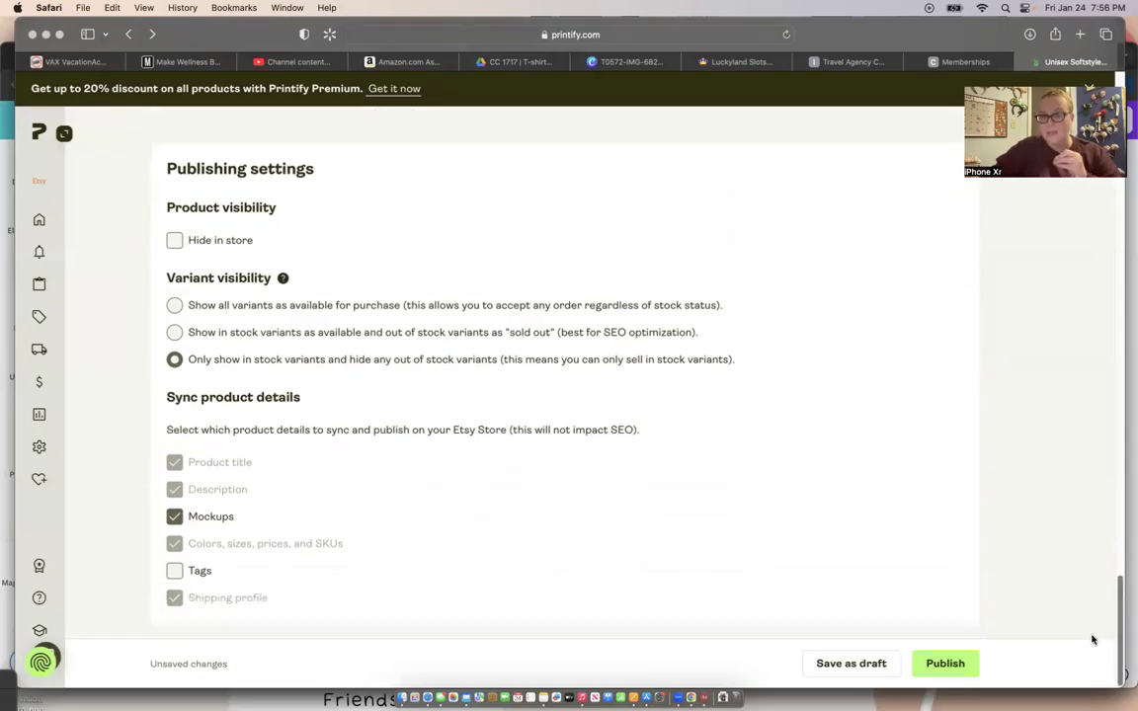
left_click(948, 672)
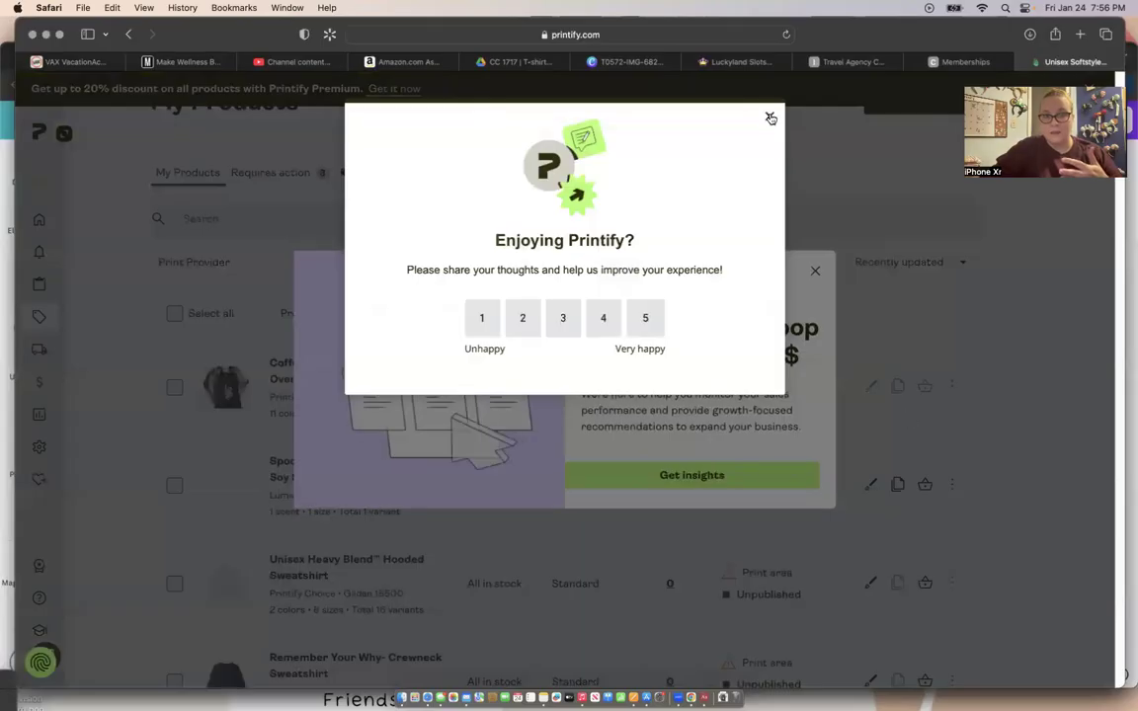
Step: Dismiss the feedback survey, the profit insights offer and the listing tip on the My Products page
left_click(770, 117)
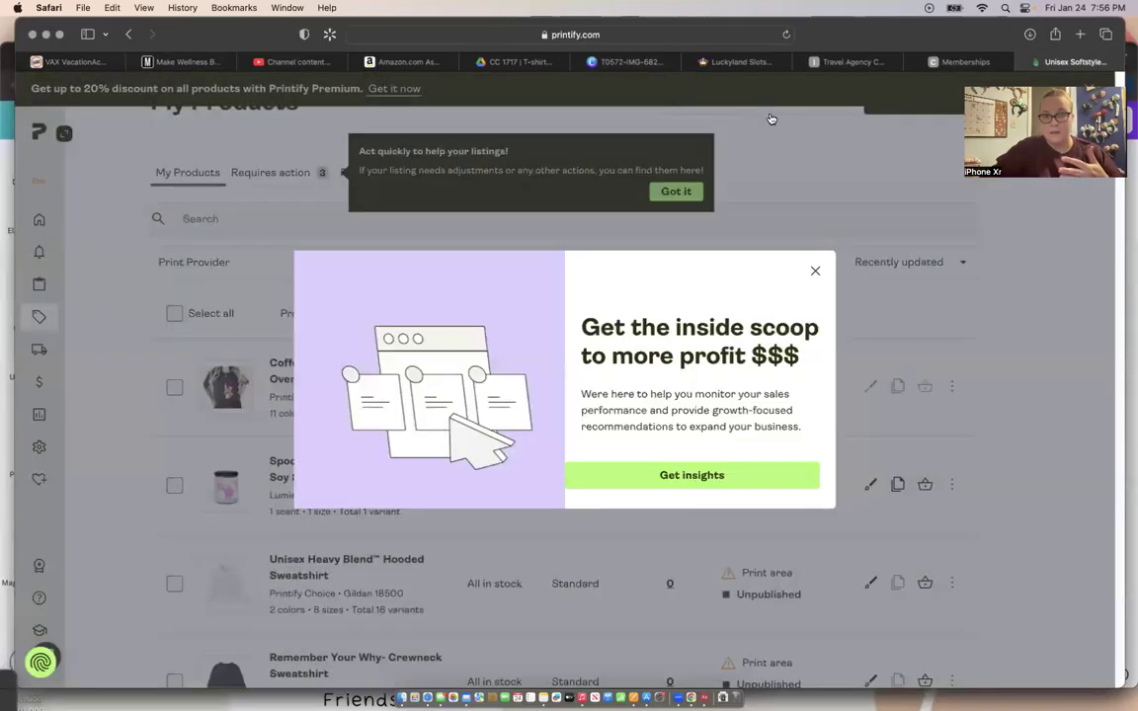
left_click(816, 272)
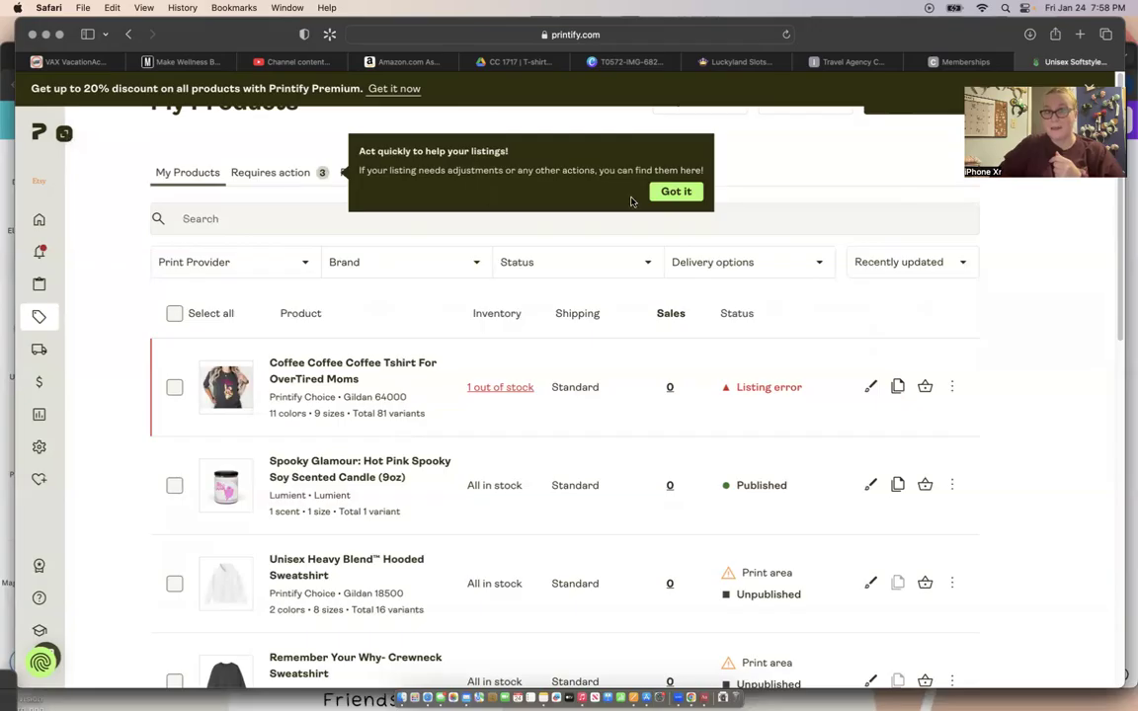
left_click(677, 195)
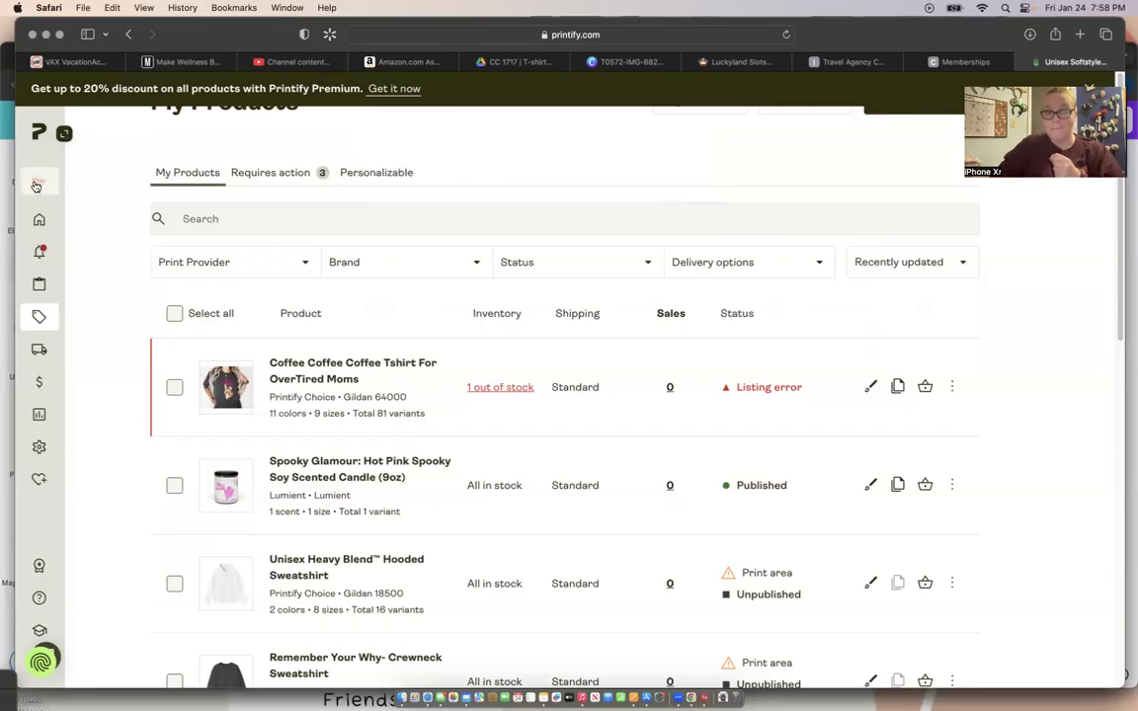
Step: Expand the site navigation and show the product catalog's categories
left_click(65, 136)
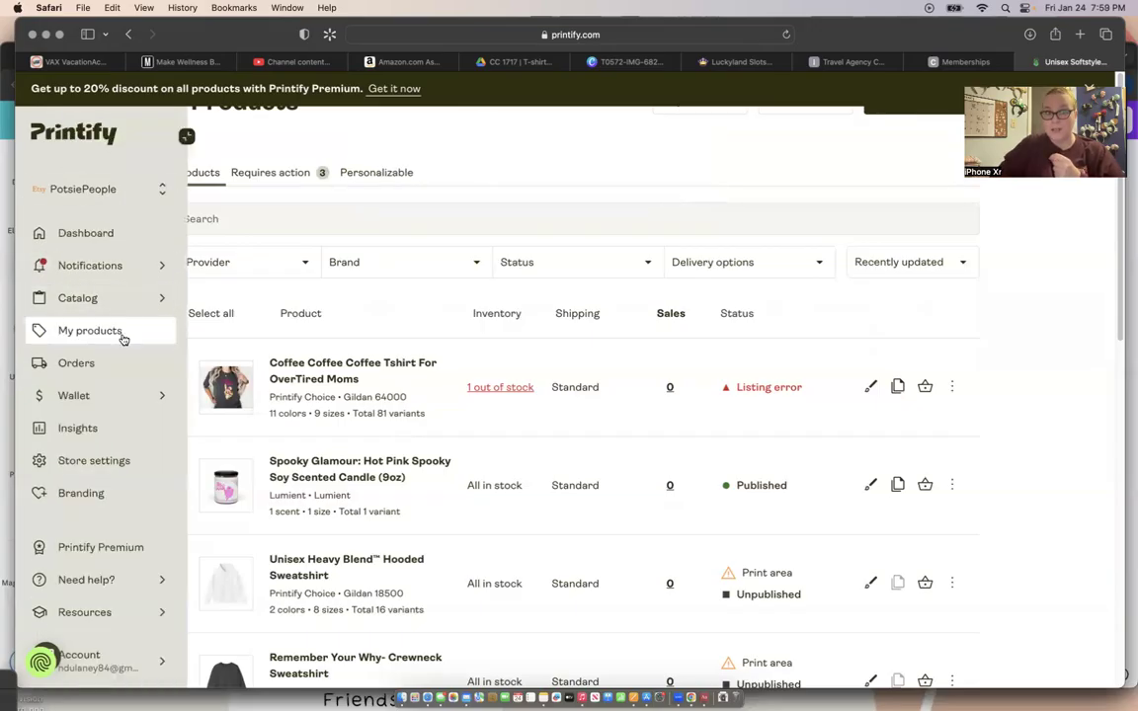
left_click(126, 298)
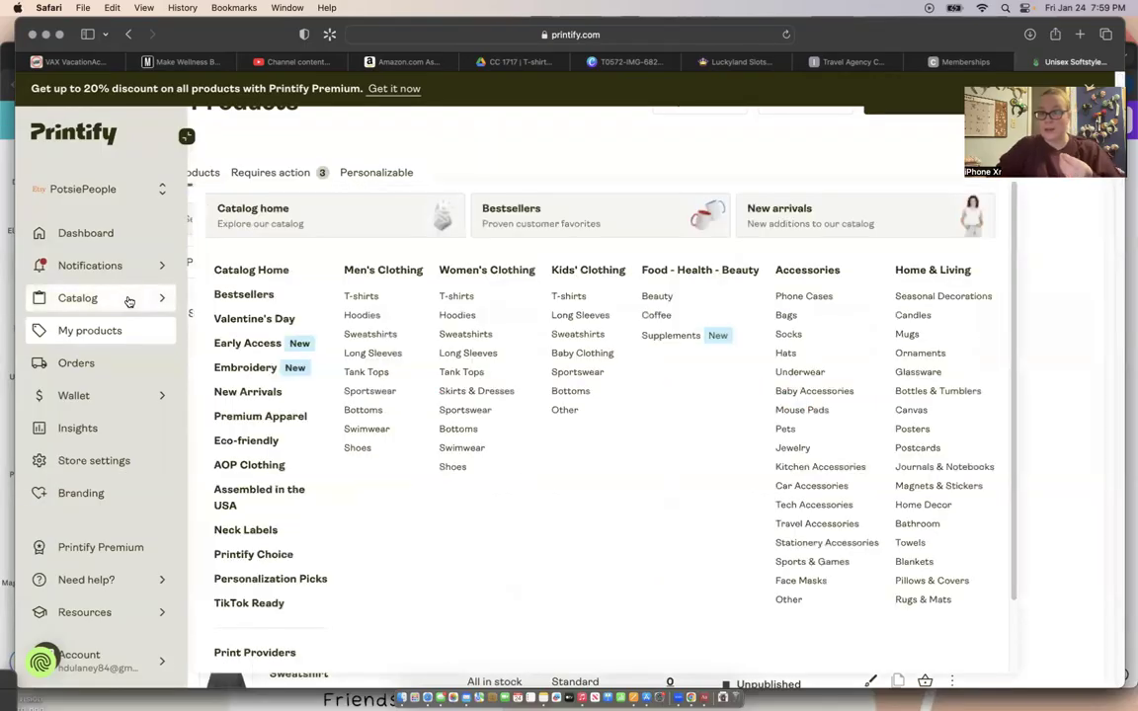